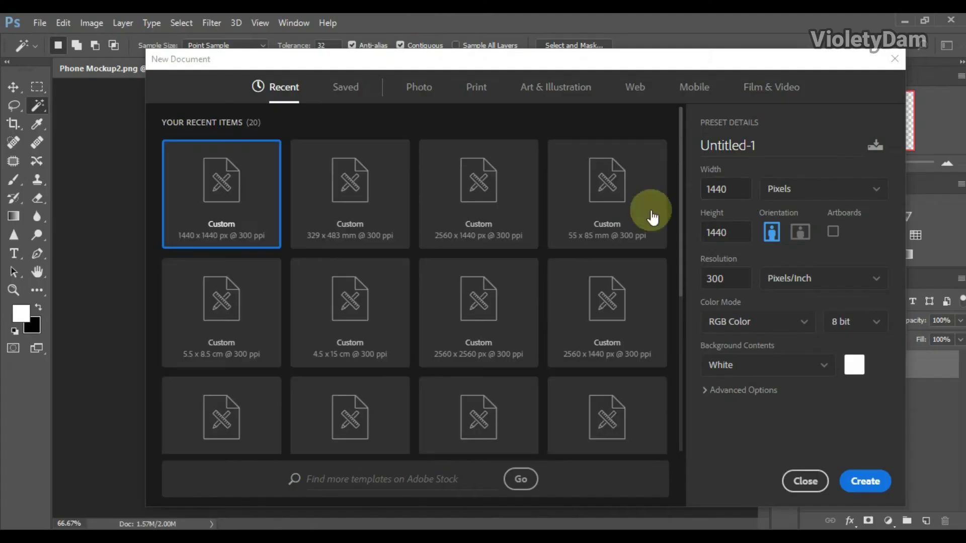
Create a blank 1440 × 1440 px, 300 ppi document, keeping the size in pixels.
left_click(802, 195)
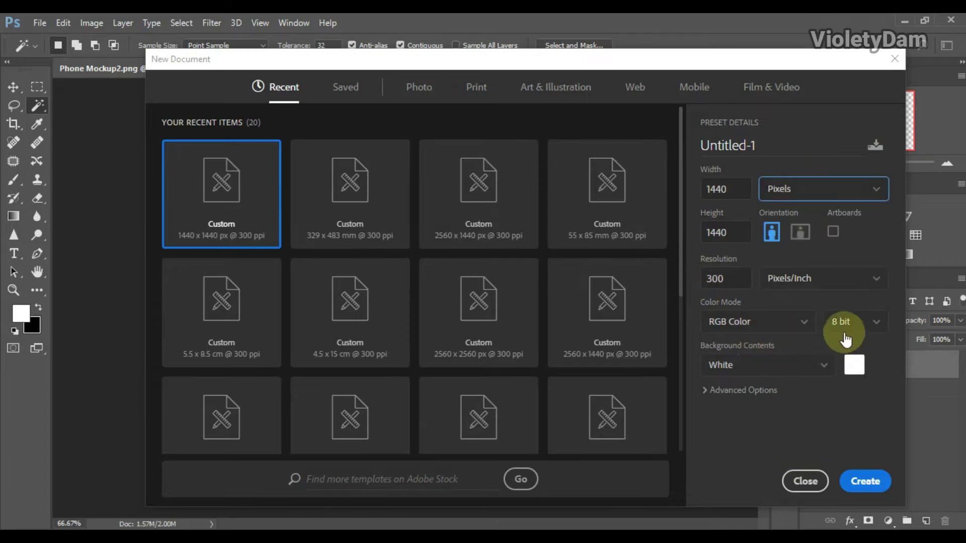
left_click(865, 484)
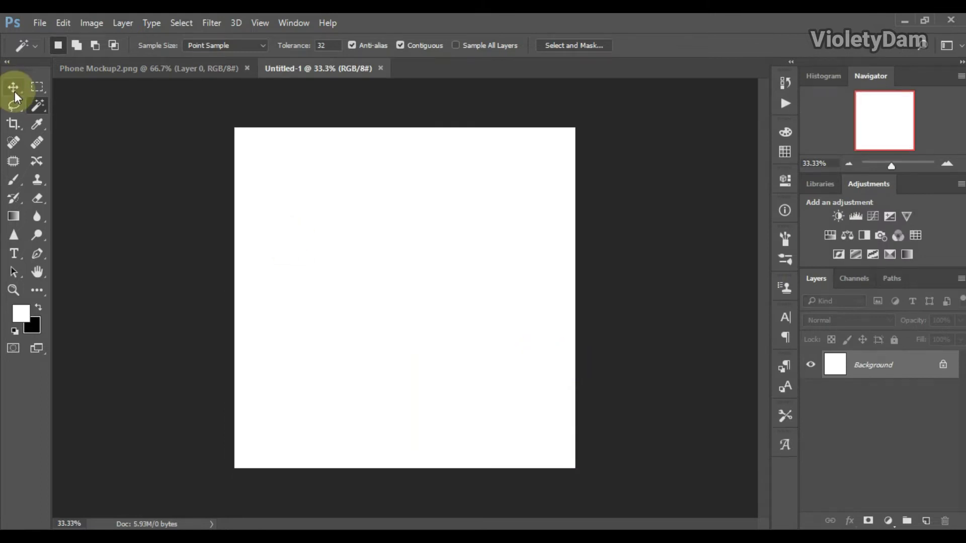
Bring the Phone Mockup2 image into Untitled-1, scale it to about 158% on the right.
key("v")
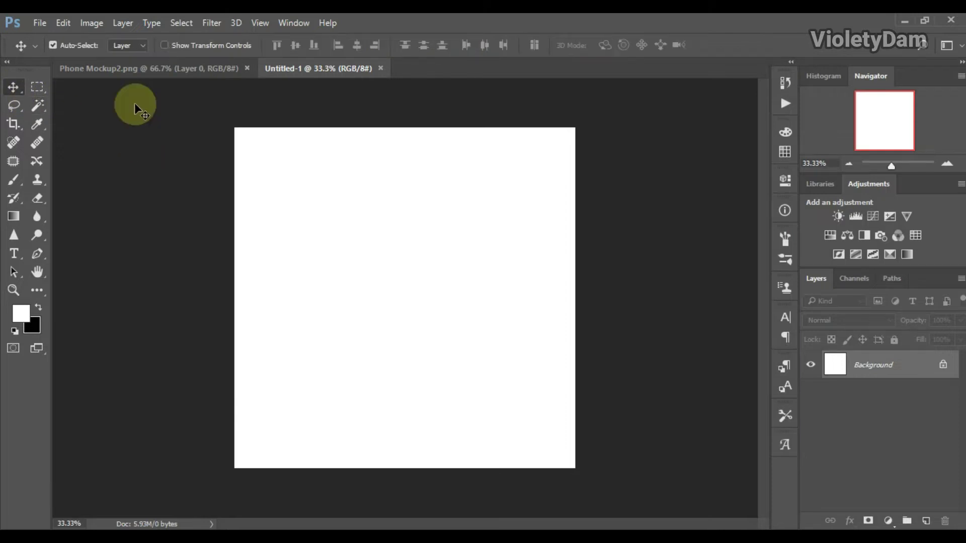
left_click(163, 67)
mouse_move(418, 243)
left_mouse_down()
mouse_move(352, 68)
mouse_move(501, 297)
left_mouse_up()
key("ctrl+t")
left_click_drag(532, 358, 579, 398)
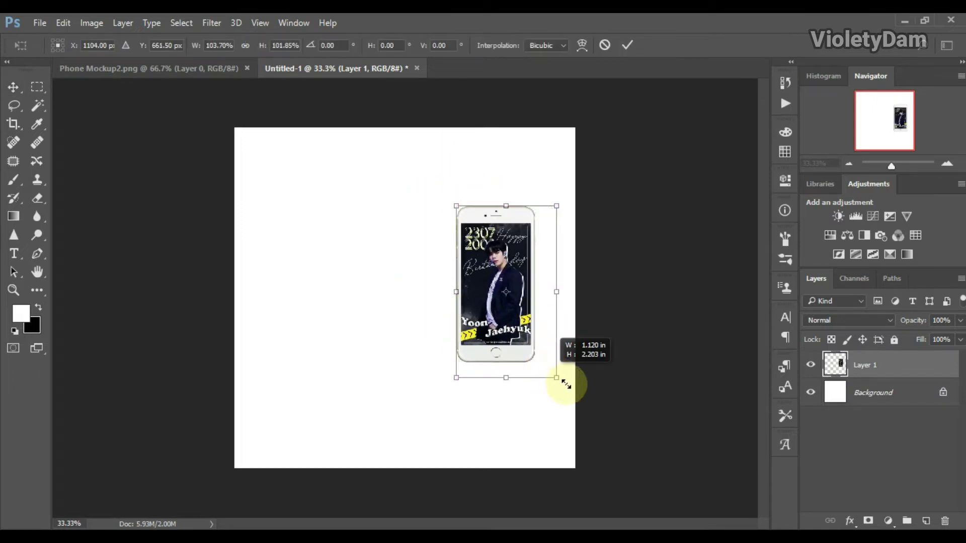
left_click_drag(532, 359, 577, 448)
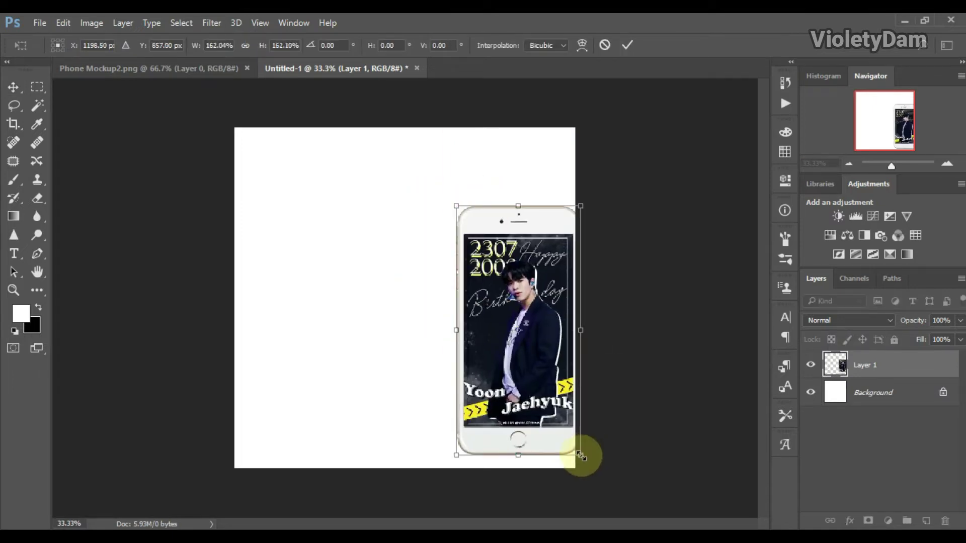
left_click_drag(544, 344, 518, 315)
left_click(627, 44)
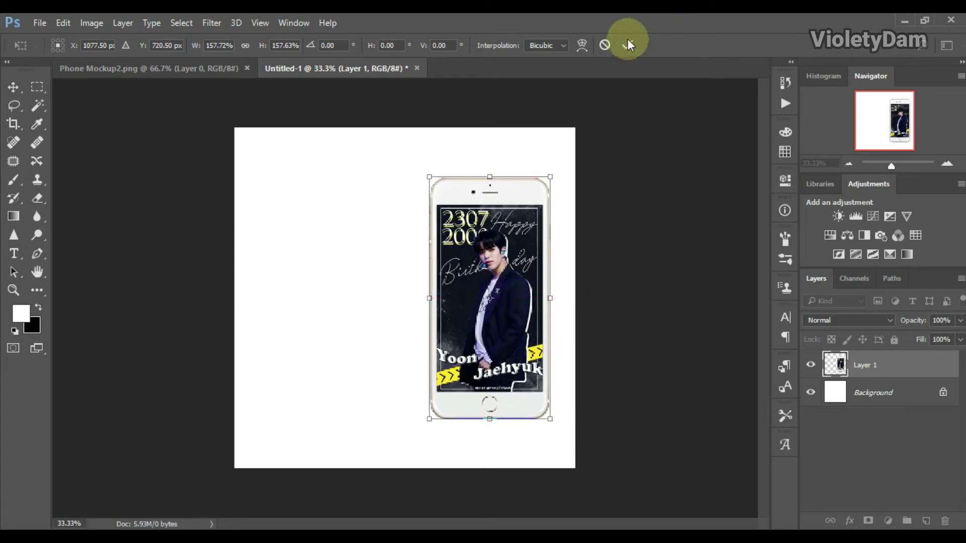
Add a dark navy (0c1326) solid colour fill above the Background layer, sampled from the phone.
left_click(903, 393)
left_click(888, 518)
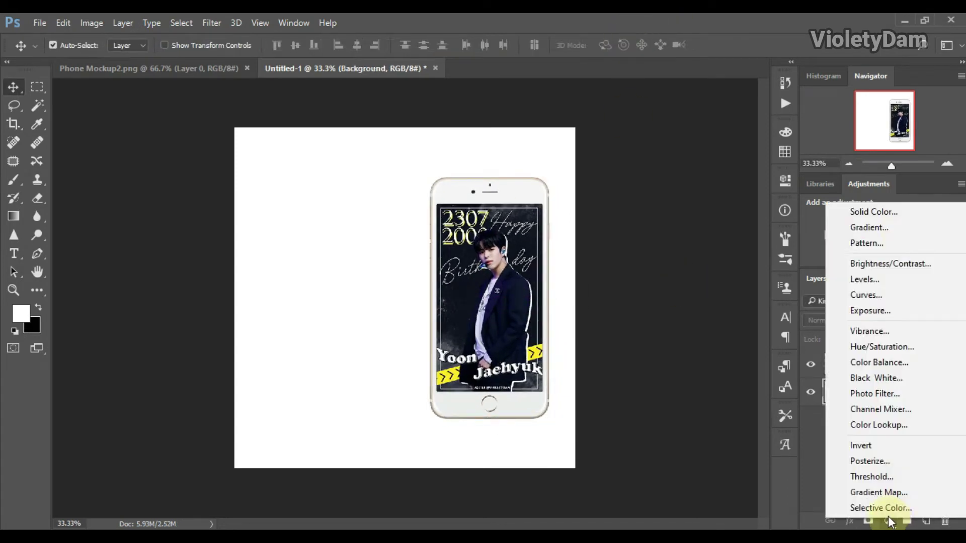
left_click(904, 219)
left_click(507, 301)
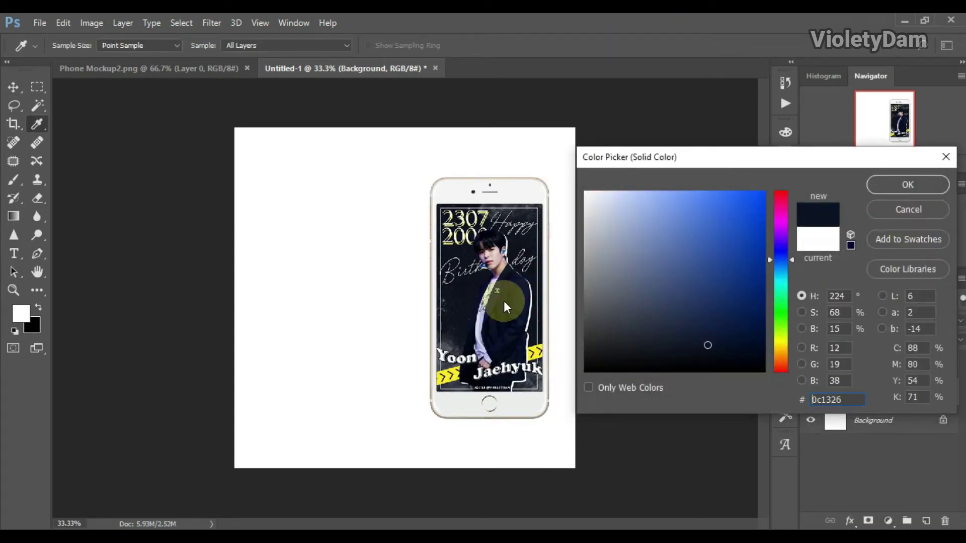
left_click(904, 185)
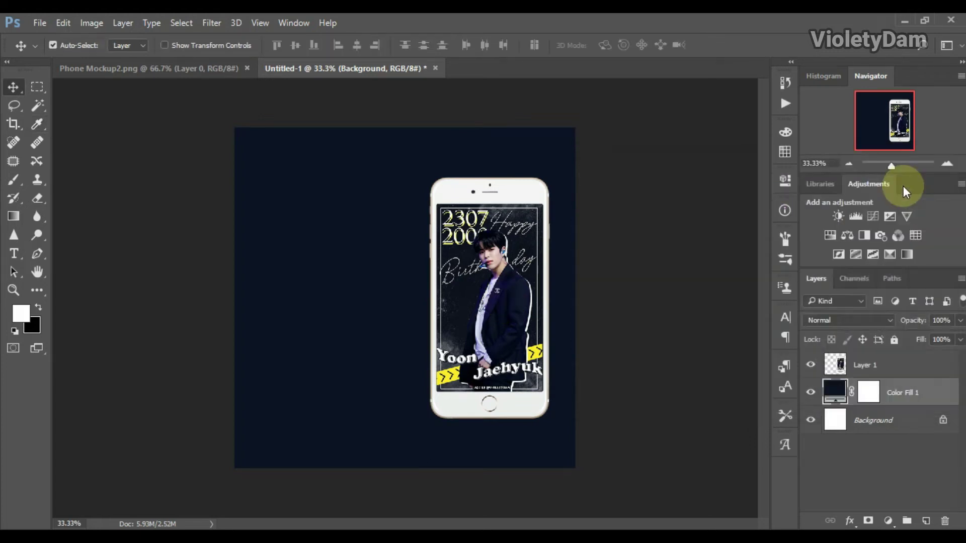
Draw a white rectangle and stretch it across the top-right of the canvas.
left_click(41, 288)
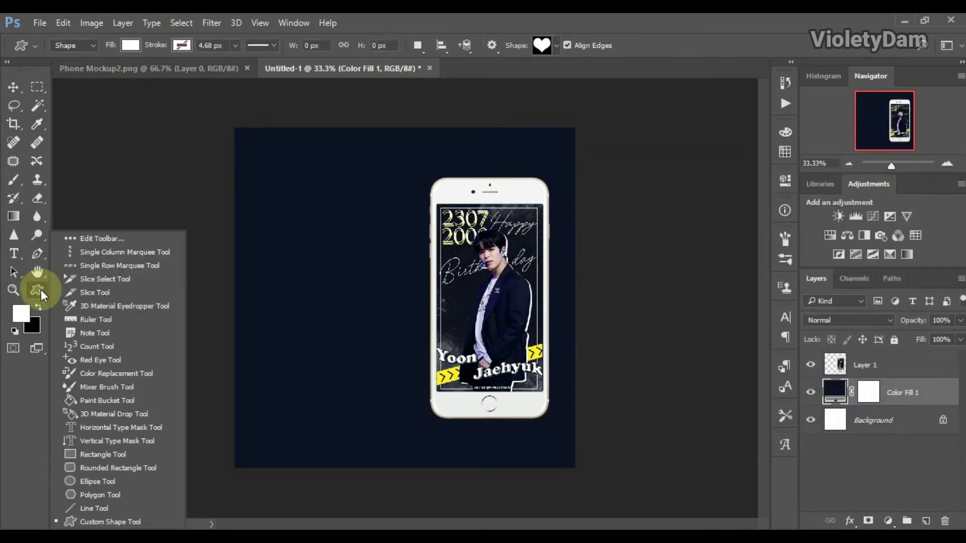
left_click(103, 460)
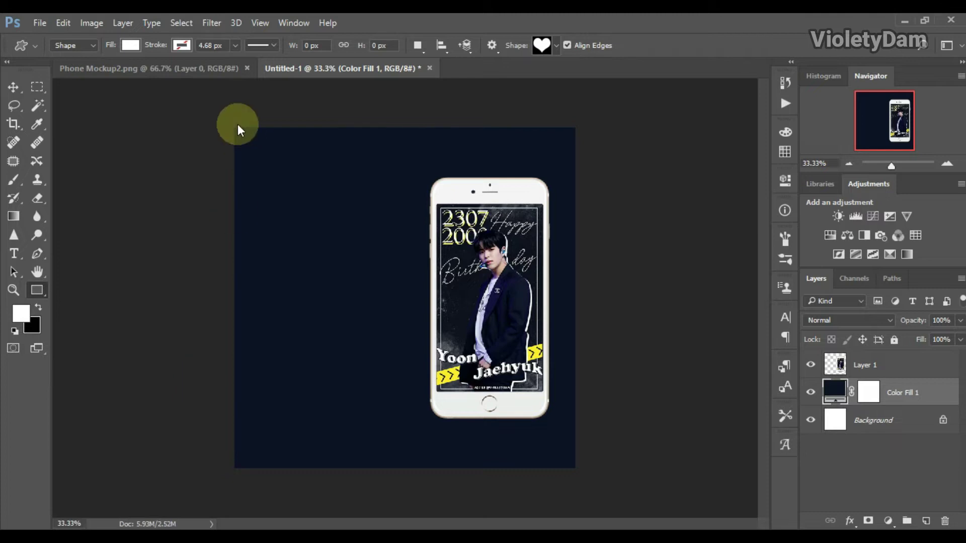
left_click_drag(230, 125, 389, 152)
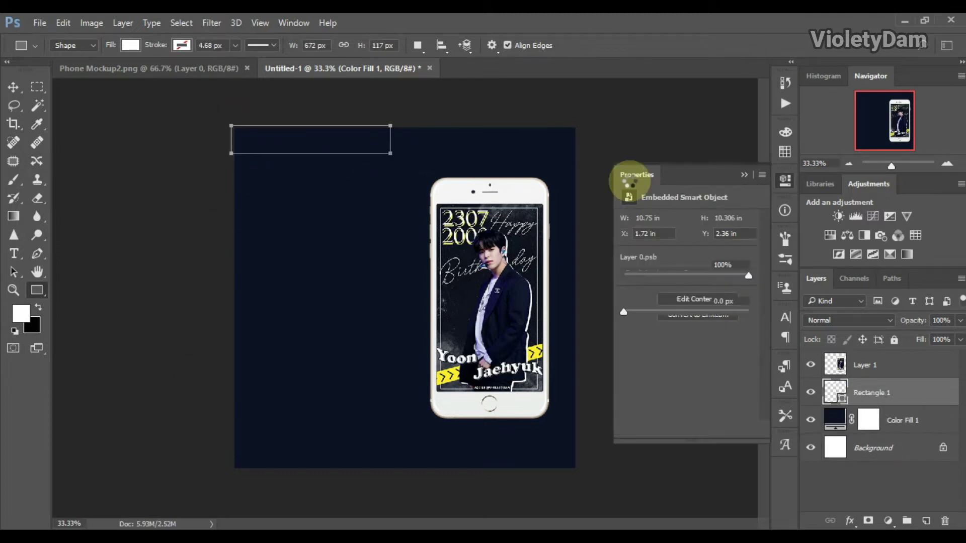
left_click(744, 175)
key("v")
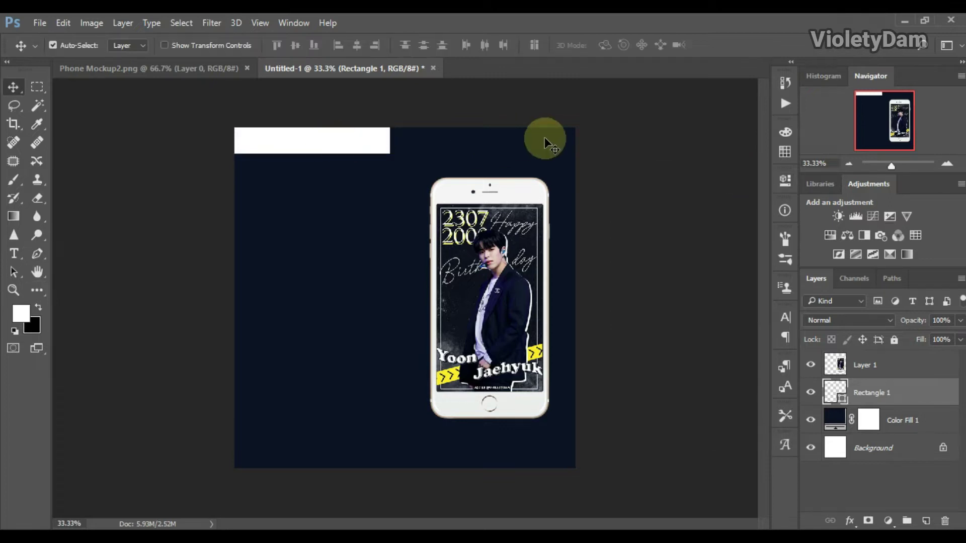
mouse_move(538, 138)
left_mouse_down()
mouse_move(535, 146)
mouse_move(579, 133)
left_mouse_up()
key("ctrl+t")
left_click(629, 44)
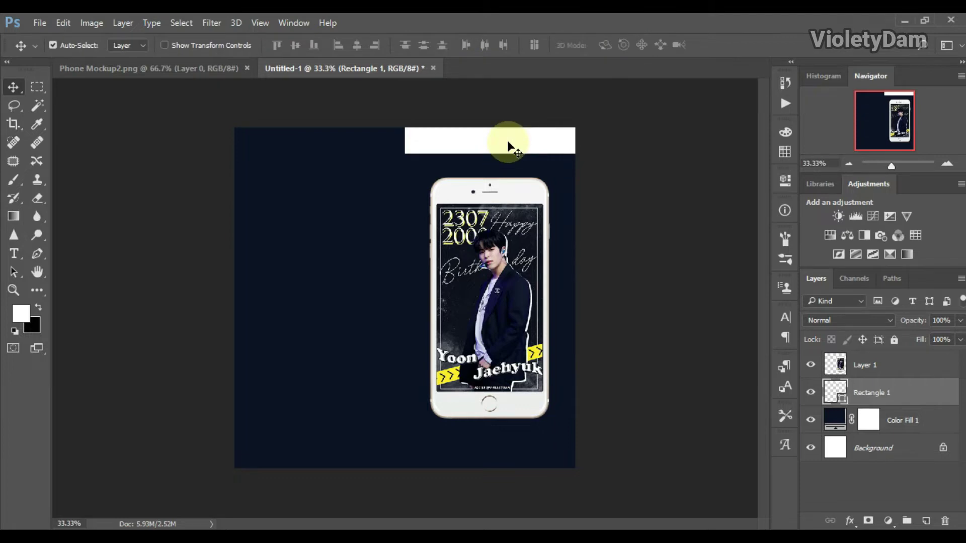
Duplicate the white bar, move the copy to the top-left and fill it yellow (fcee21).
right_click(906, 392)
left_click(696, 166)
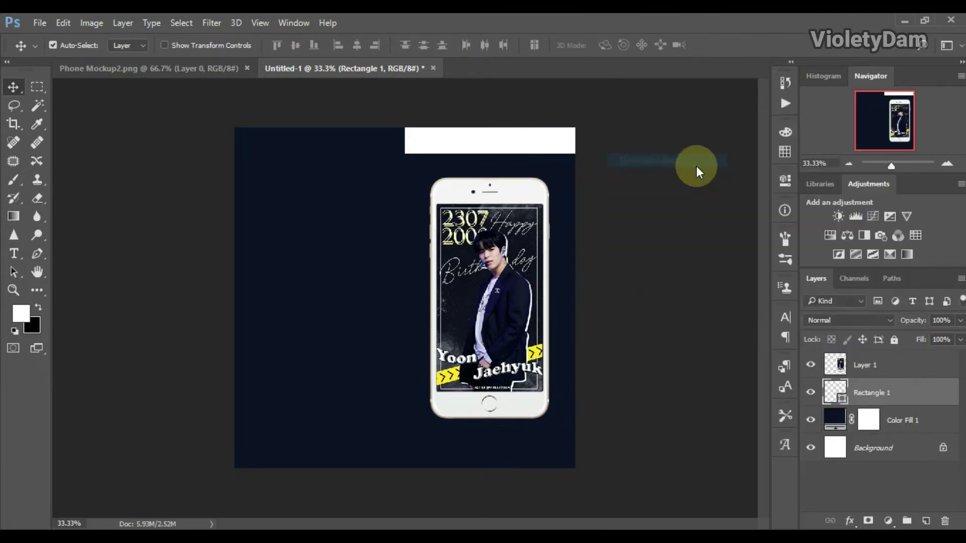
left_click(608, 166)
mouse_move(554, 143)
left_mouse_down()
mouse_move(323, 134)
mouse_move(371, 146)
left_mouse_up()
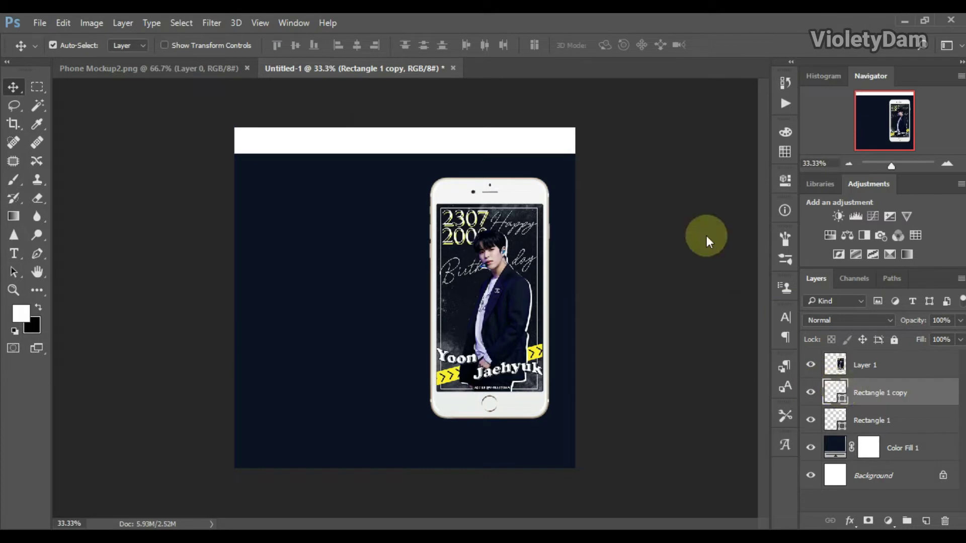
left_click(531, 355)
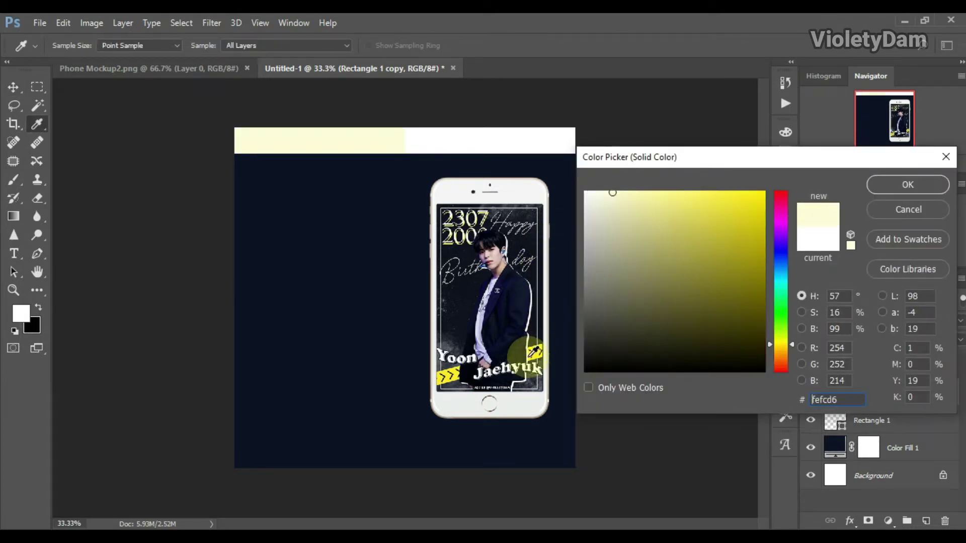
left_click(535, 348)
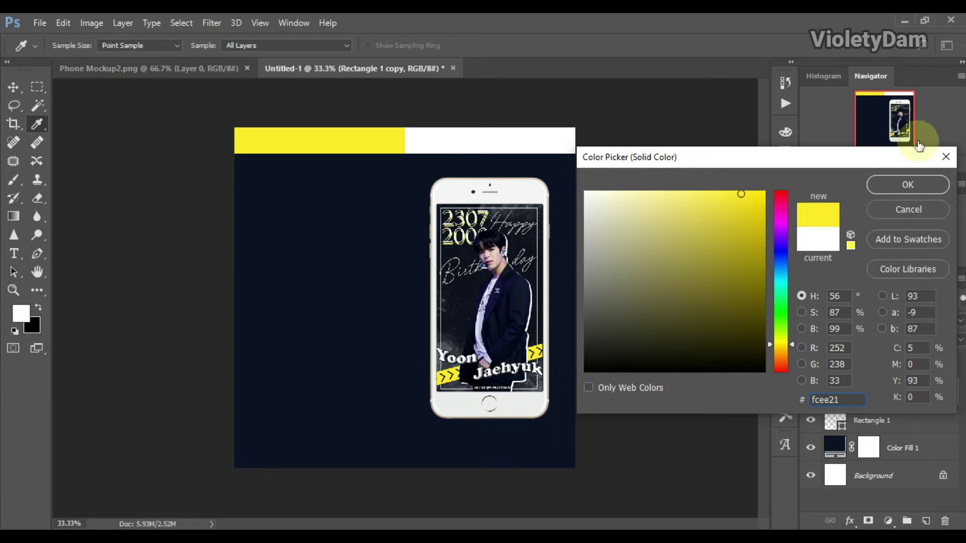
left_click(908, 184)
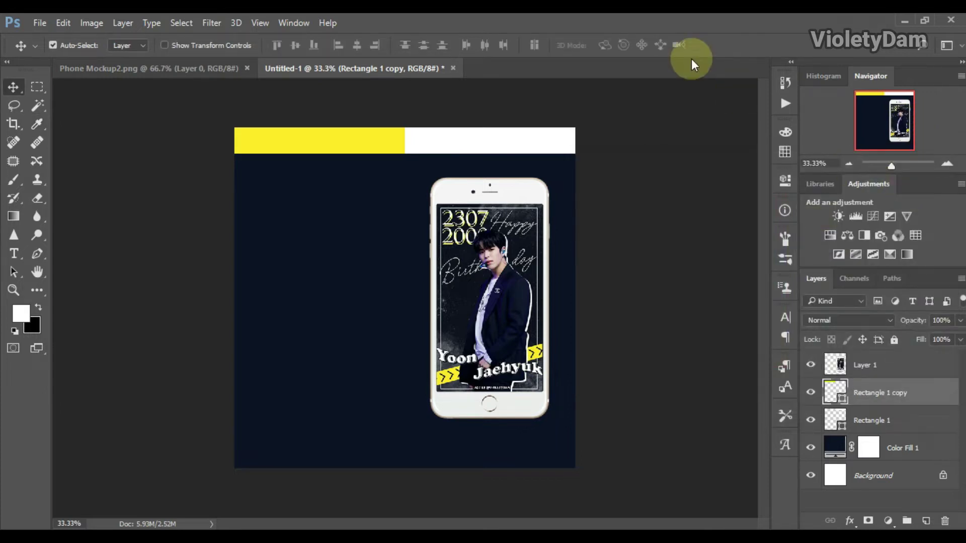
left_click(454, 139)
Copy the white bar to the canvas bottom, stretched full width and flush with the edge.
left_click_drag(458, 147, 387, 461)
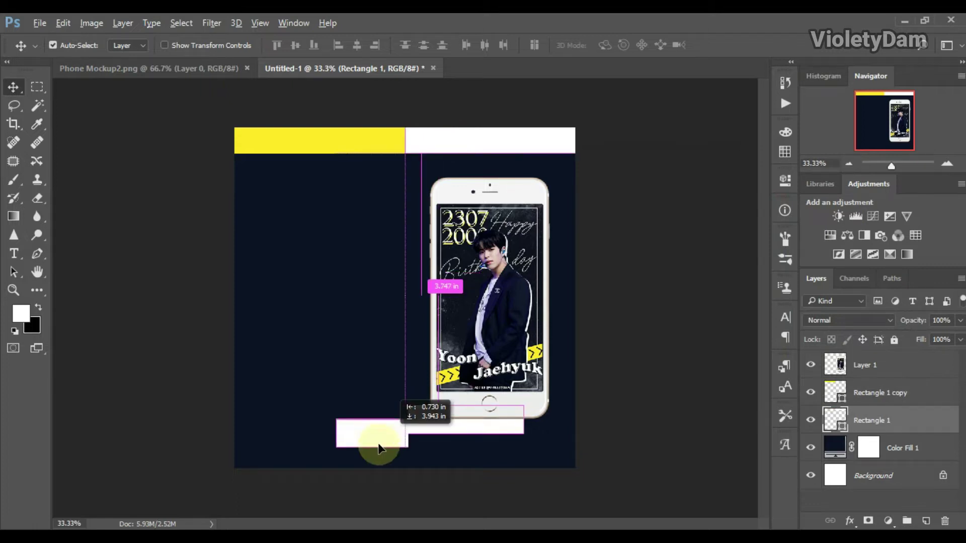
key("ctrl+t")
left_click_drag(504, 455, 575, 455)
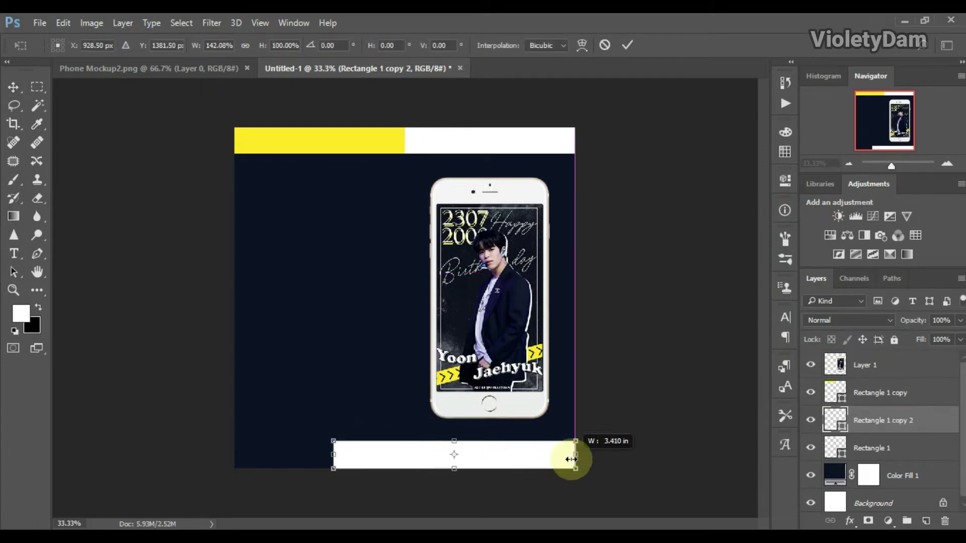
left_click_drag(334, 455, 234, 455)
left_click(628, 46)
left_click_drag(495, 463, 495, 475)
left_click_drag(867, 425, 870, 460)
Group the white and yellow header bars into a group named up.
left_click(873, 421)
left_click(875, 393, "ctrl")
left_click(911, 525)
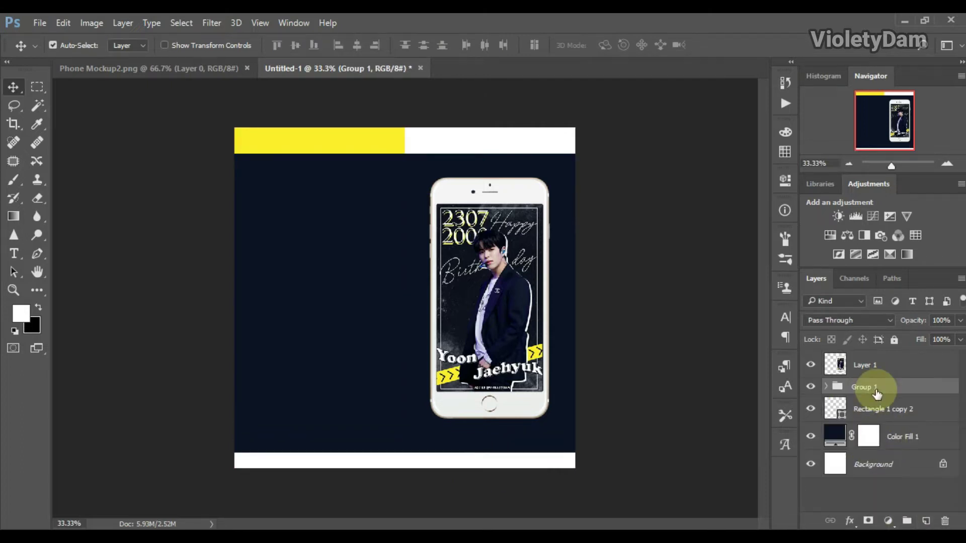
type("up")
key("Return")
Duplicate the bottom bar in yellow and nudge it up above the white bar.
left_click(875, 408)
key("ctrl+j")
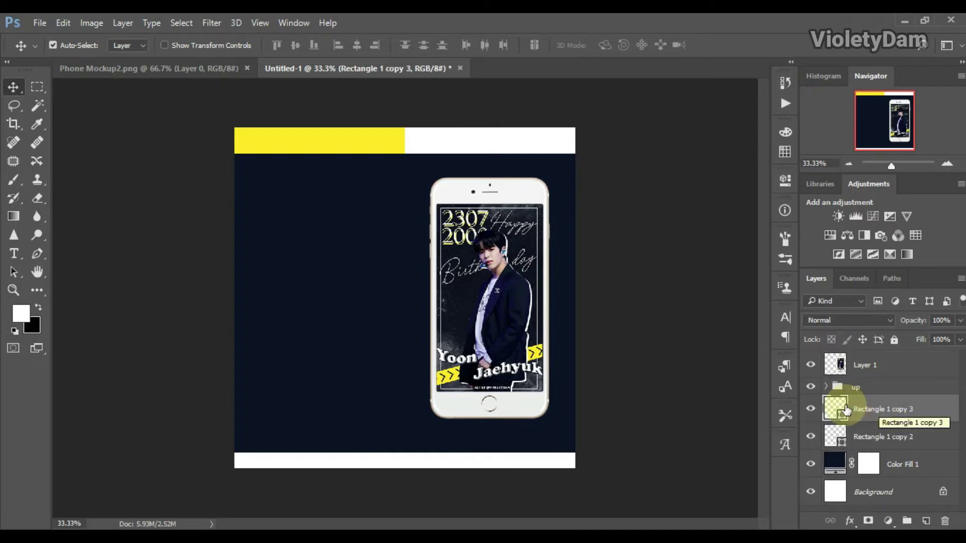
left_click(377, 141)
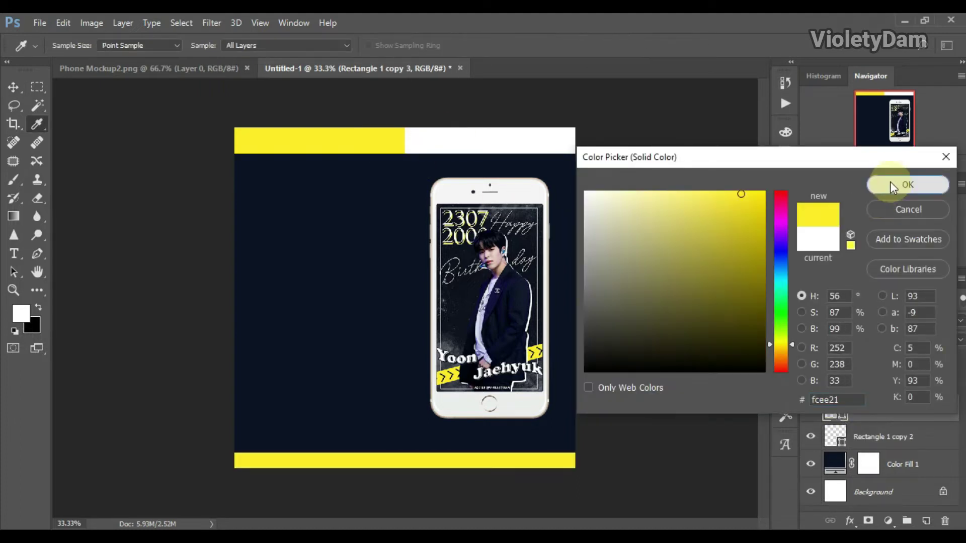
key("Escape")
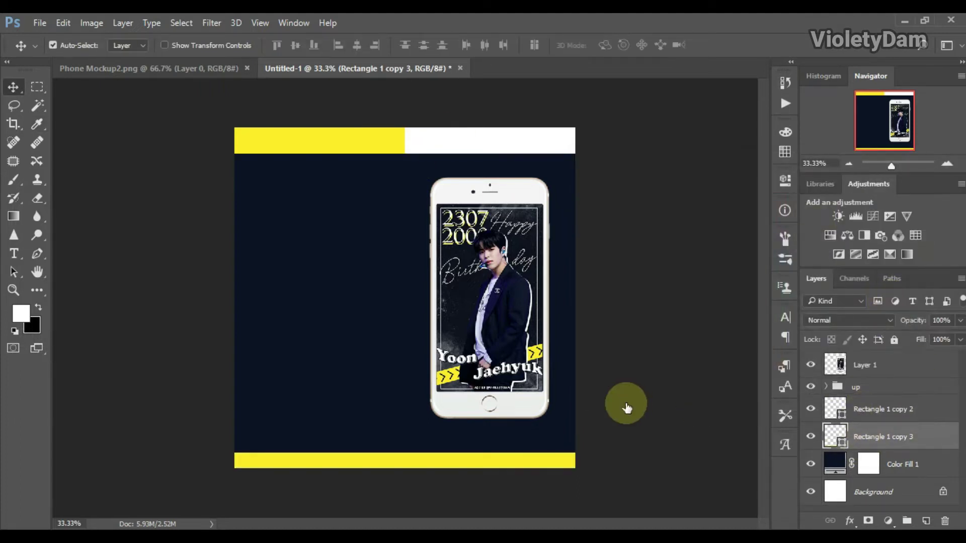
key("shift+Up")
key("shift+Up")
key("shift+Up")
key("shift+Up")
key("shift+Up")
Group the white and yellow footer bars into a group named down.
left_click(876, 409)
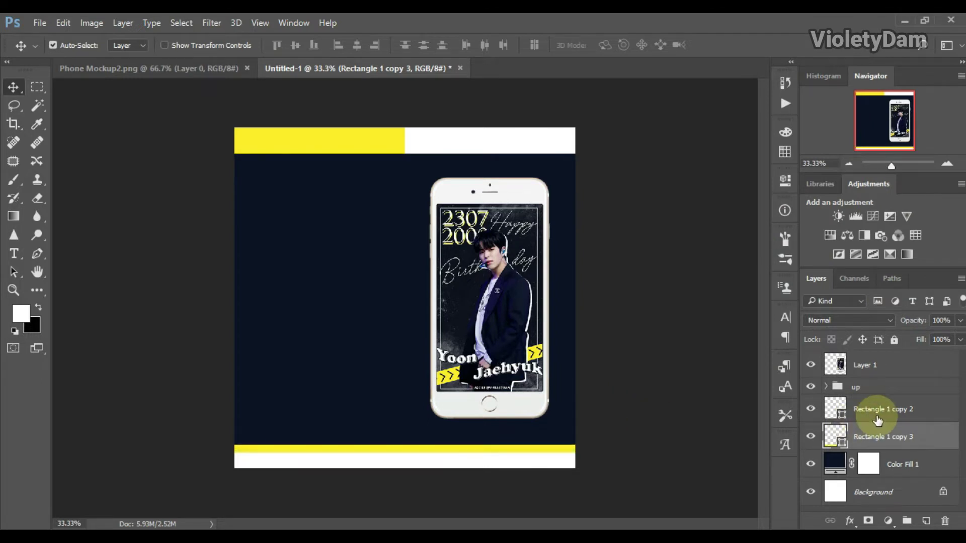
left_click(933, 433, "shift")
key("ctrl+g")
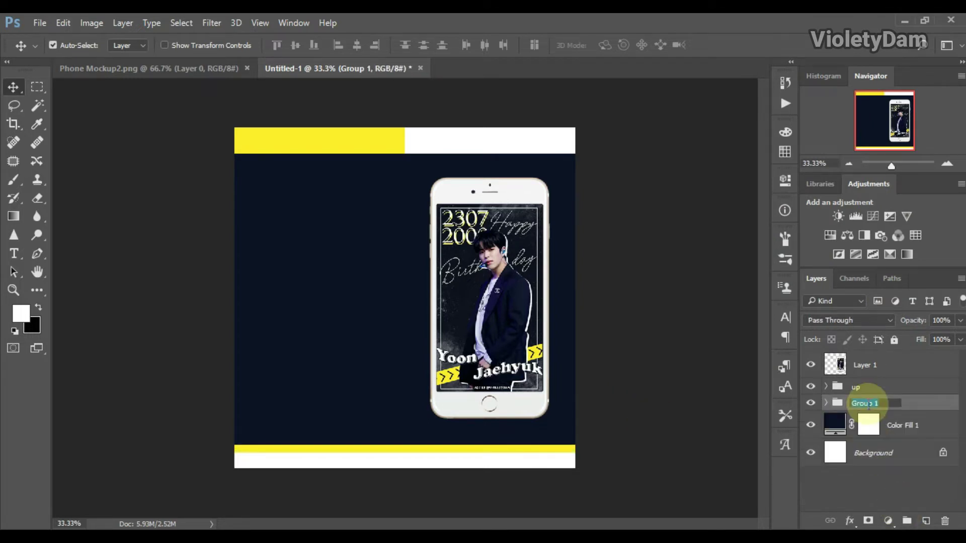
type("down")
key("Return")
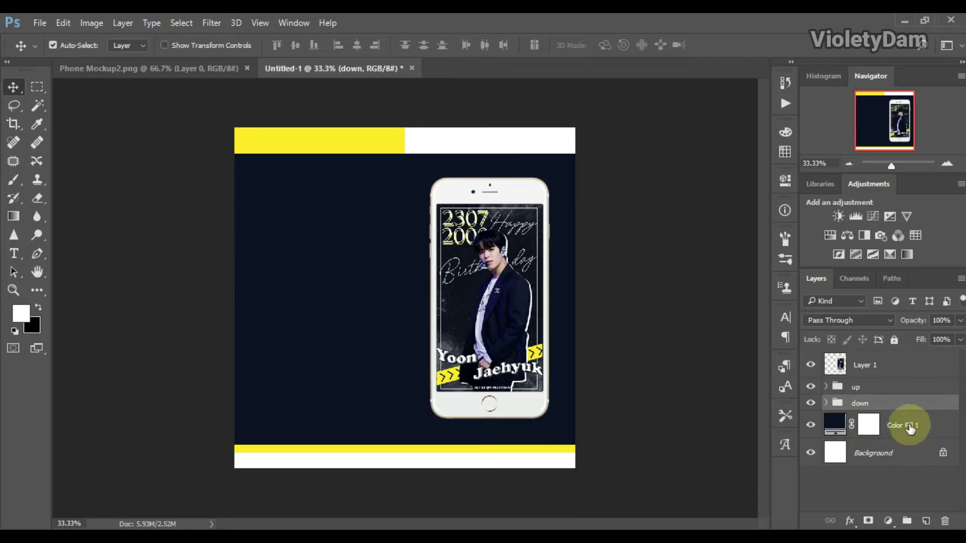
left_click(915, 425)
left_click(35, 293)
right_click(35, 294)
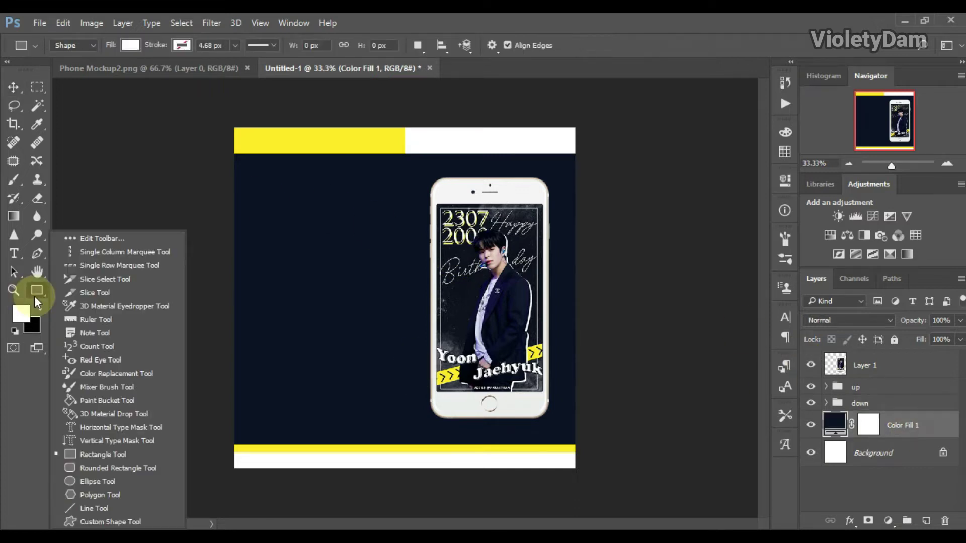
Draw a diamond grid custom shape at the top-left and add two copies to its right.
left_click(75, 522)
left_click(554, 44)
left_click(586, 144)
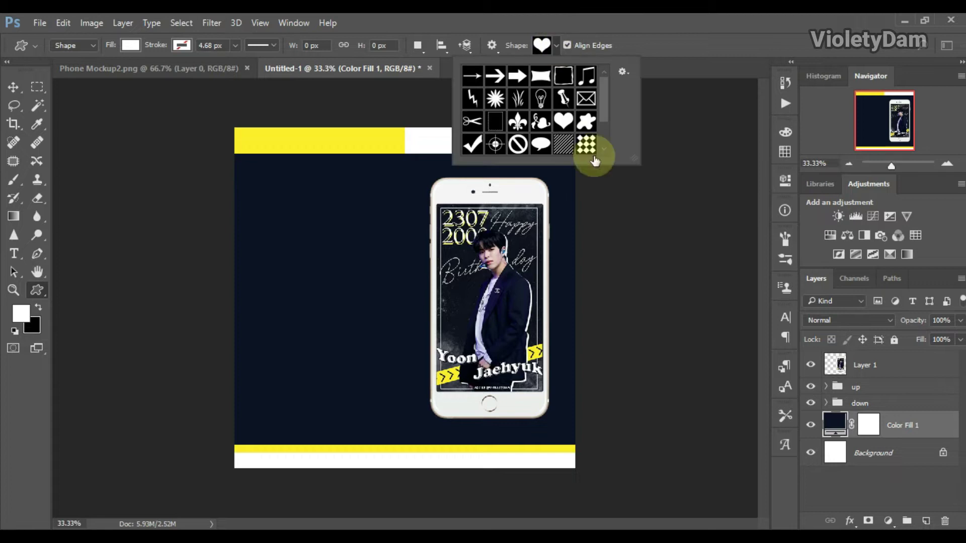
left_click(563, 49)
left_click_drag(234, 128, 358, 252)
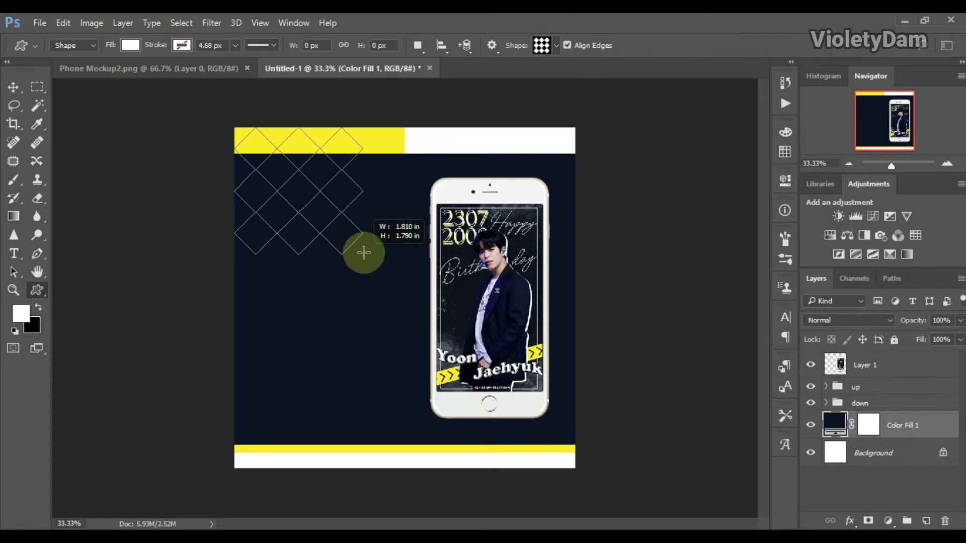
key("v")
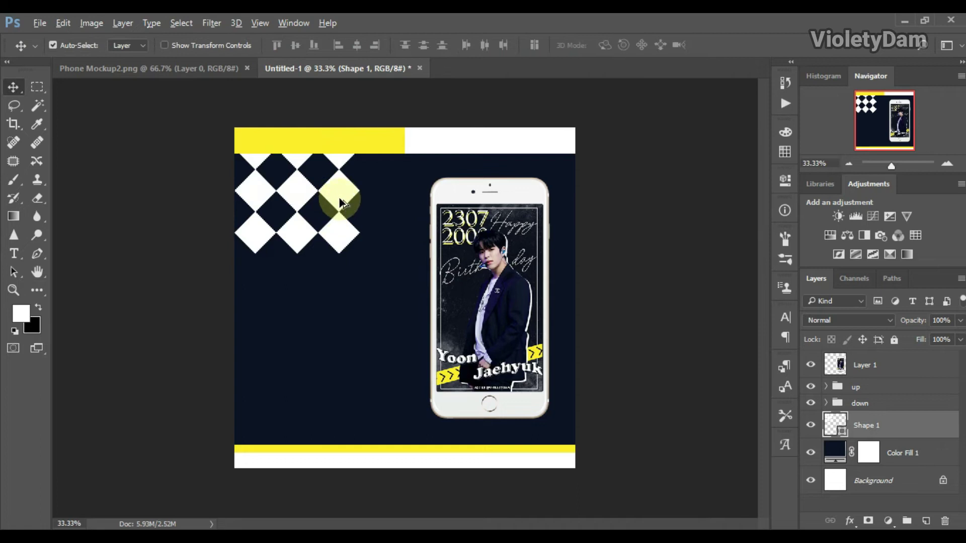
left_click_drag(339, 195, 457, 199)
left_click_drag(375, 190, 451, 189)
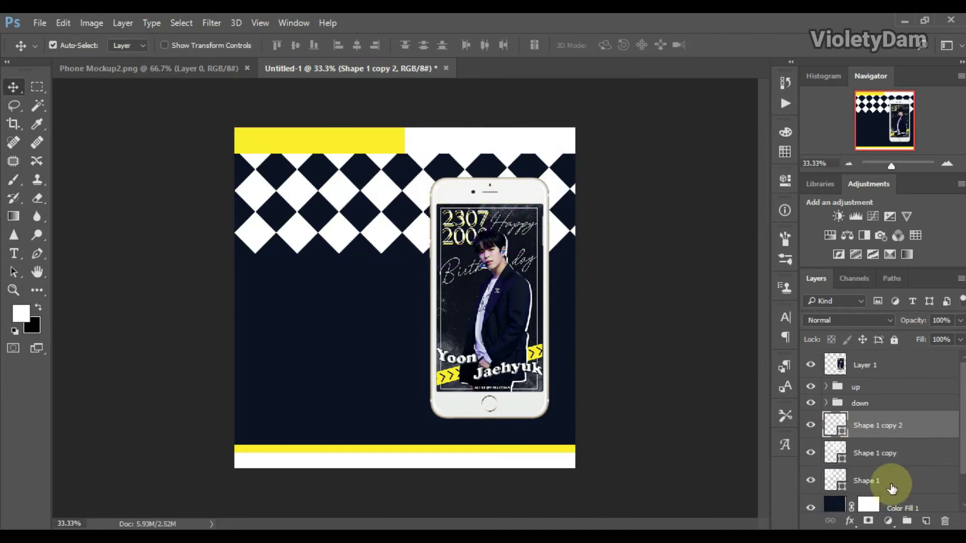
Duplicate the three diamond grid layers and move the new row below the first.
left_click(885, 481)
left_click(865, 425, "shift")
right_click(866, 427)
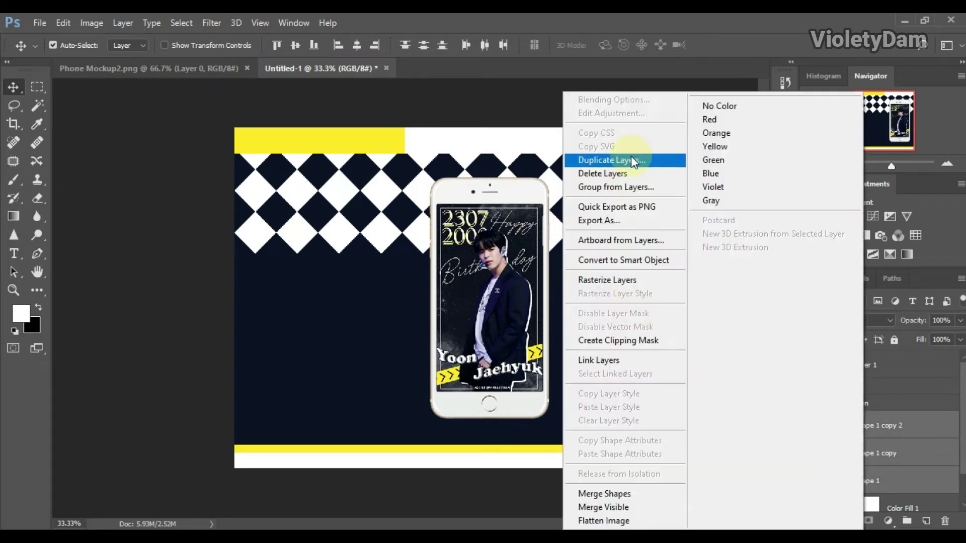
left_click(631, 159)
left_click(605, 163)
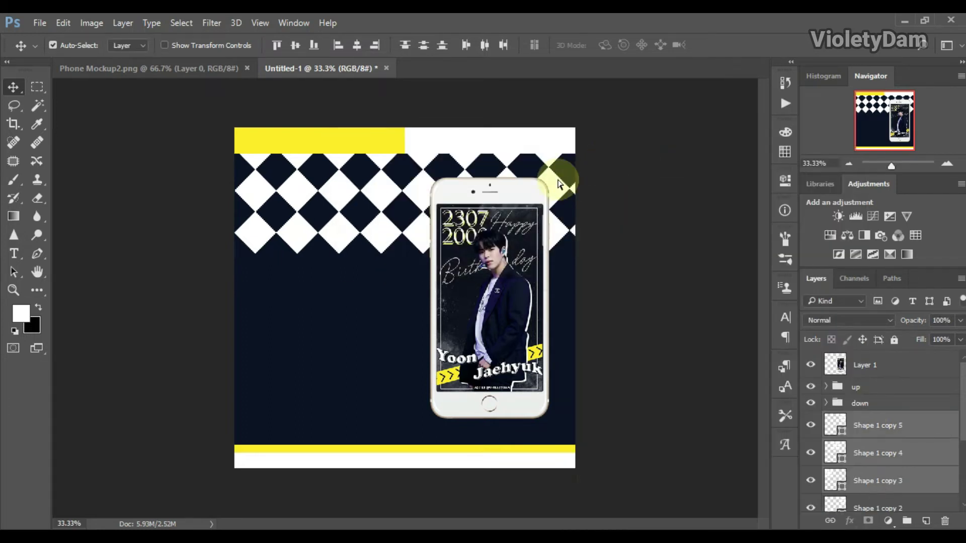
key("ctrl+t")
left_click_drag(548, 201, 545, 297)
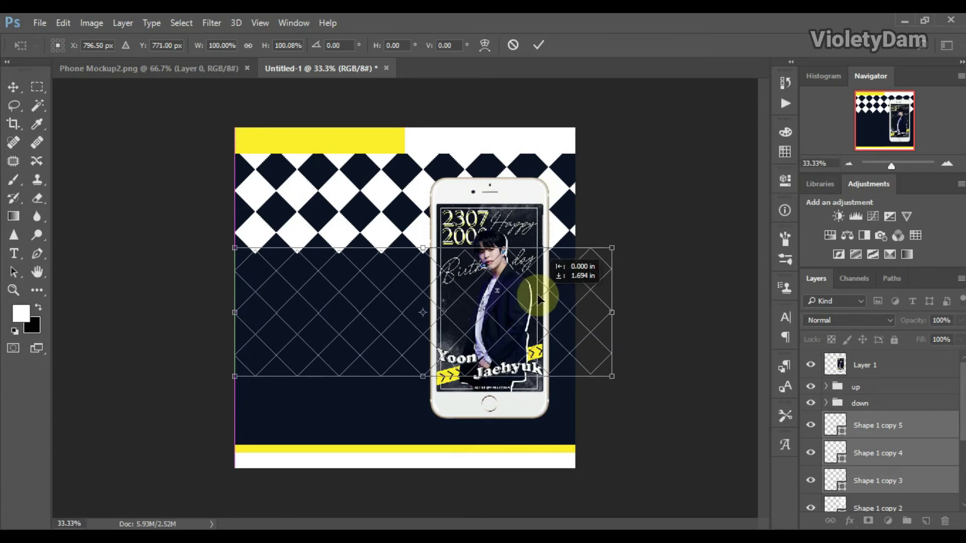
left_click(539, 45)
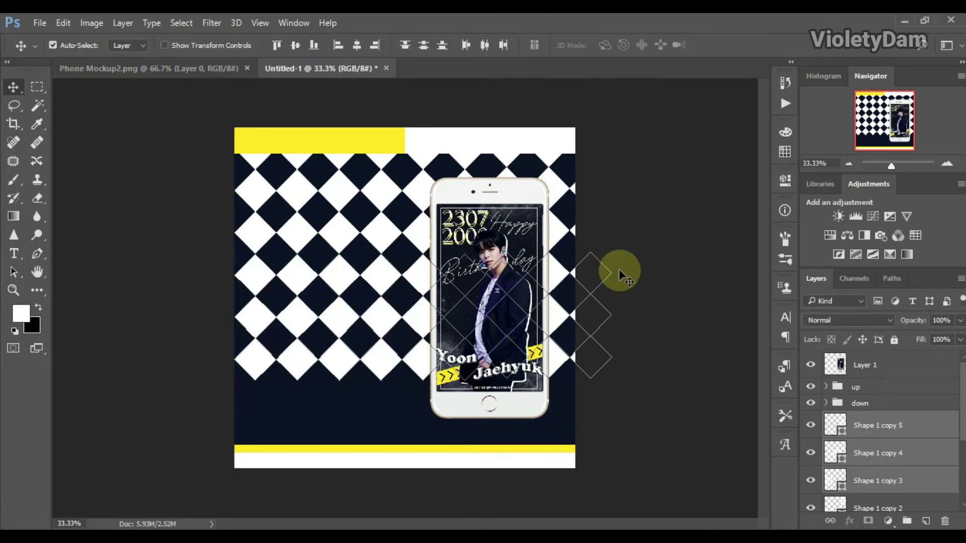
Duplicate the grid rows again and move them down to fill the lower poster.
key("ctrl+j")
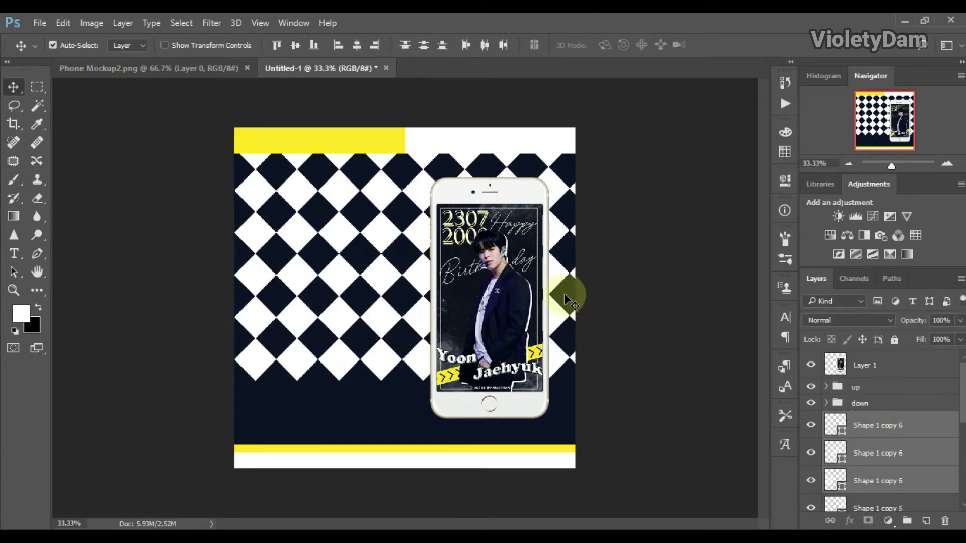
key("ctrl+t")
left_click_drag(564, 294, 563, 417)
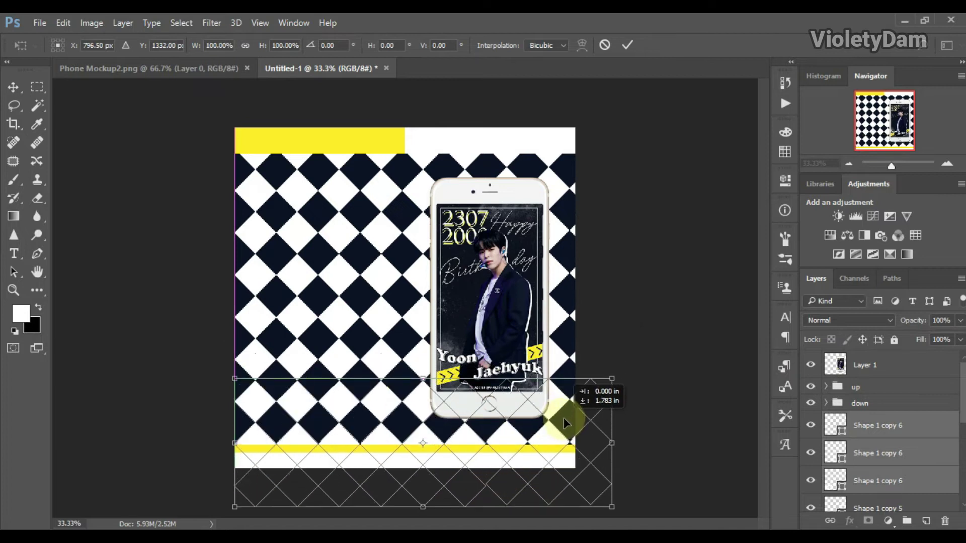
left_click(627, 44)
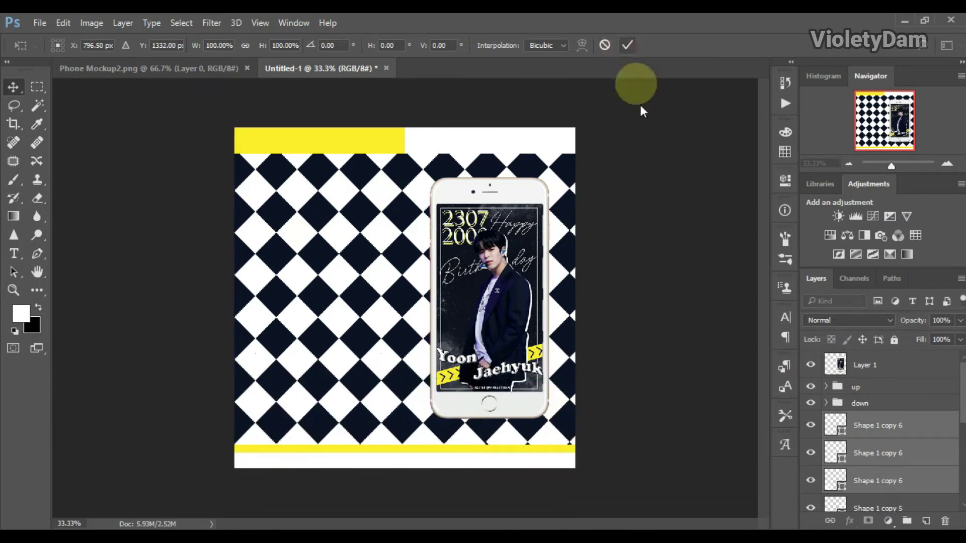
left_click(906, 430)
scroll(916, 443, "down", 5)
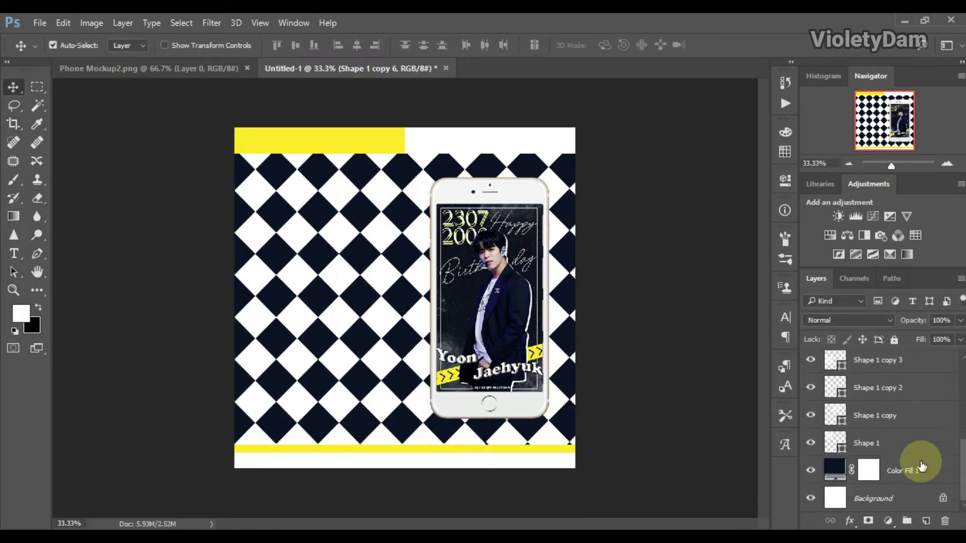
Group the diamond grid layers as bg and set the group's opacity to 2%.
left_click(922, 446, "shift")
left_click(906, 520)
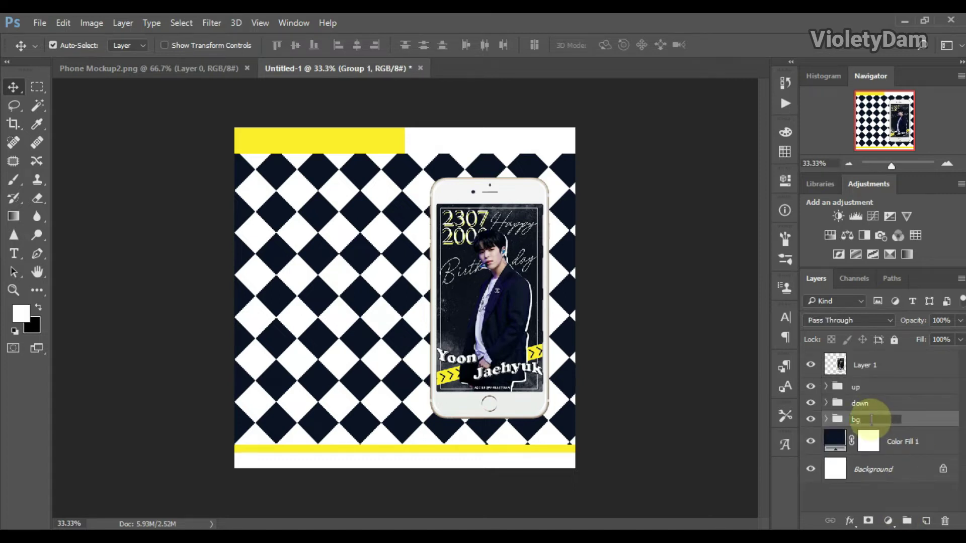
key("Return")
left_click_drag(920, 321, 849, 321)
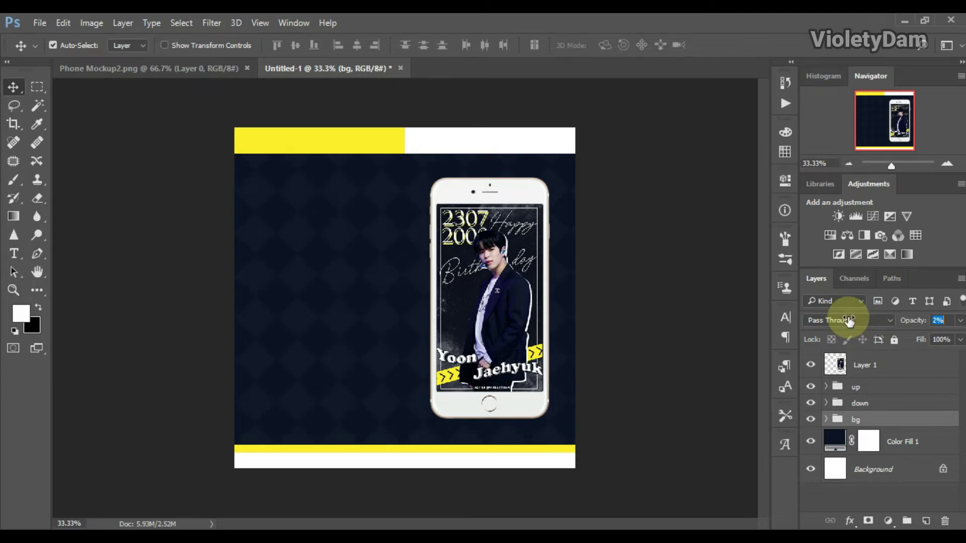
Rename the phone mockup layer to jaehyuk.
left_click(518, 299)
double_click(864, 366)
type("jaehyuk")
key("Return")
Add a drop shadow to jaehyuk at 98% opacity, tweaking its angle, distance and a larger size.
left_click(850, 521)
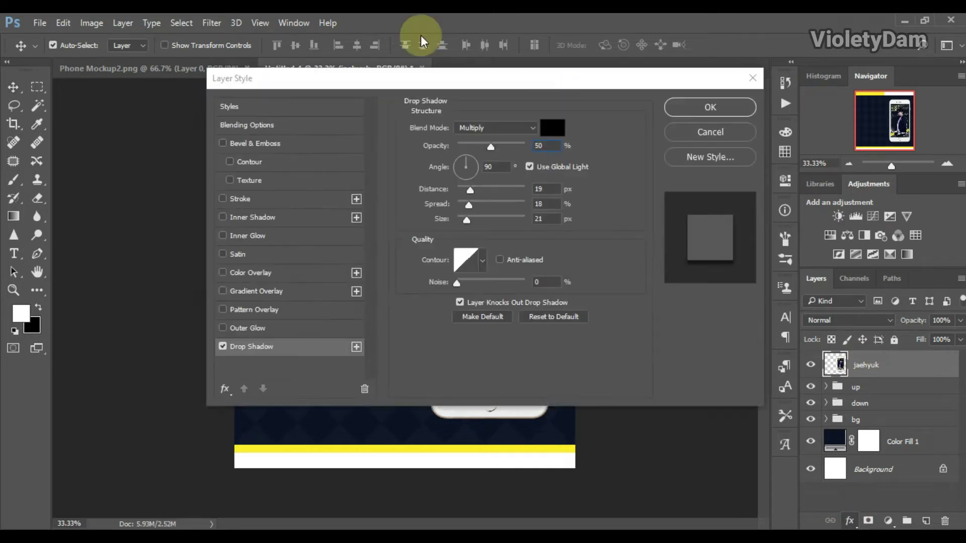
mouse_move(363, 82)
left_mouse_down()
mouse_move(939, 140)
mouse_move(824, 132)
left_mouse_up()
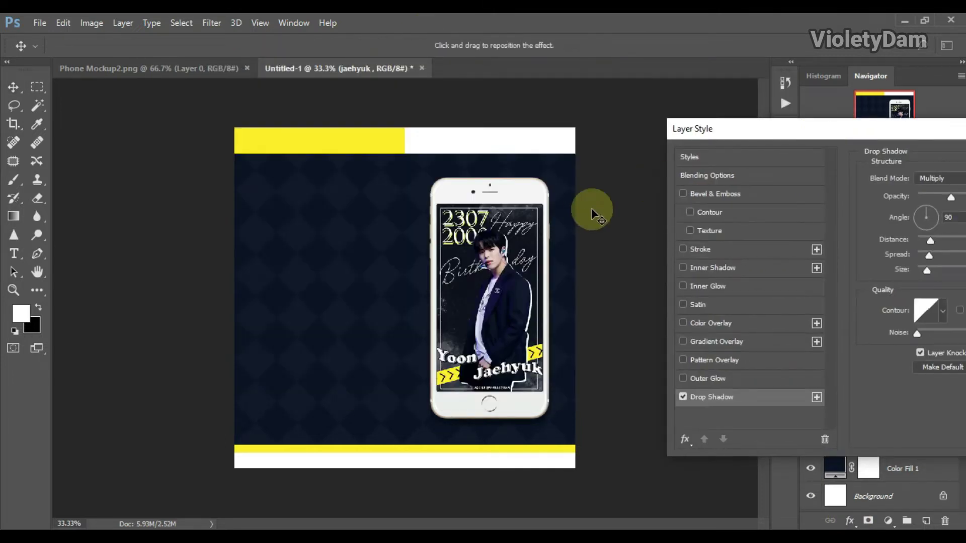
left_click_drag(758, 131, 662, 128)
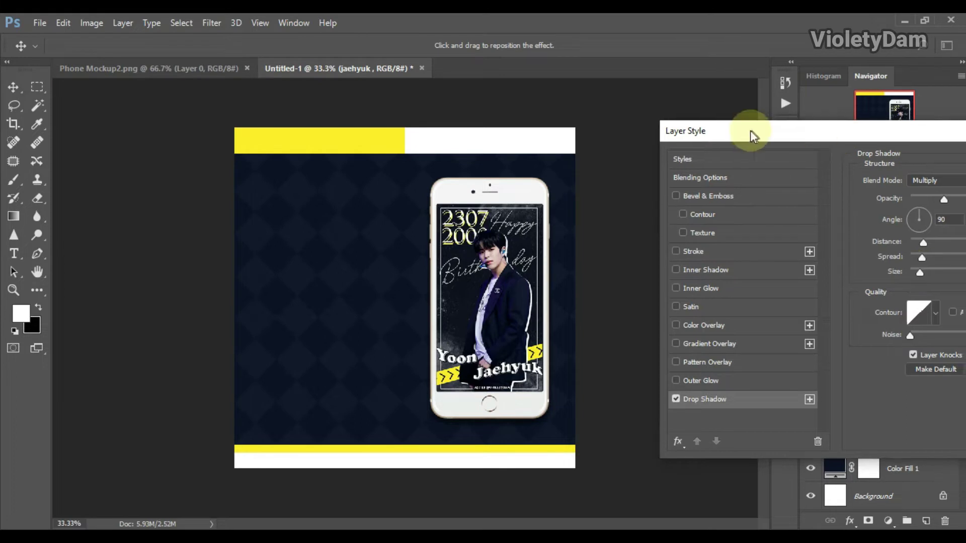
left_click(854, 195)
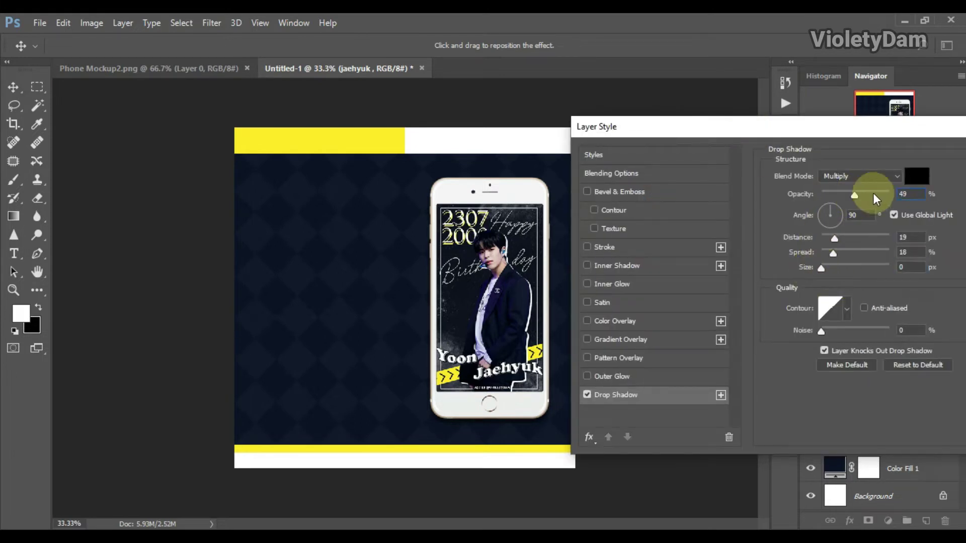
left_click_drag(889, 196, 890, 195)
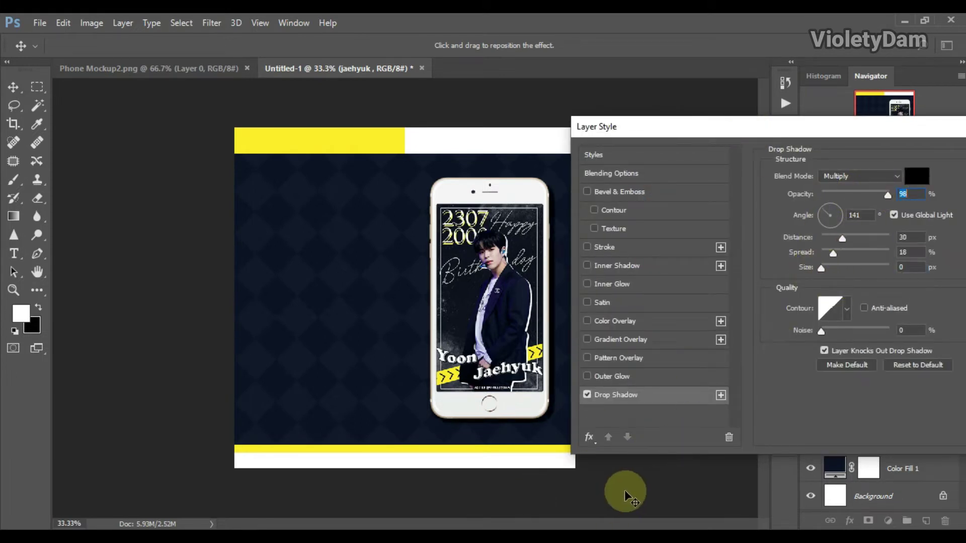
key("ctrl+plus")
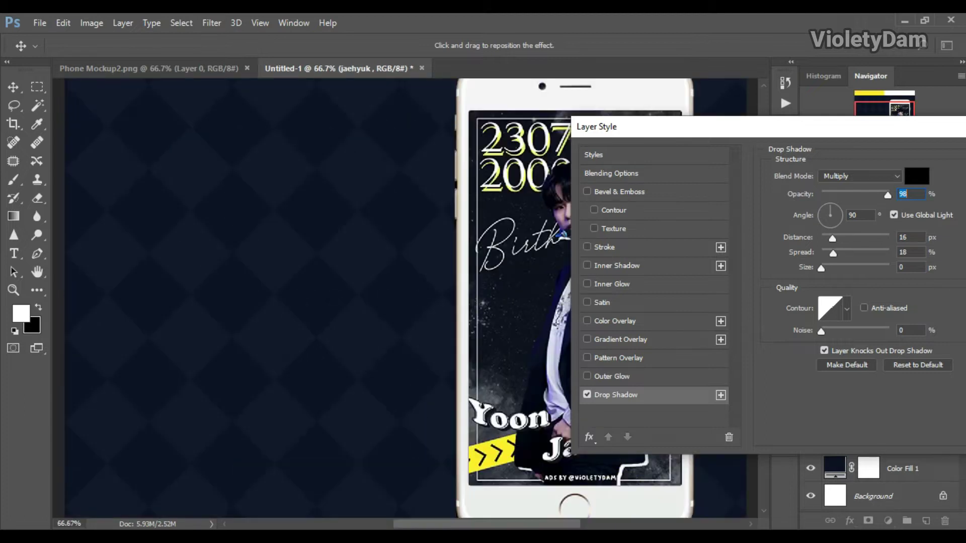
scroll(463, 524, "right", 5)
mouse_move(699, 126)
left_mouse_down()
mouse_move(565, 233)
mouse_move(762, 237)
left_mouse_up()
scroll(762, 238, "down", 3)
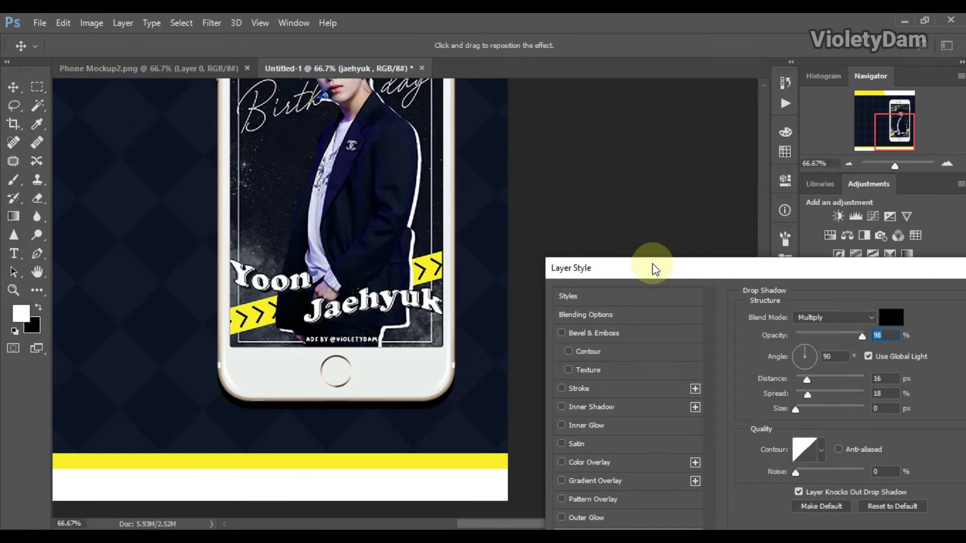
left_click_drag(654, 269, 632, 109)
left_click_drag(577, 472, 576, 469)
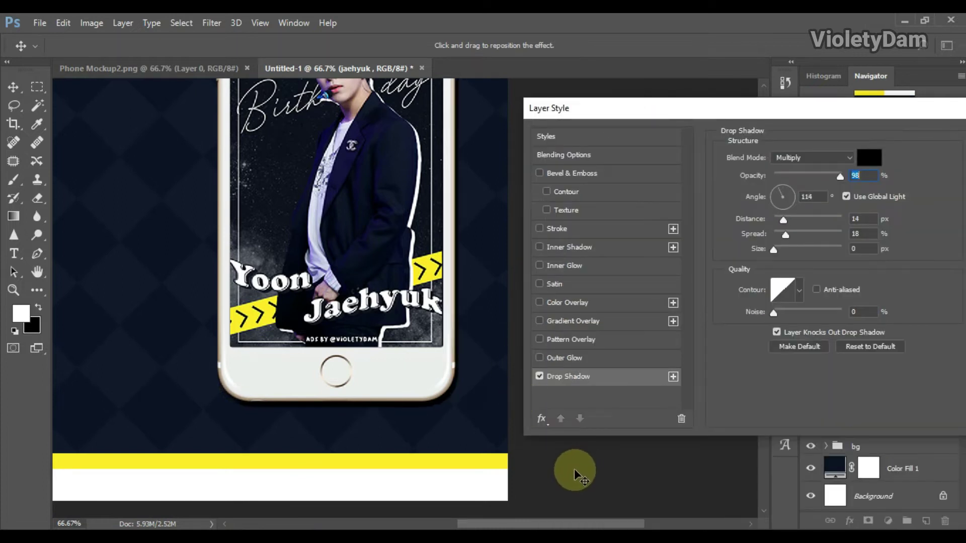
left_click_drag(773, 248, 785, 249)
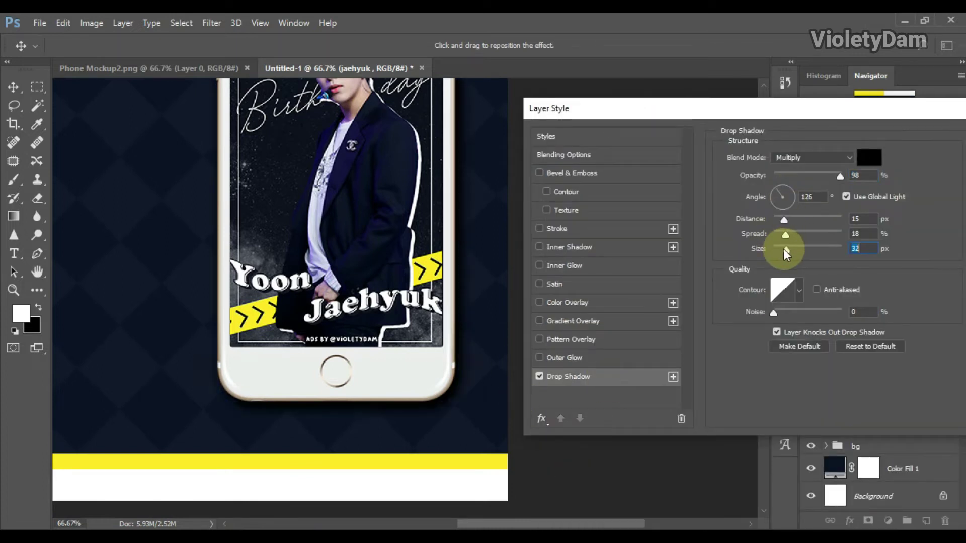
Apply the drop shadow and fit the whole poster in view with jaehyuk selected.
key("Return")
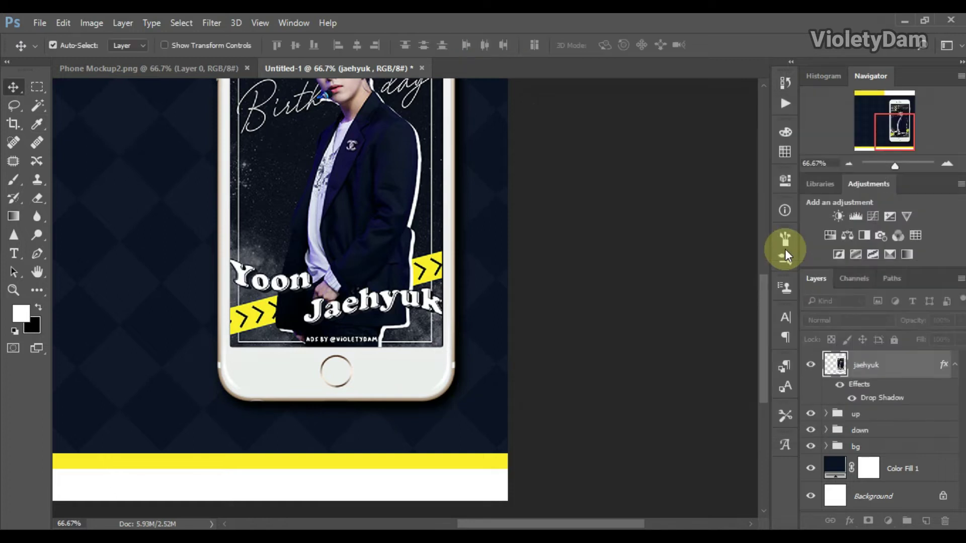
key("ctrl+0")
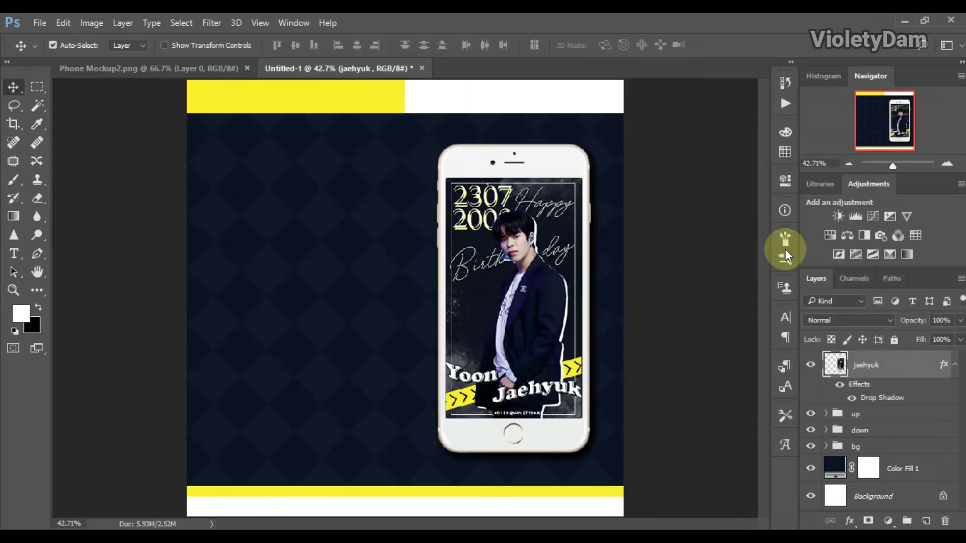
left_click(705, 219)
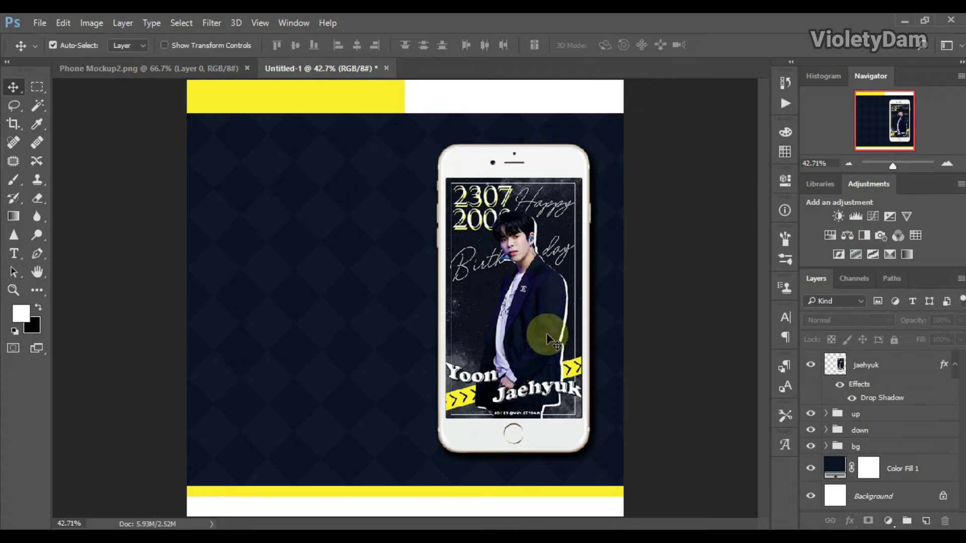
left_click(884, 369)
Start a white text box at the poster's upper left using the MADE Soulmaze font.
left_click(14, 253)
left_click(259, 156)
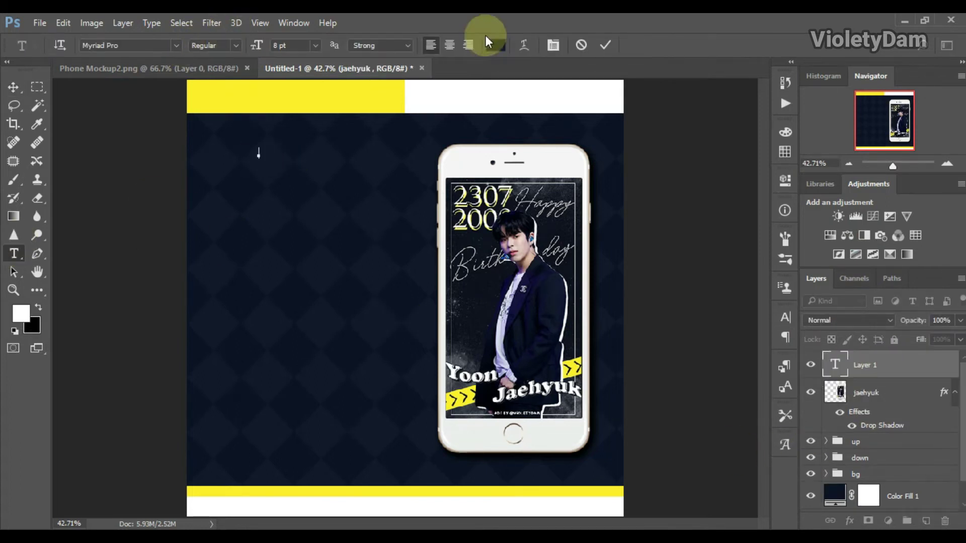
left_click(495, 45)
left_click(585, 192)
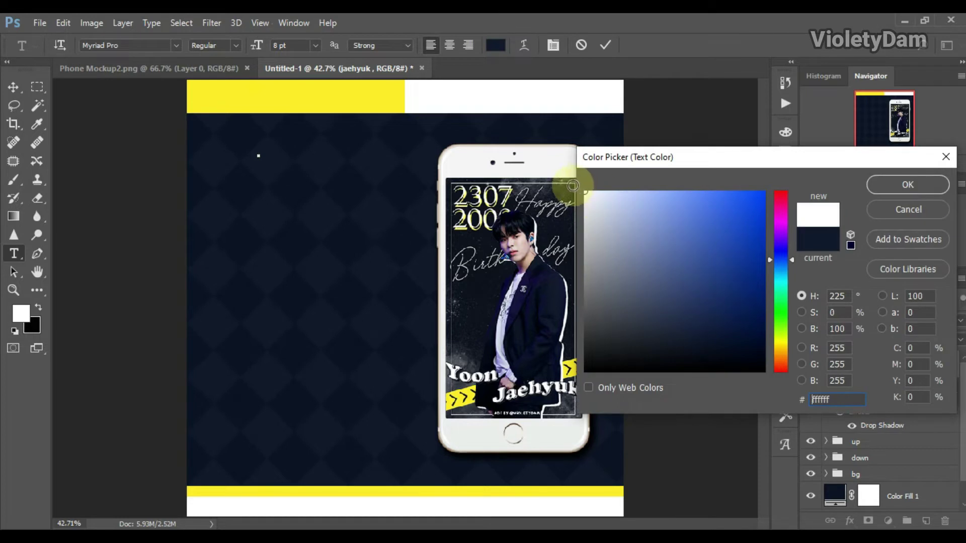
left_click(877, 187)
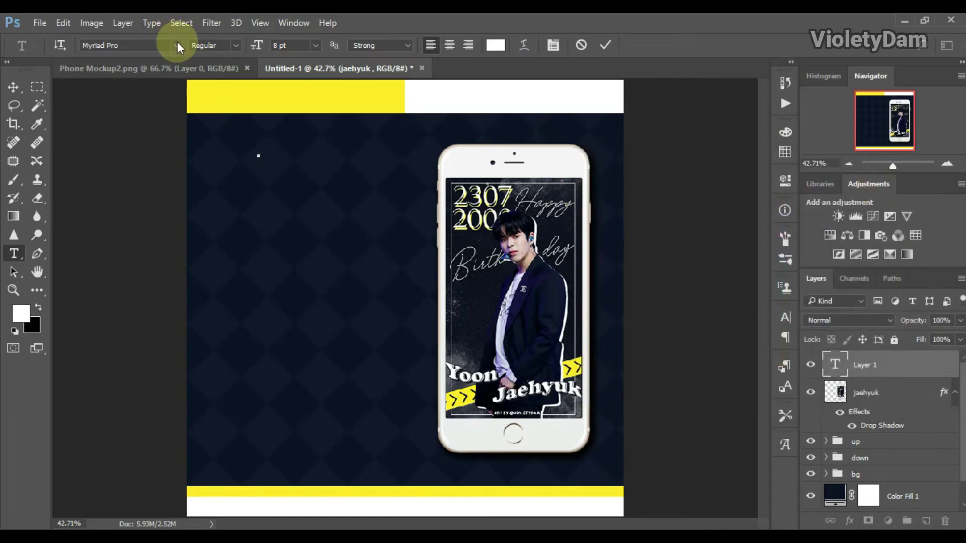
left_click(177, 44)
scroll(334, 85, "up", 15)
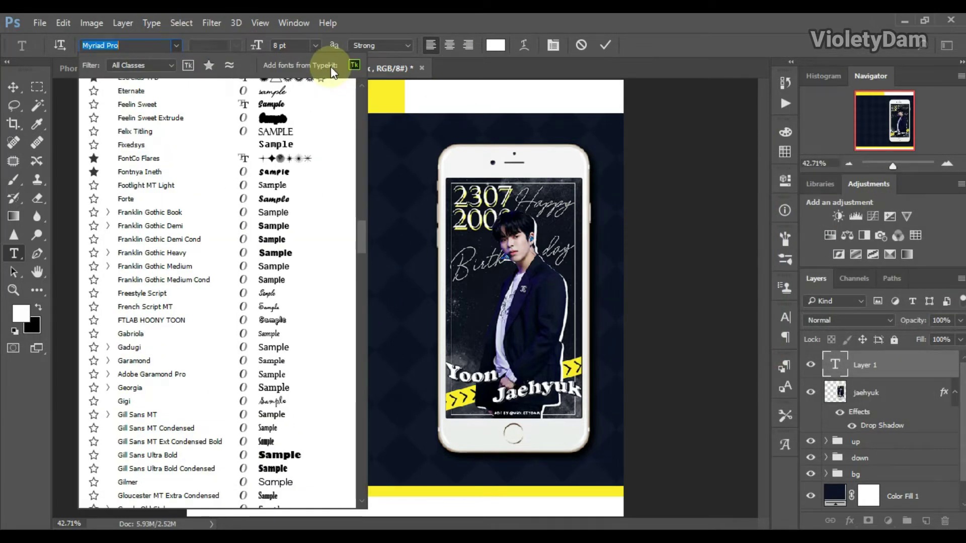
left_click_drag(360, 227, 359, 107)
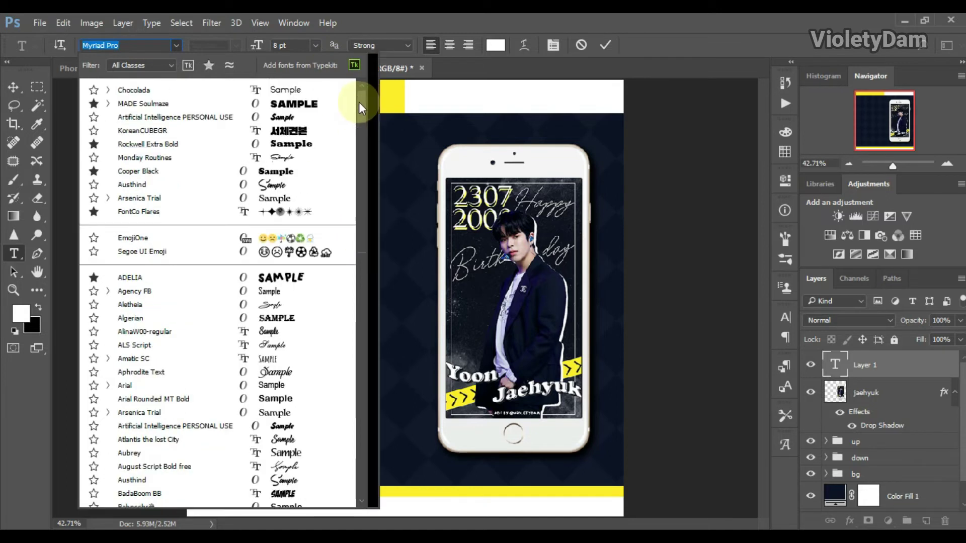
left_click(327, 104)
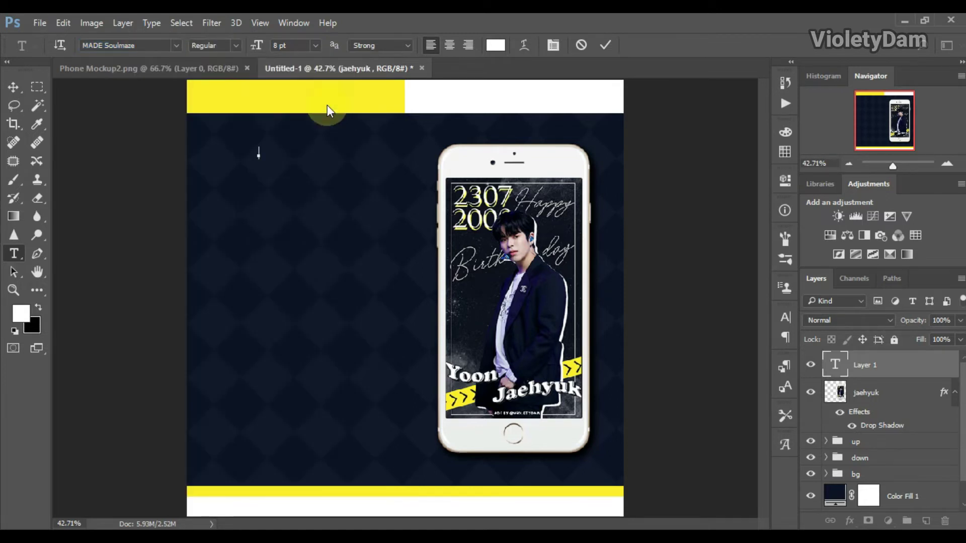
Type HAPPY at 11 pt, commit it, and drag a duplicate below it.
type("HAPPY")
key("ctrl+a")
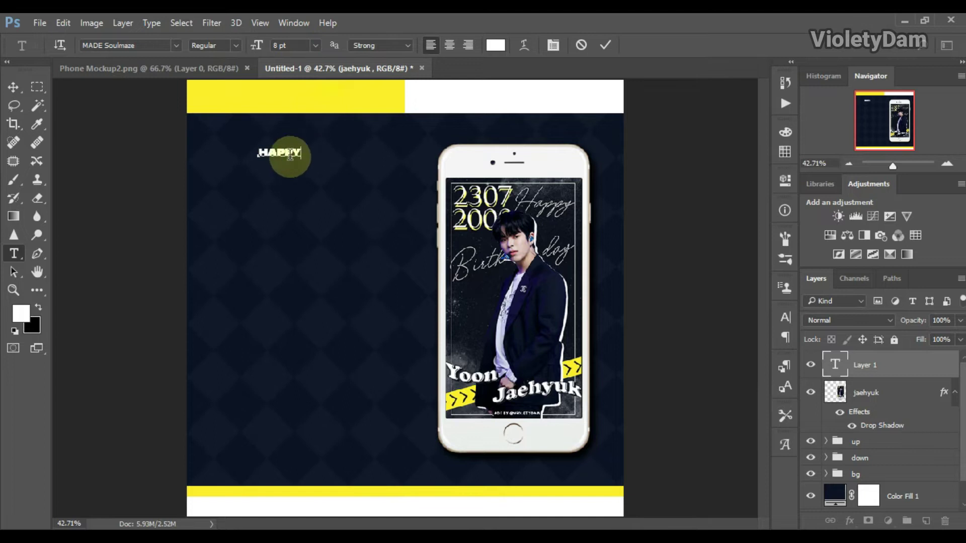
left_click(316, 46)
left_click(307, 176)
left_click(316, 46)
left_click(312, 129)
left_click(605, 45)
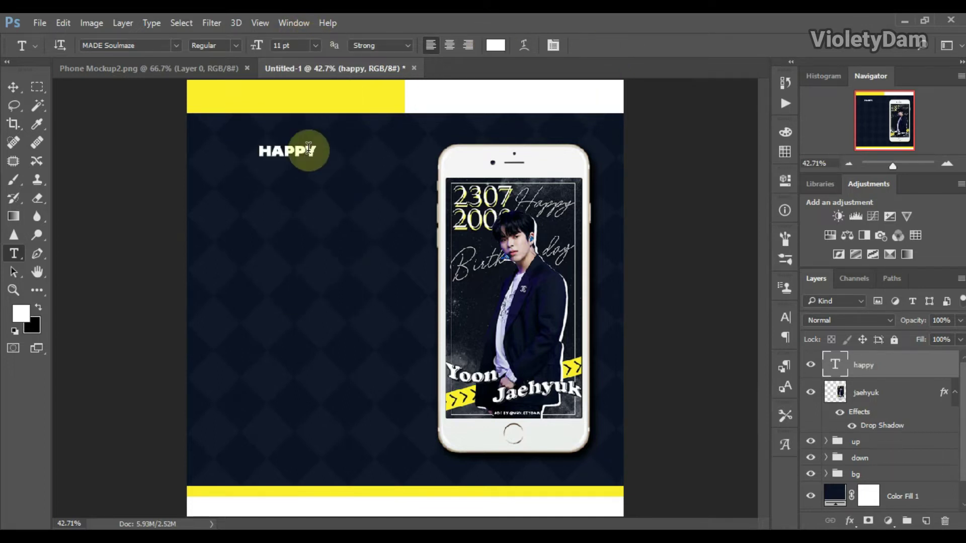
key("v")
left_click_drag(321, 146, 312, 172)
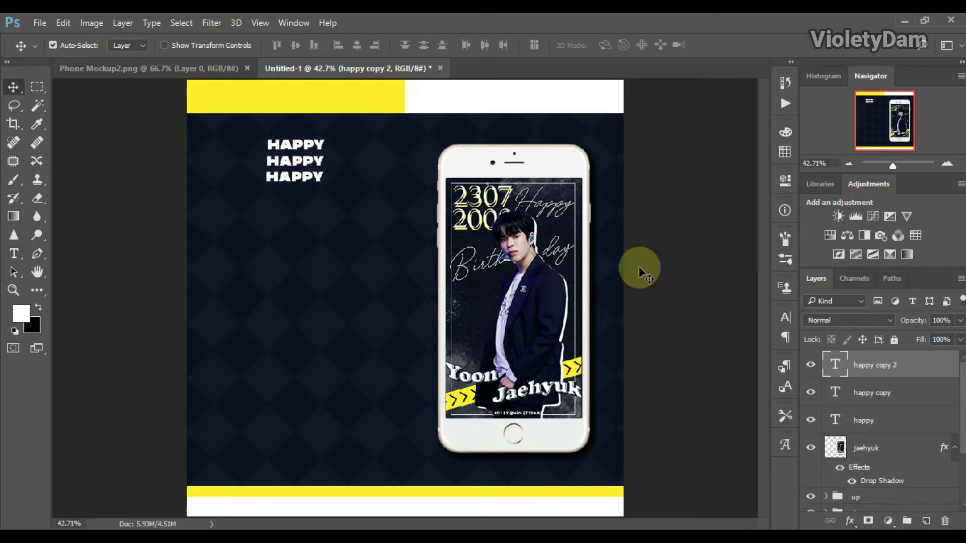
Retype the middle HAPPY copy as Jaehyuk in the Artificial Intelligence script font at 24 pt.
left_click(843, 397)
double_click(835, 392)
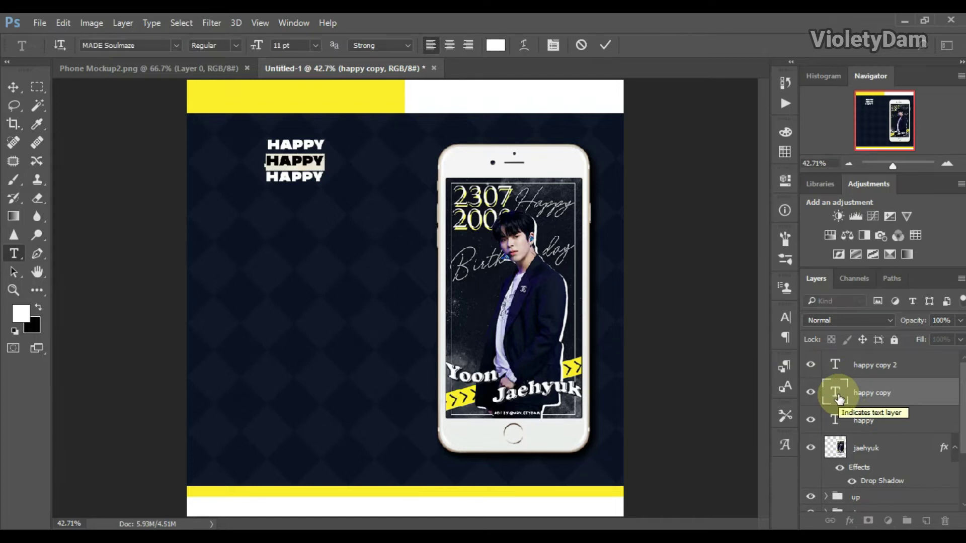
type("JAEHYUK")
key("ctrl+a")
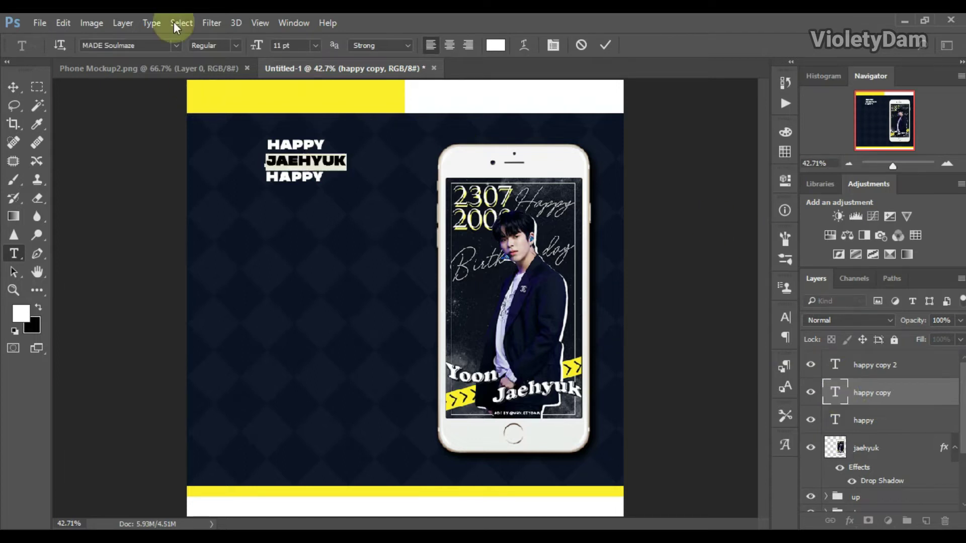
left_click(176, 46)
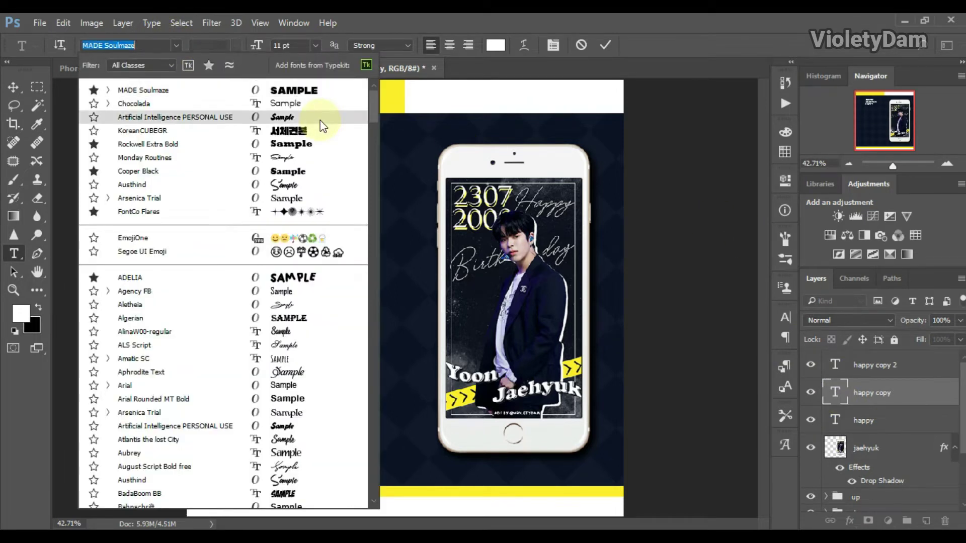
left_click(320, 120)
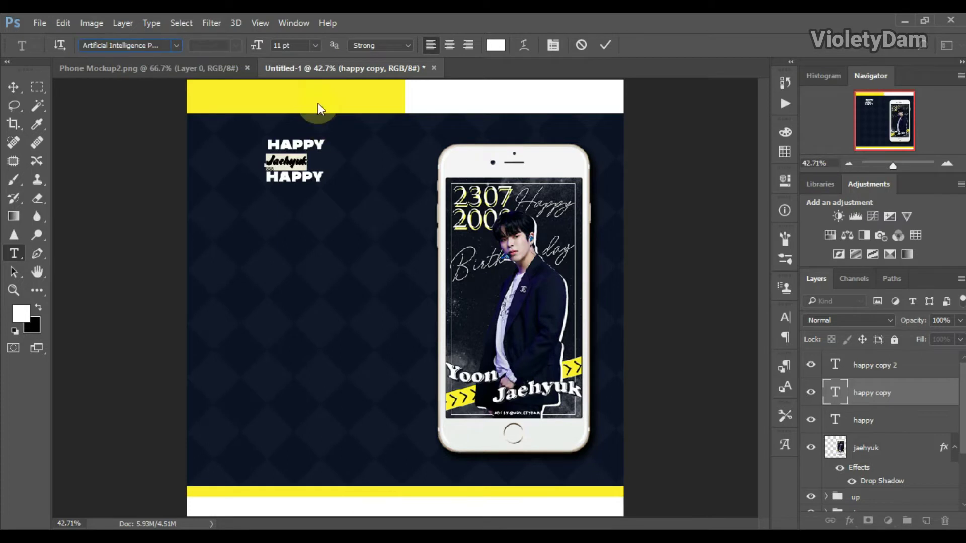
left_click(319, 46)
left_click(306, 204)
left_click(314, 45)
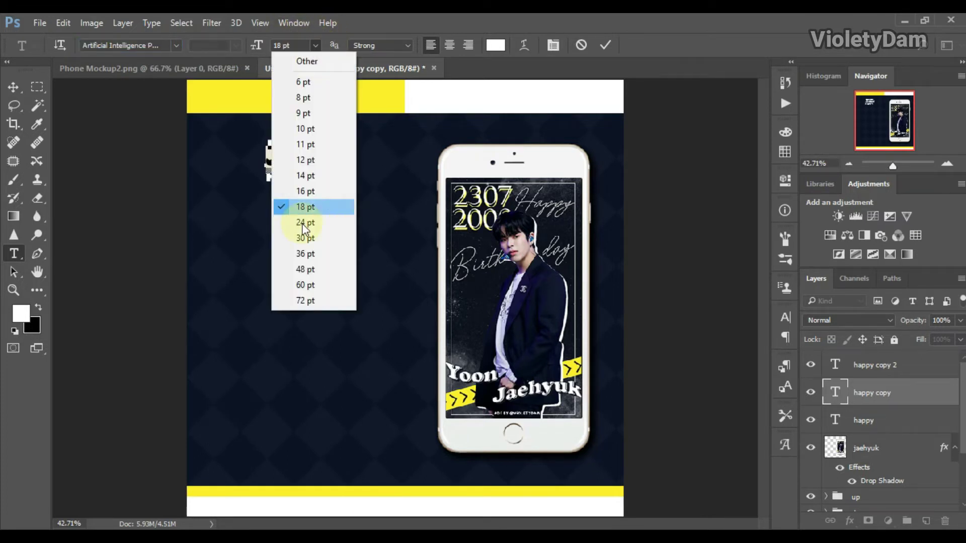
left_click(304, 253)
left_click(315, 46)
left_click(316, 218)
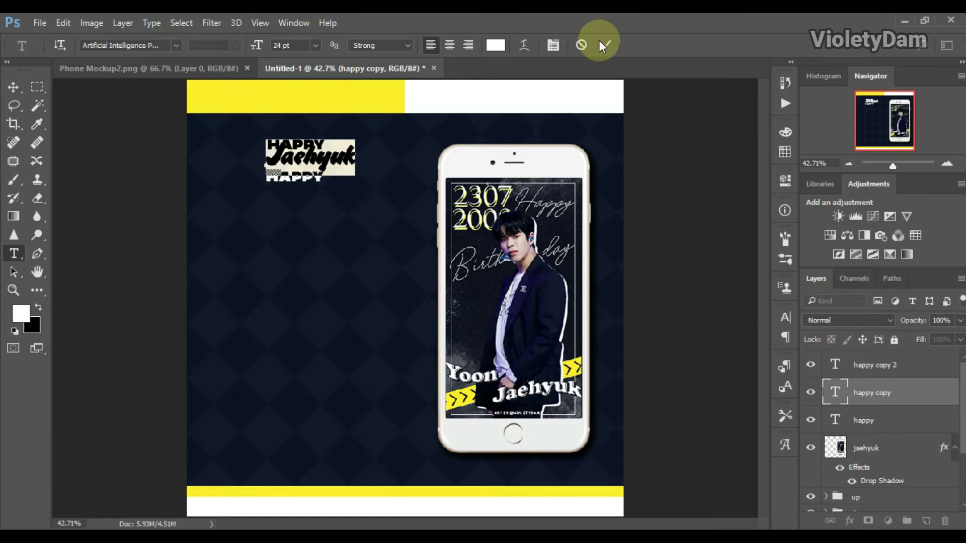
left_click(605, 45)
Shift the lower HAPPY to the right and enlarge Jaehyuk with a free transform.
key("v")
mouse_move(299, 176)
left_mouse_down()
mouse_move(352, 177)
mouse_move(324, 165)
mouse_move(373, 137)
left_mouse_up()
key("ctrl+t")
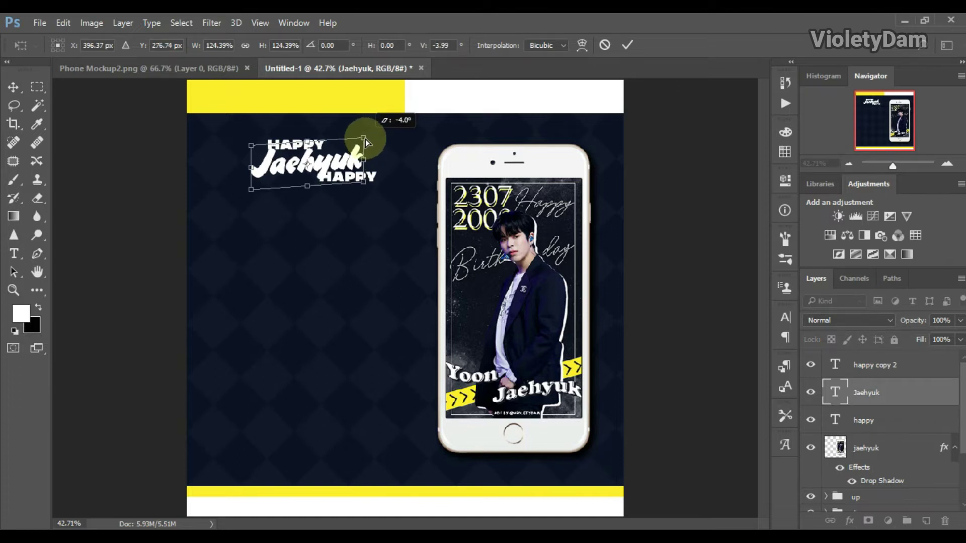
left_click(627, 44)
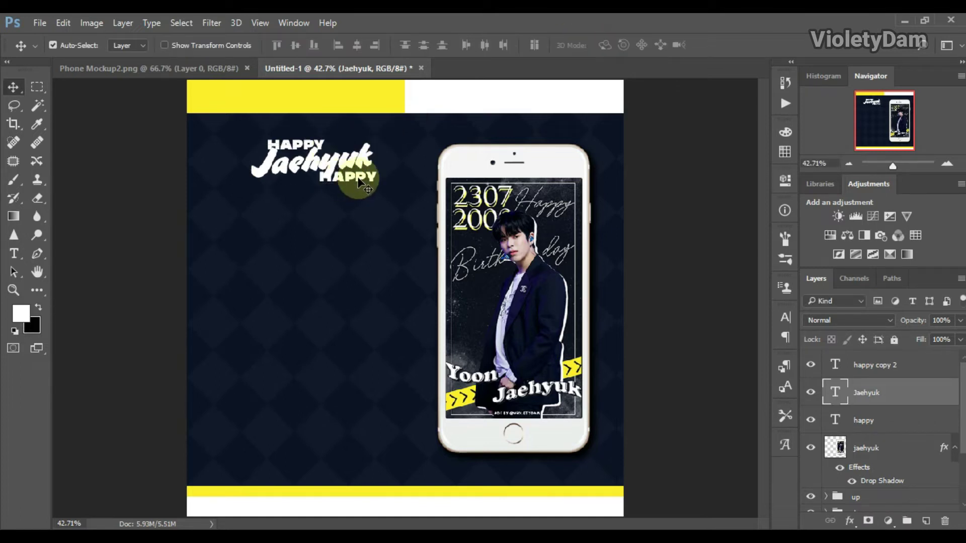
Retype the lower HAPPY as DAY and place it under Jaehyuk, offset right.
left_click(842, 365)
double_click(842, 366)
type("day")
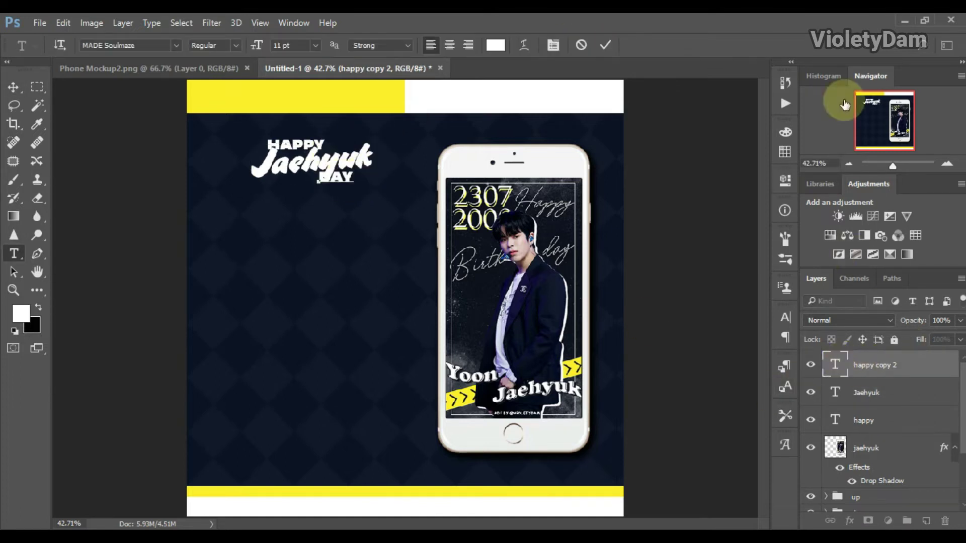
left_click(623, 45)
key("v")
left_click_drag(351, 181, 367, 184)
left_click_drag(327, 154, 324, 150)
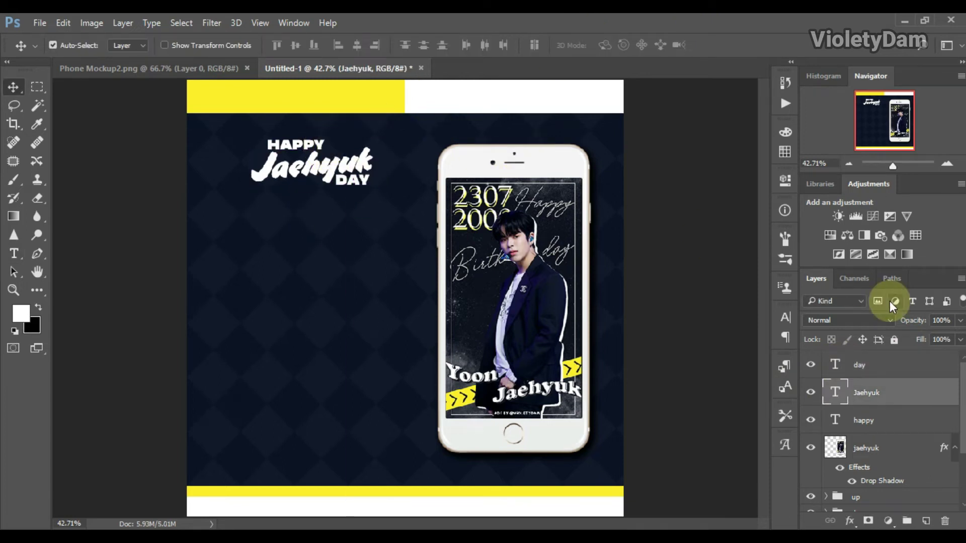
Group the HAPPY and DAY layers and name the group happy&day.
left_click(862, 418)
left_click_drag(859, 398, 861, 417)
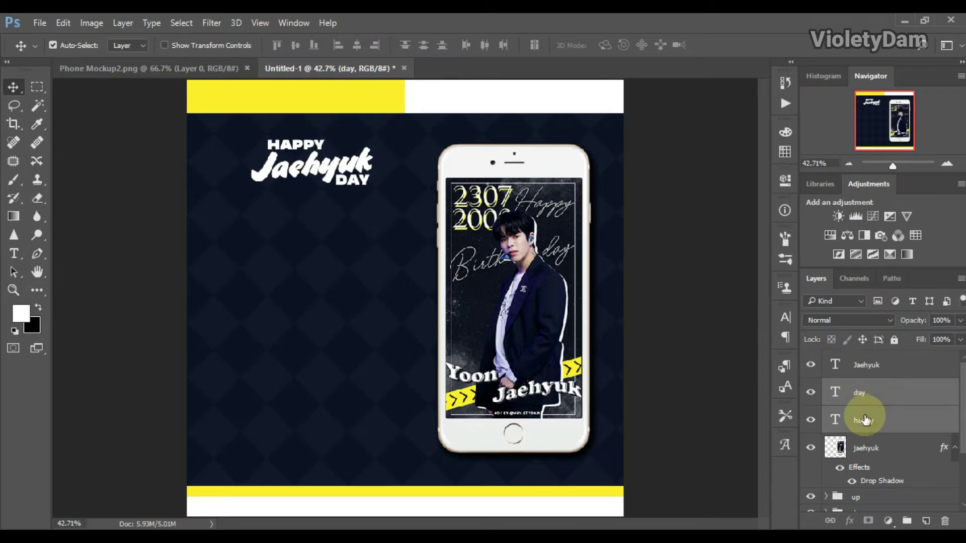
left_click(907, 521)
type("appy&day")
key("Return")
Give the happy&day group an outer glow and a thin dark navy stroke.
left_click(850, 521)
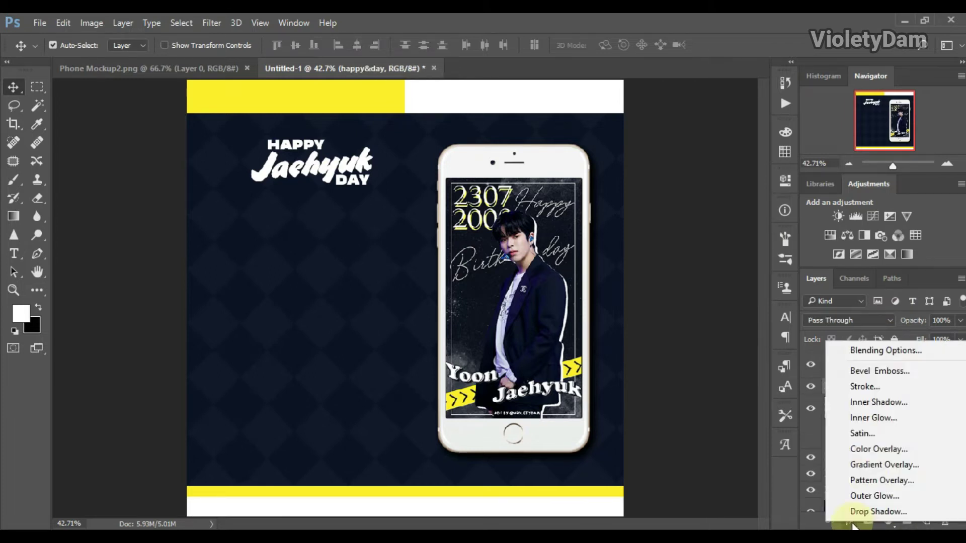
left_click(865, 509)
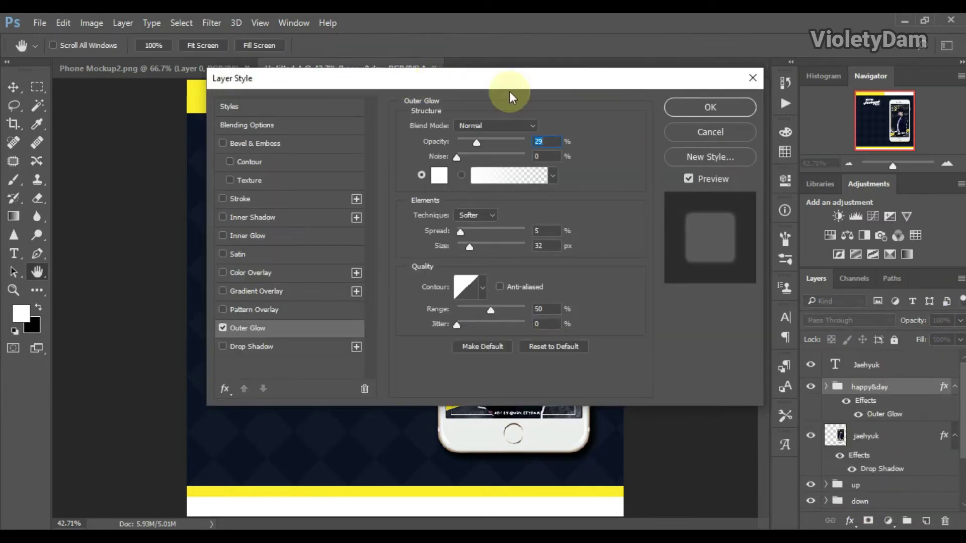
left_click_drag(509, 92, 714, 111)
left_click(537, 227)
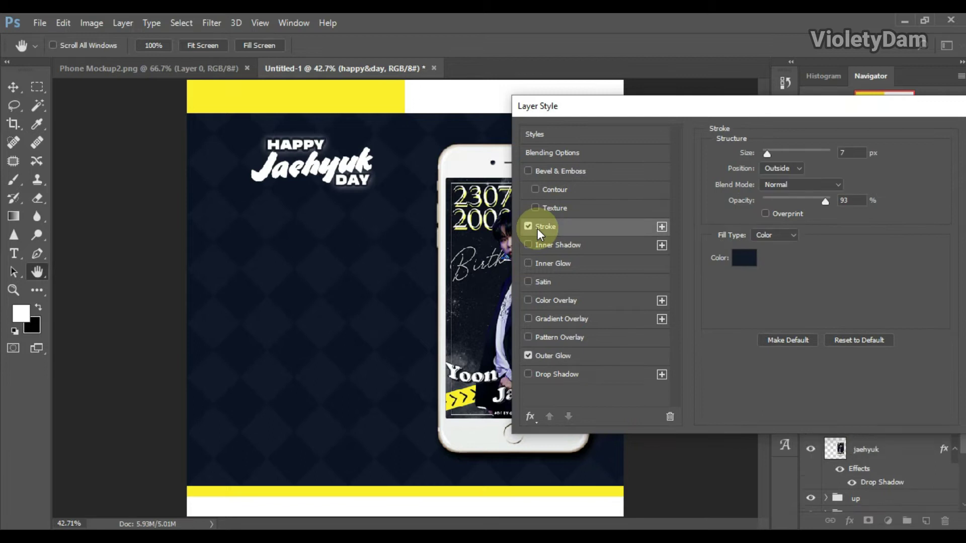
left_click_drag(770, 153, 765, 155)
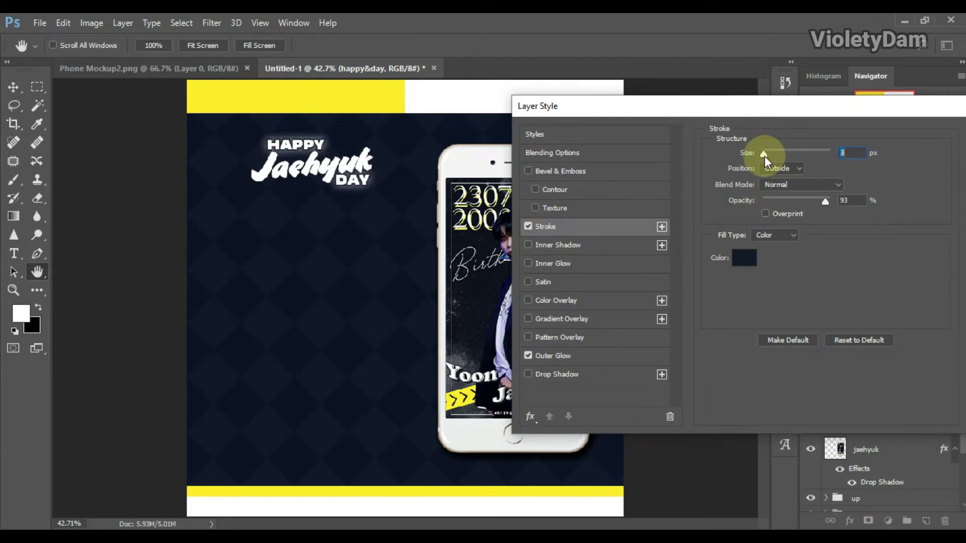
left_click(740, 256)
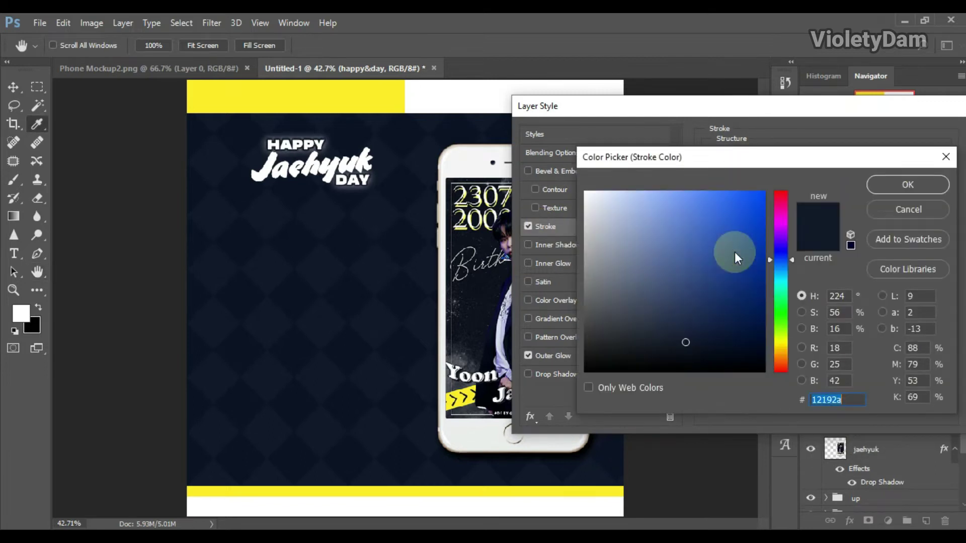
left_click(683, 335)
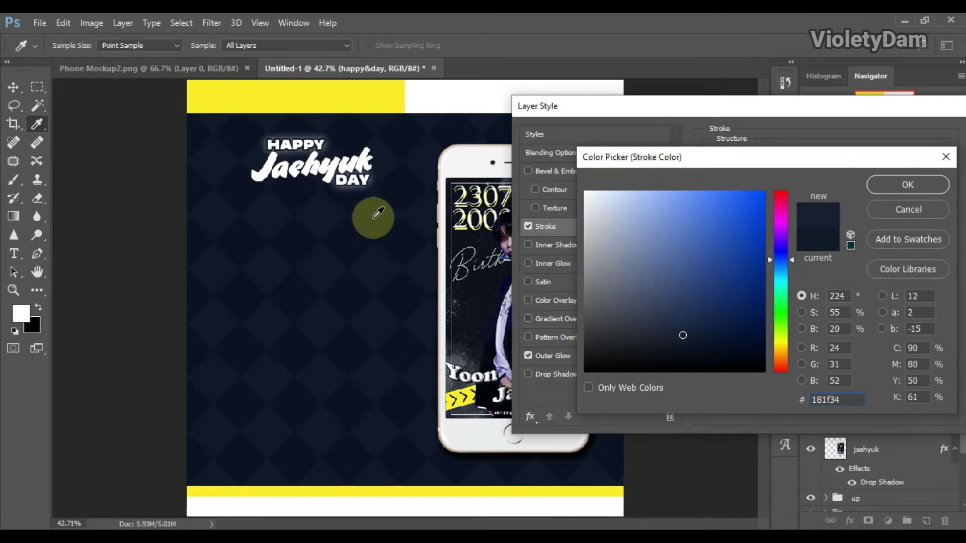
left_click(886, 184)
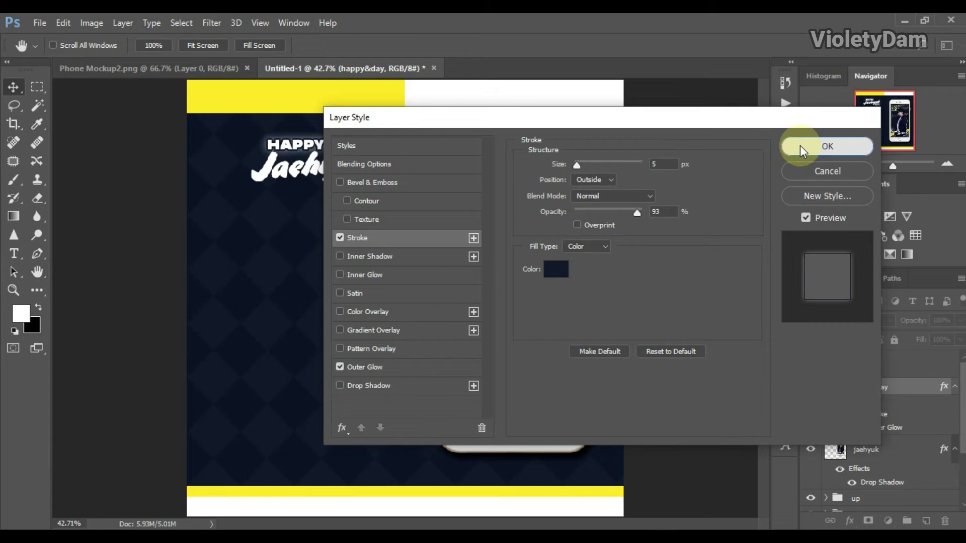
left_click(800, 146)
left_click(861, 371)
left_click(849, 521)
Add a Gradient Overlay to Jaehyuk with a dark navy left stop and midpoint at 60%.
left_click(871, 463)
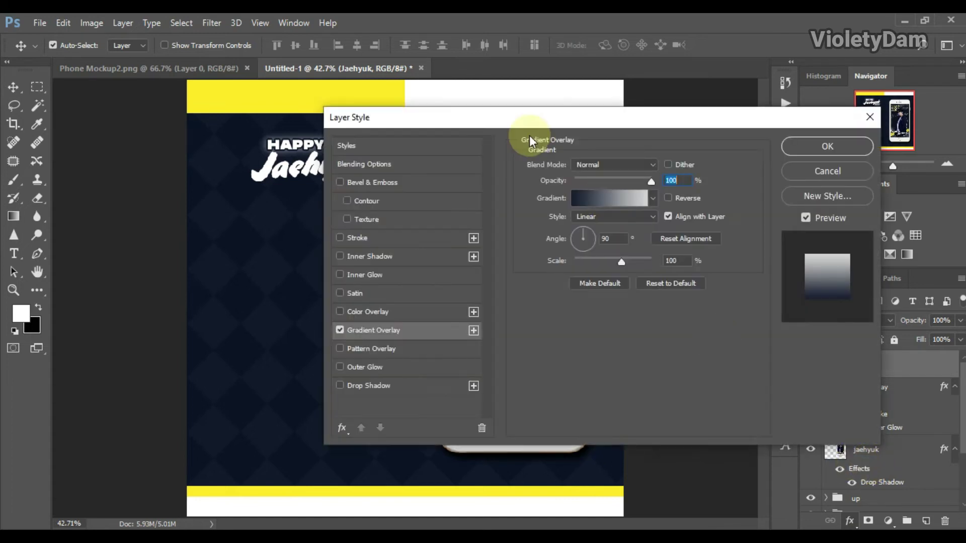
left_click_drag(469, 116, 640, 111)
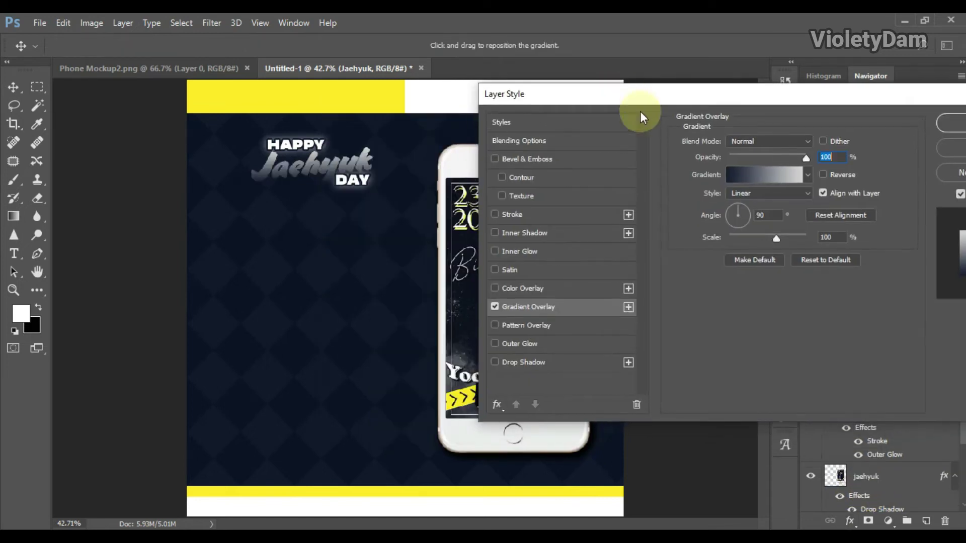
left_click(763, 176)
left_click(585, 290)
left_click(786, 149)
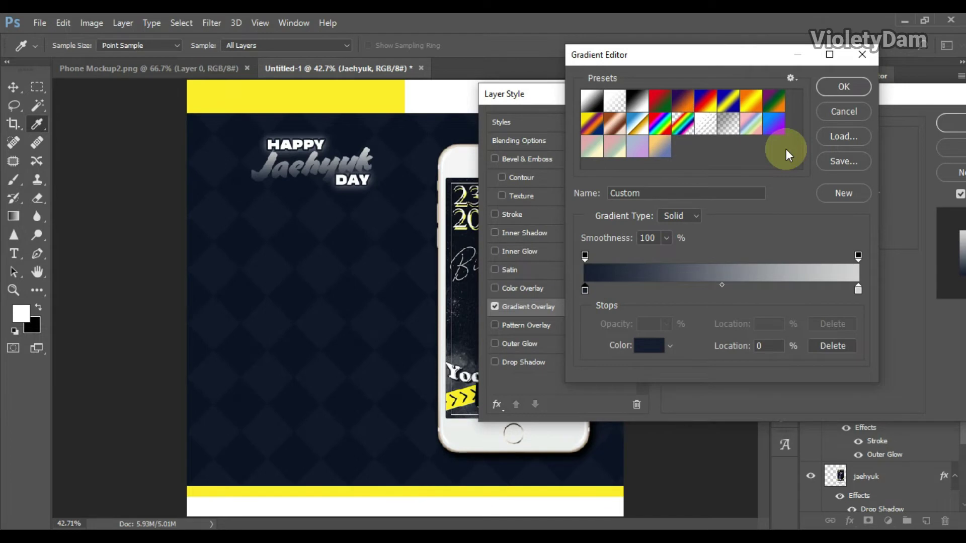
left_click(642, 343)
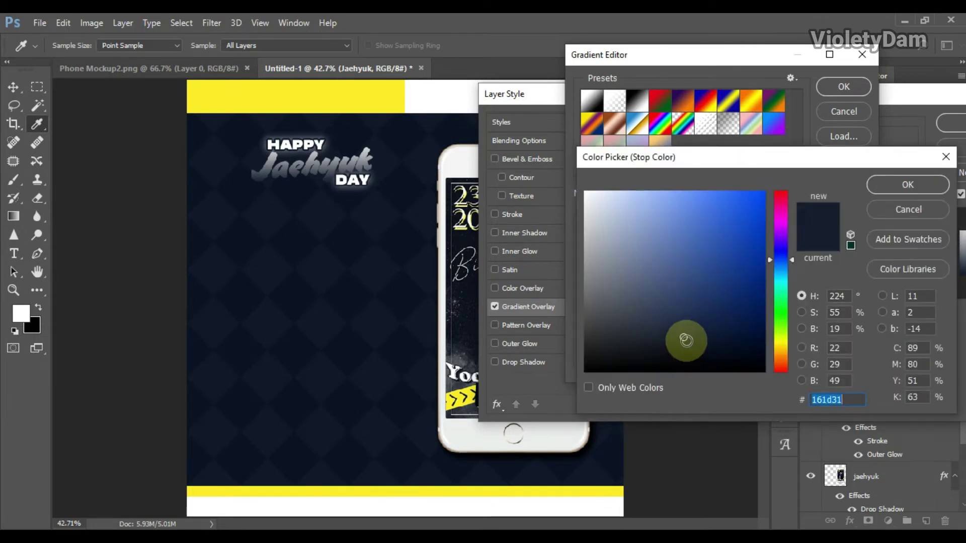
left_click(896, 186)
left_click(724, 286)
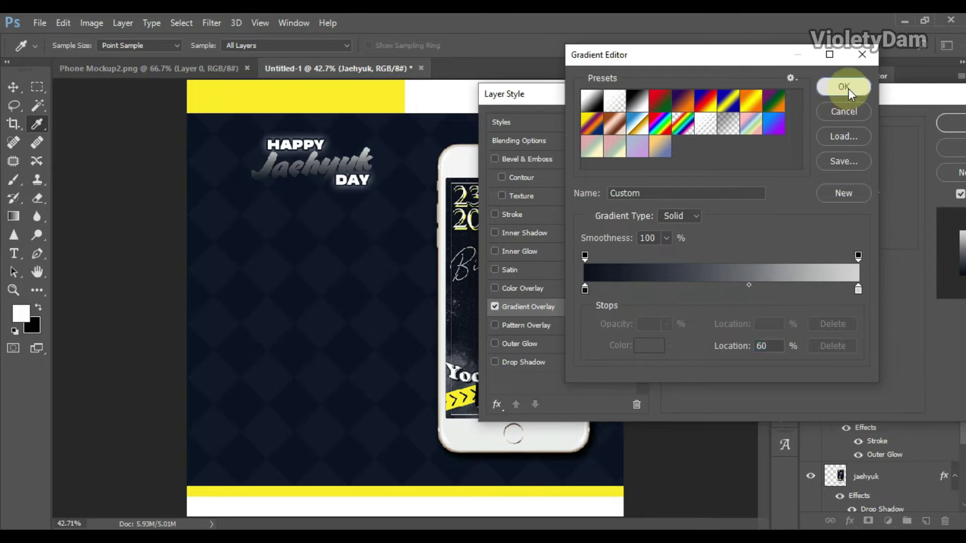
left_click(845, 88)
Give Jaehyuk a thicker white stroke and a soft outer glow.
left_click(519, 218)
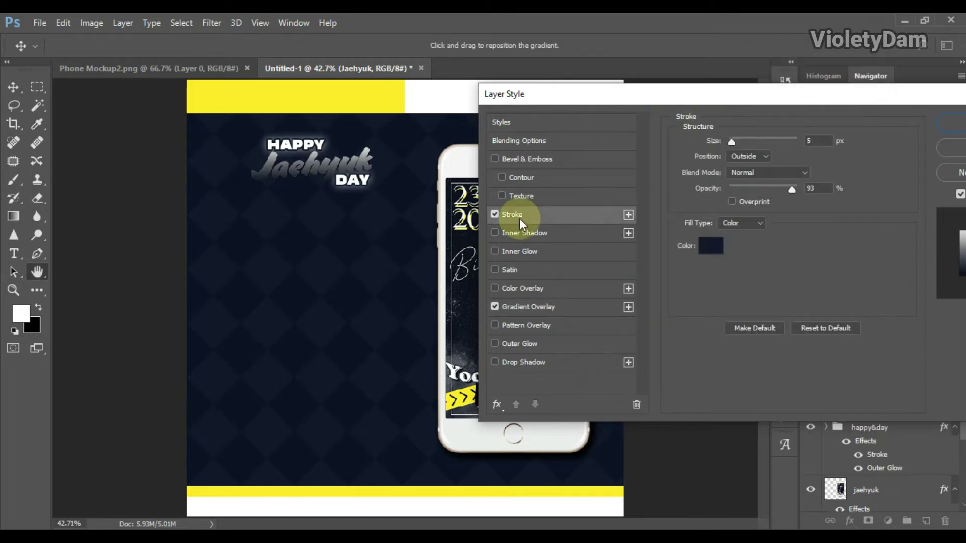
left_click(709, 247)
left_click_drag(601, 198, 573, 170)
left_click(875, 179)
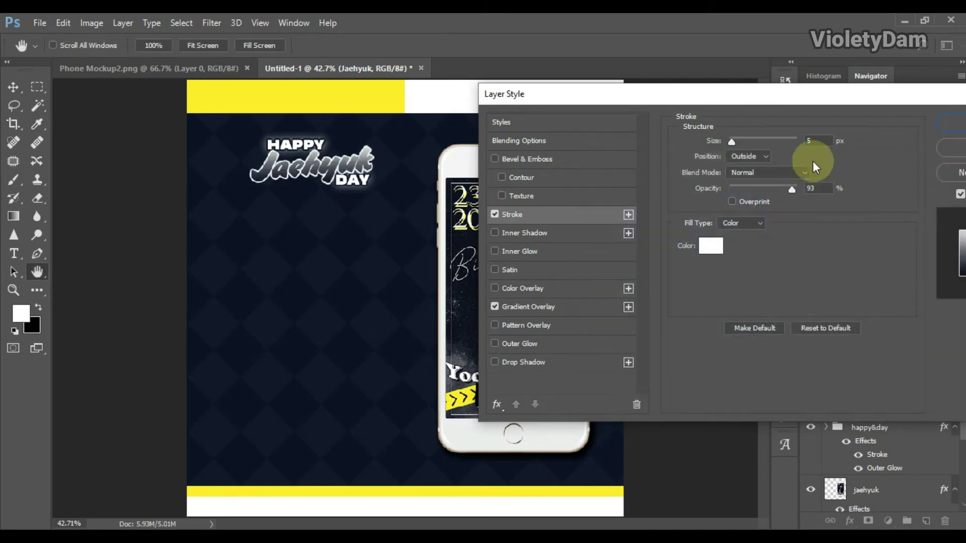
left_click_drag(741, 143, 736, 143)
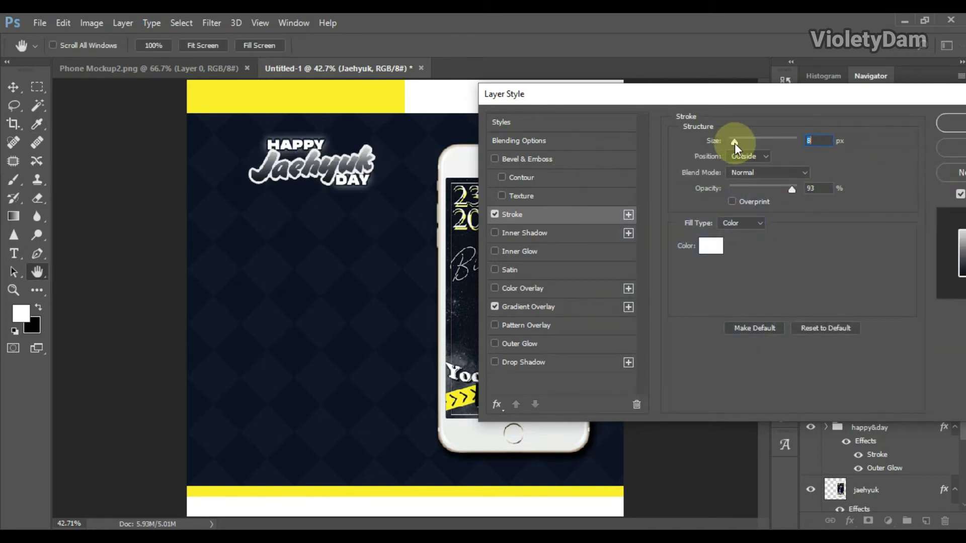
left_click(495, 344)
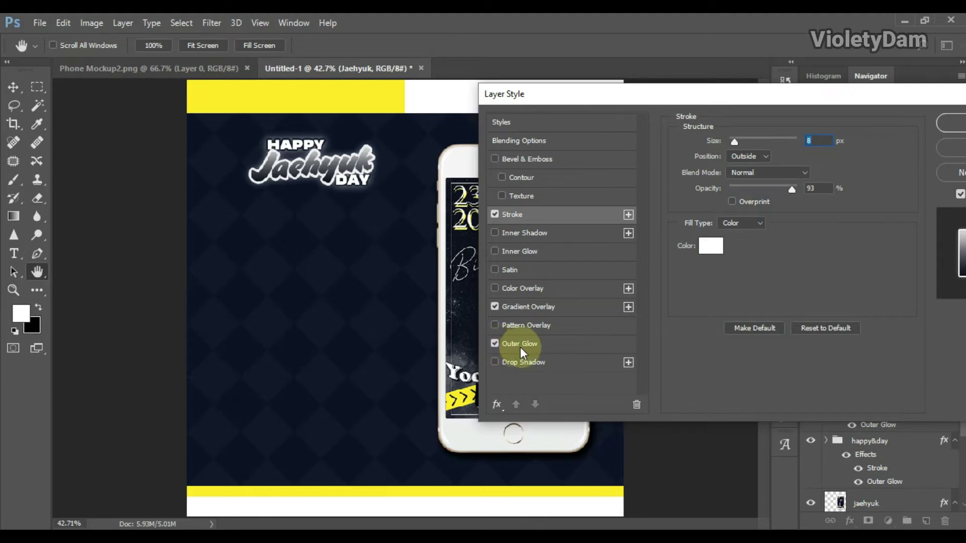
left_click(523, 347)
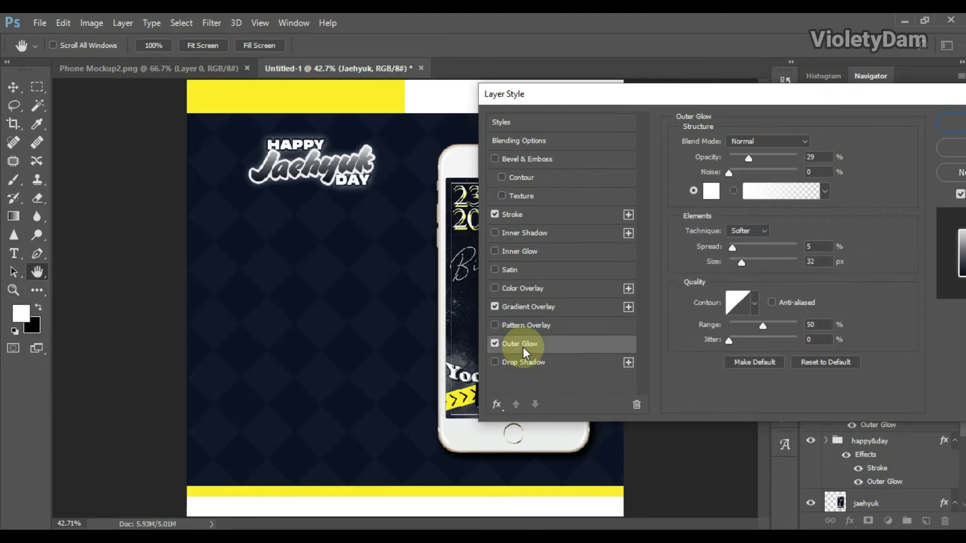
Recolour the gradient overlay's left stop to a lighter muted navy and shift its midpoint left.
left_click(538, 303)
left_click(760, 174)
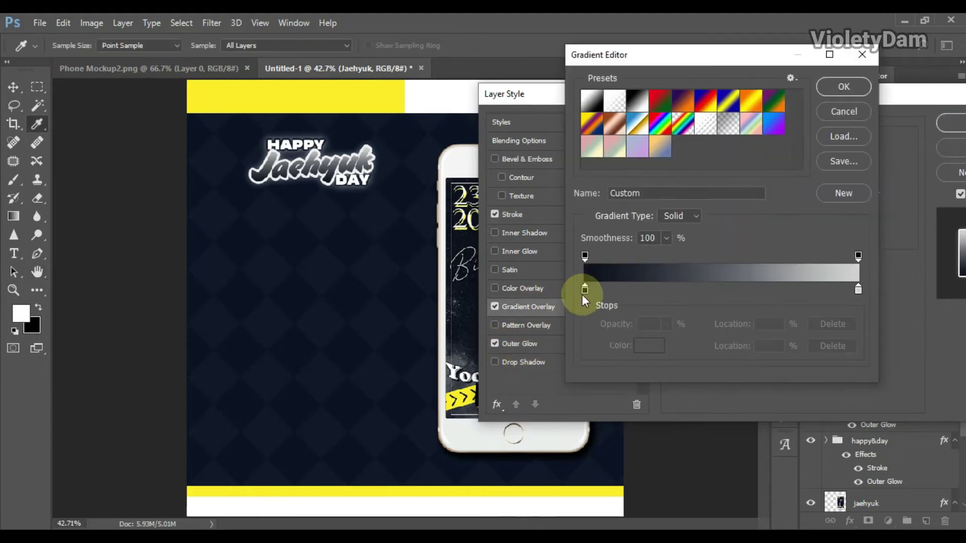
left_click(585, 290)
left_click_drag(749, 285, 712, 301)
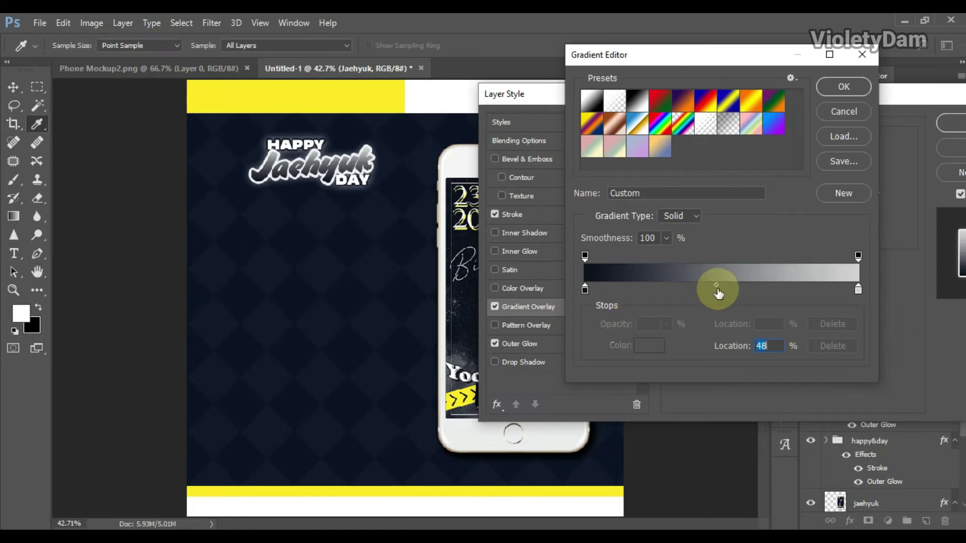
left_click(585, 289)
left_click(644, 345)
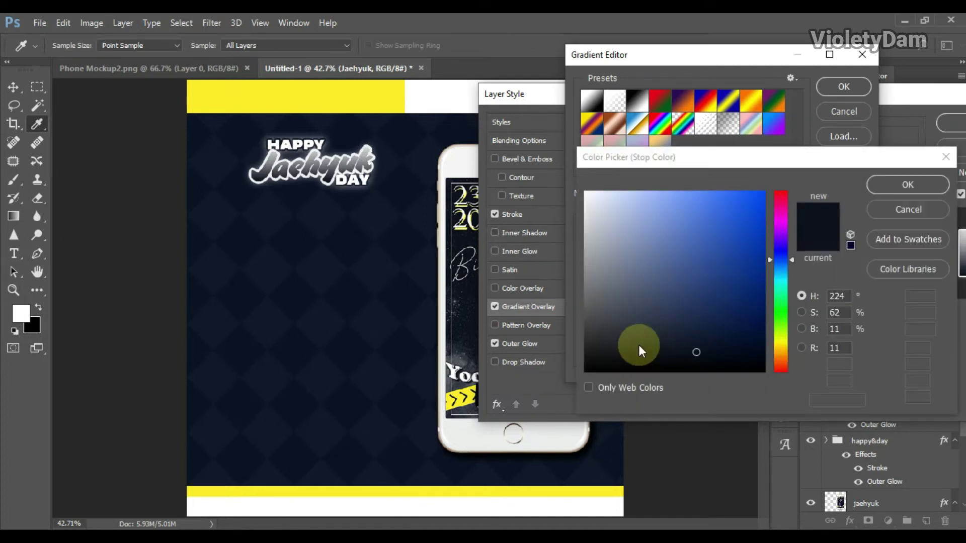
left_click(696, 339)
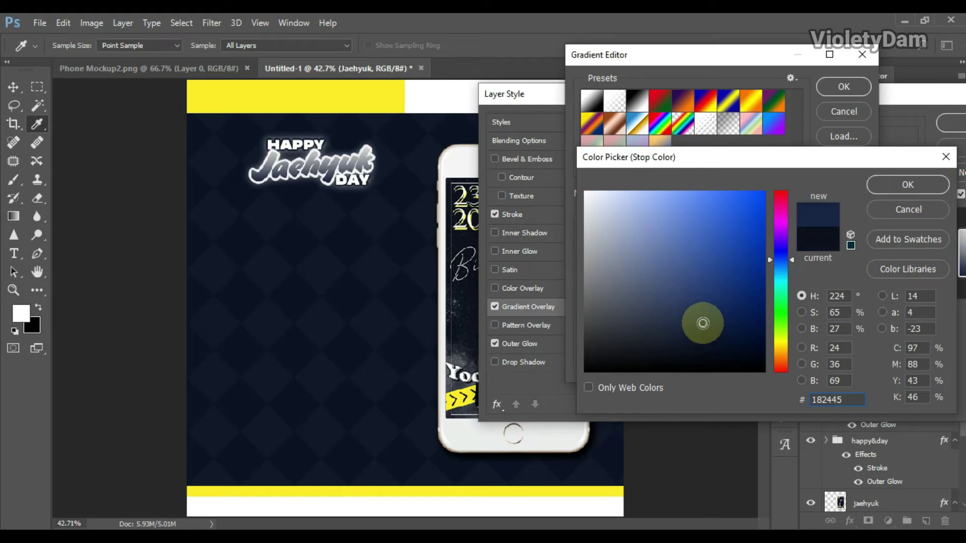
left_click_drag(302, 254, 377, 258)
left_click_drag(690, 341, 680, 328)
left_click(916, 186)
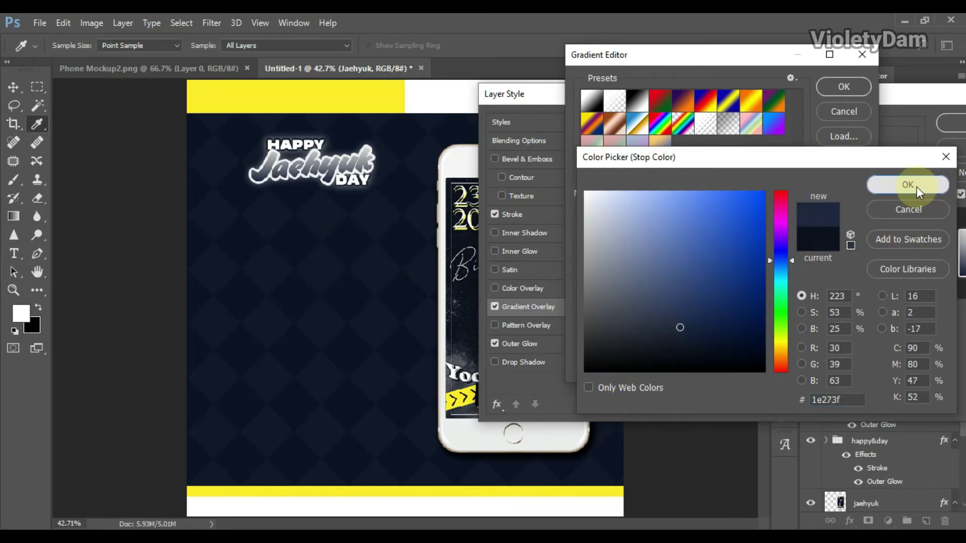
left_click(843, 86)
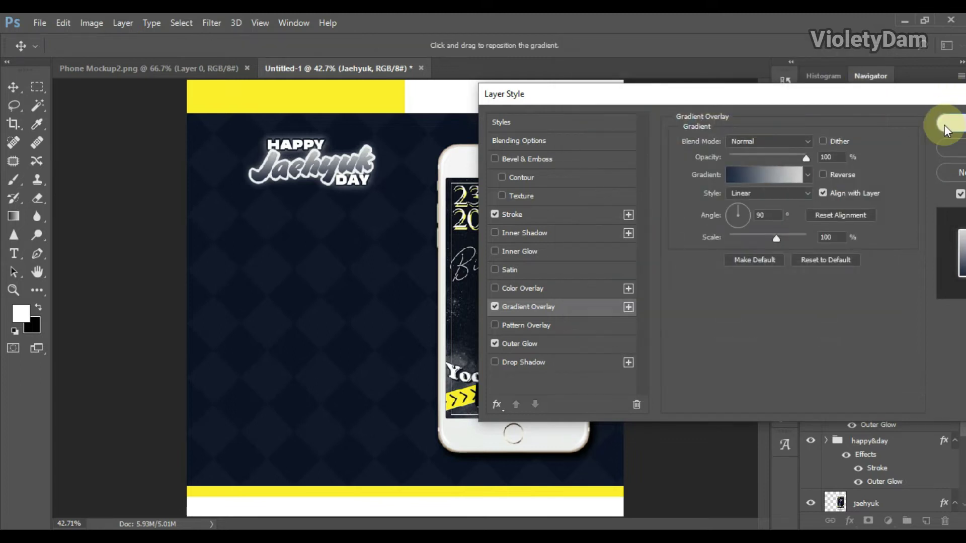
left_click(944, 125)
Move the Jaehyuk layer below the happy&day group, nudge HAPPY and DAY, and tilt DAY.
left_click_drag(865, 366, 859, 488)
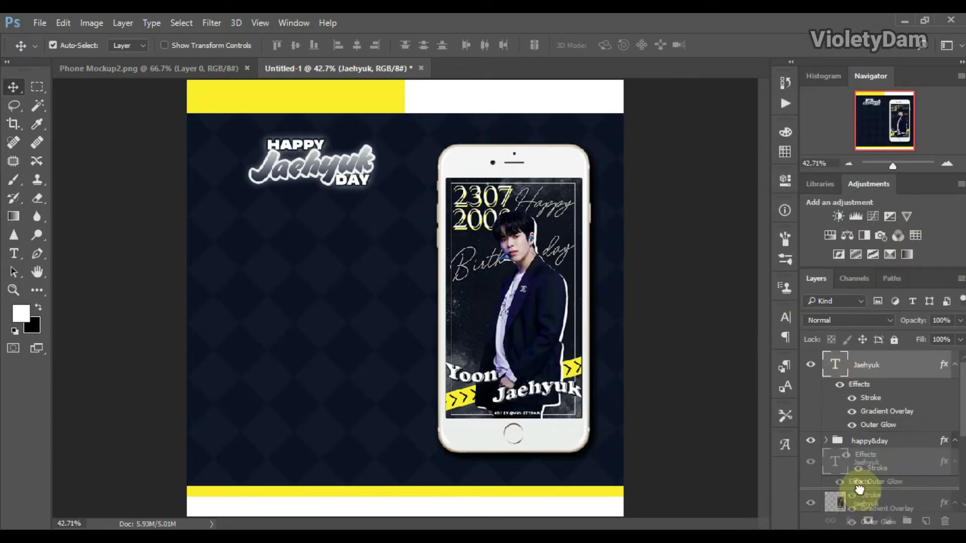
left_click_drag(295, 149, 283, 145)
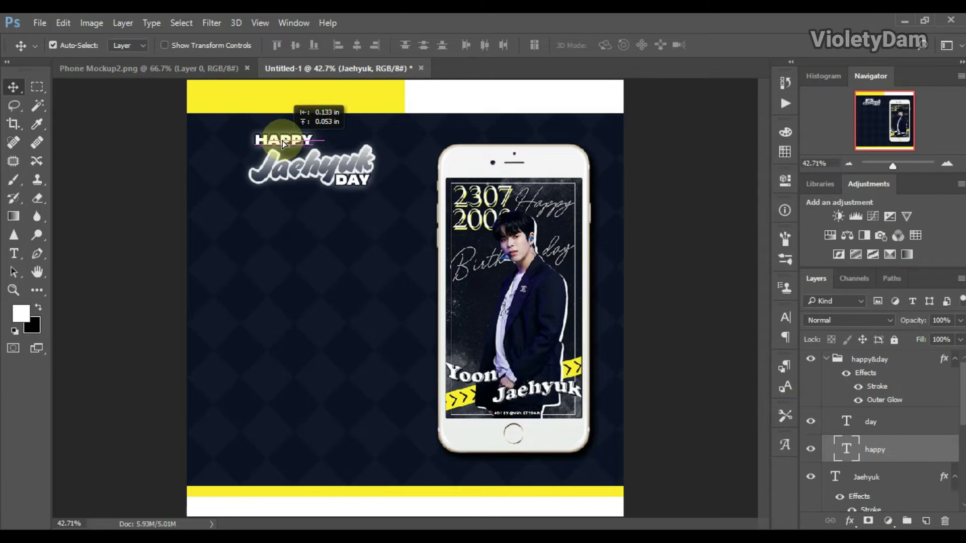
left_click_drag(363, 181, 364, 185)
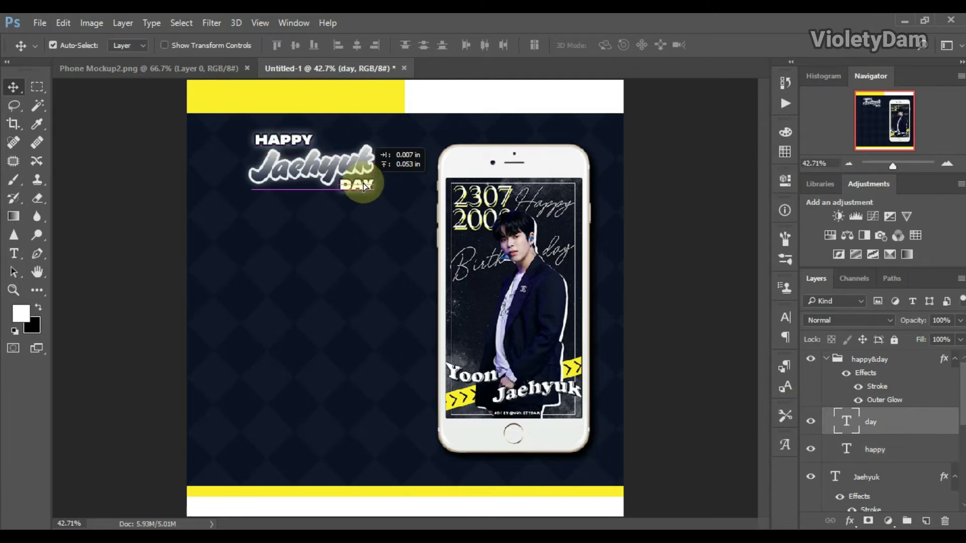
key("ctrl+t")
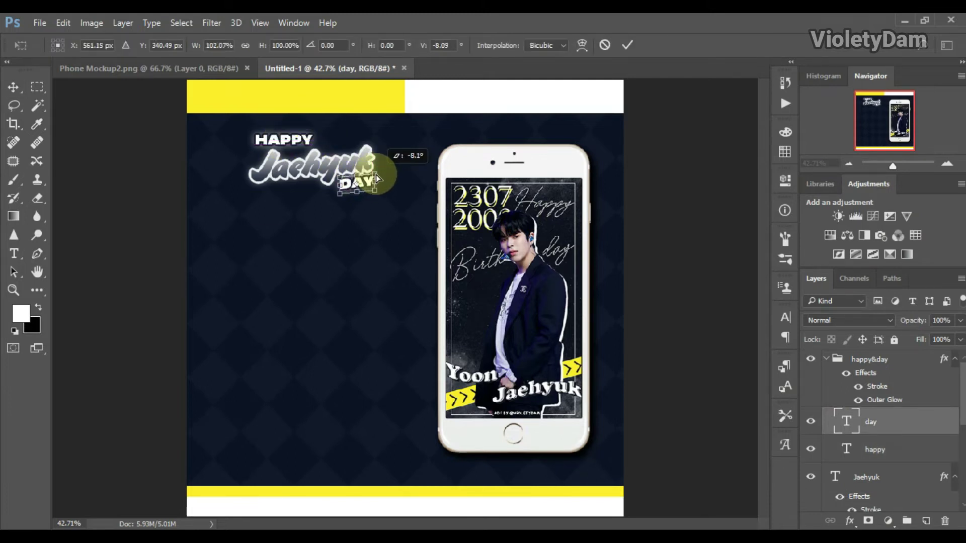
left_click(627, 45)
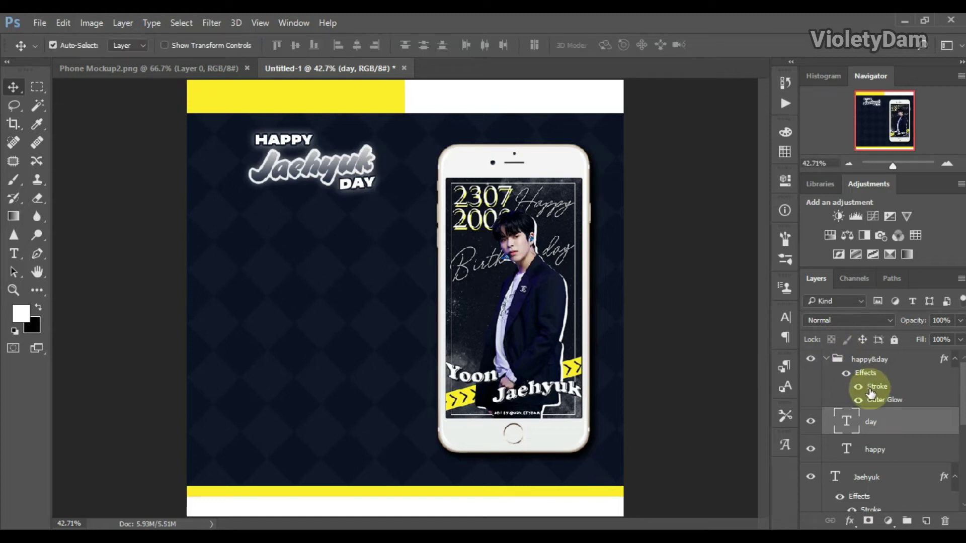
Tilt HAPPY slightly and warp it into a gentle Arc over Jaehyuk.
left_click(862, 449)
key("ctrl+t")
mouse_move(316, 144)
left_mouse_down()
mouse_move(338, 144)
mouse_move(340, 133)
left_mouse_up()
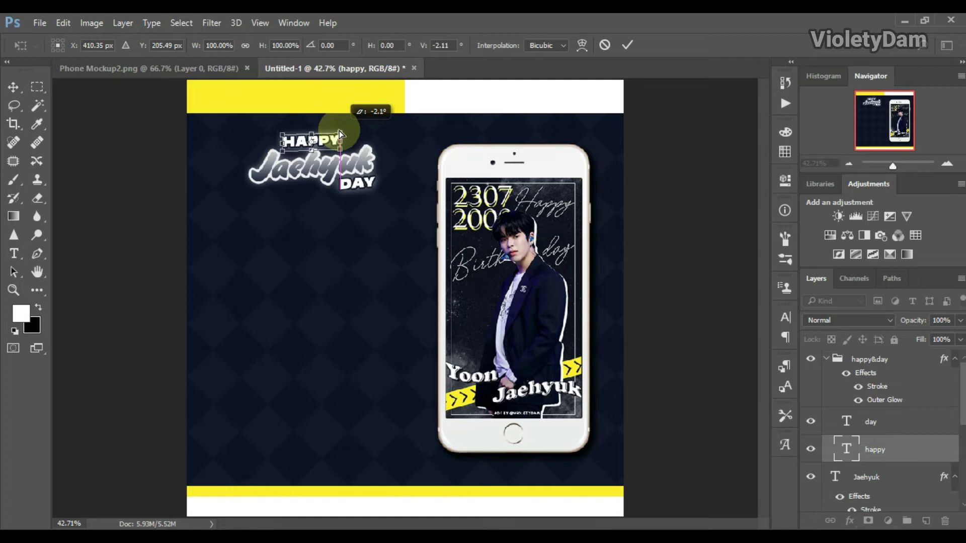
left_click(582, 44)
left_click(170, 45)
left_click(128, 101)
mouse_move(312, 121)
left_mouse_down()
mouse_move(312, 132)
mouse_move(348, 143)
left_mouse_up()
left_click(582, 45)
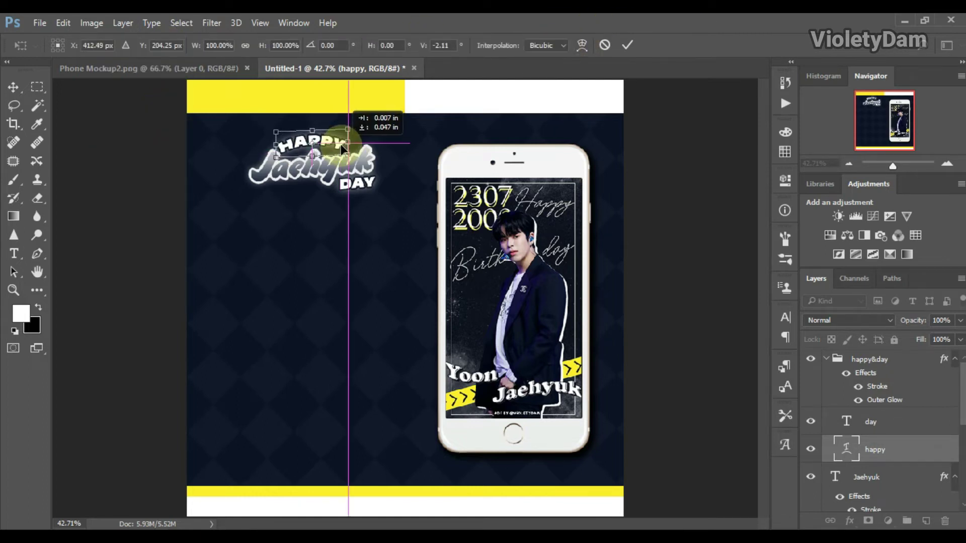
left_click(634, 45)
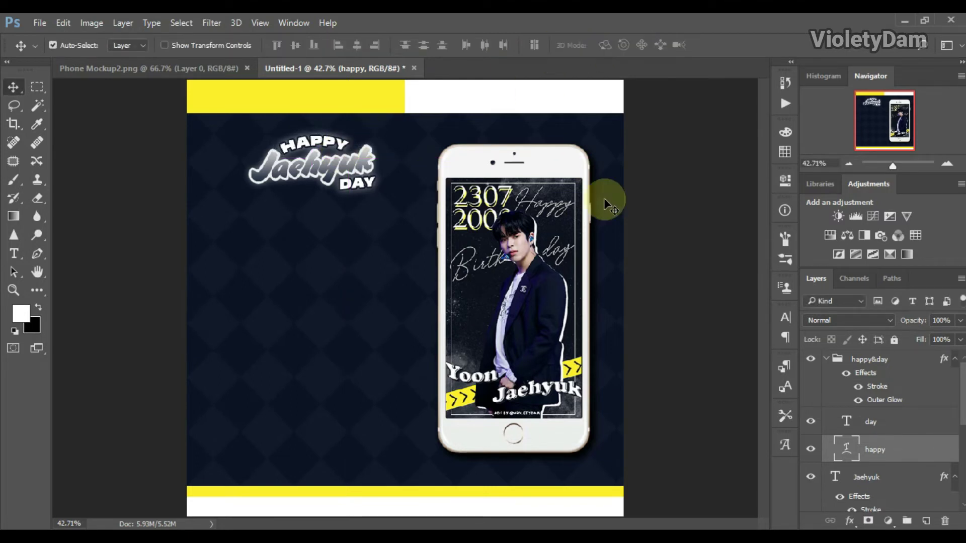
Draw a wide unfilled ellipse with a white outline across the phone, above the up group.
right_click(40, 289)
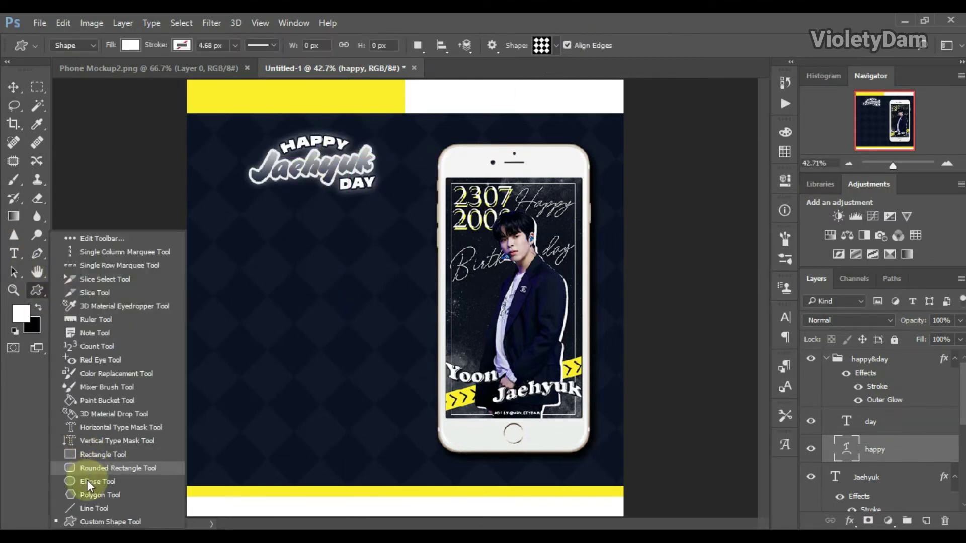
left_click(87, 480)
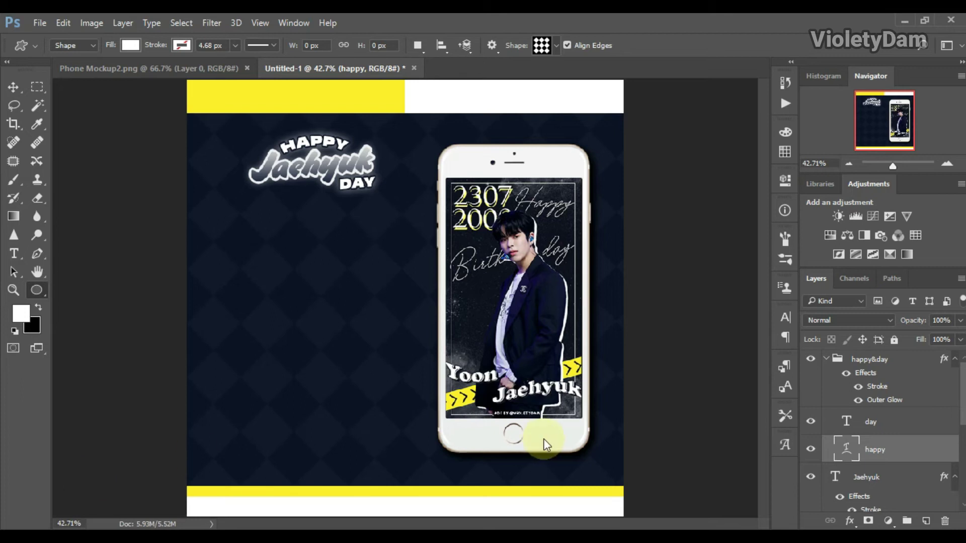
left_click(826, 359)
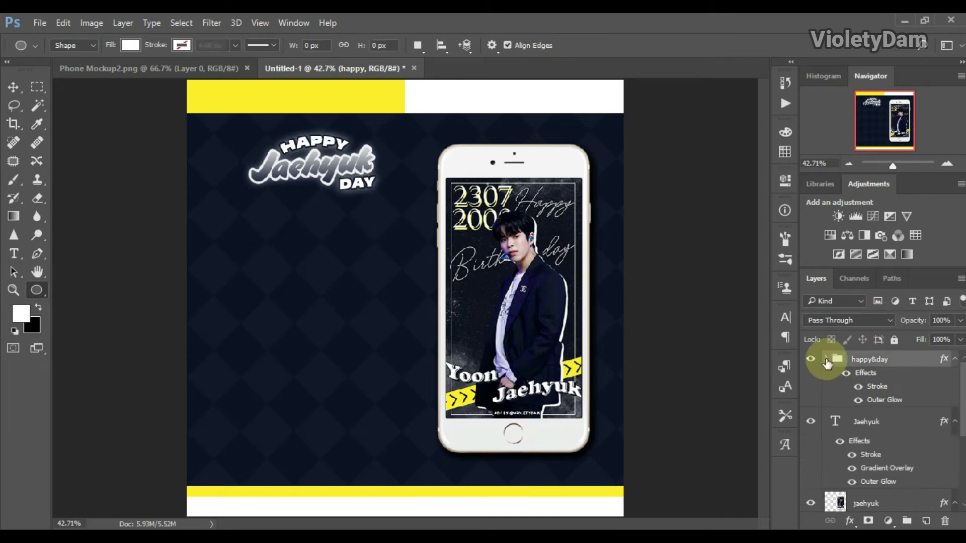
scroll(955, 473, "down", 3)
left_click(865, 446)
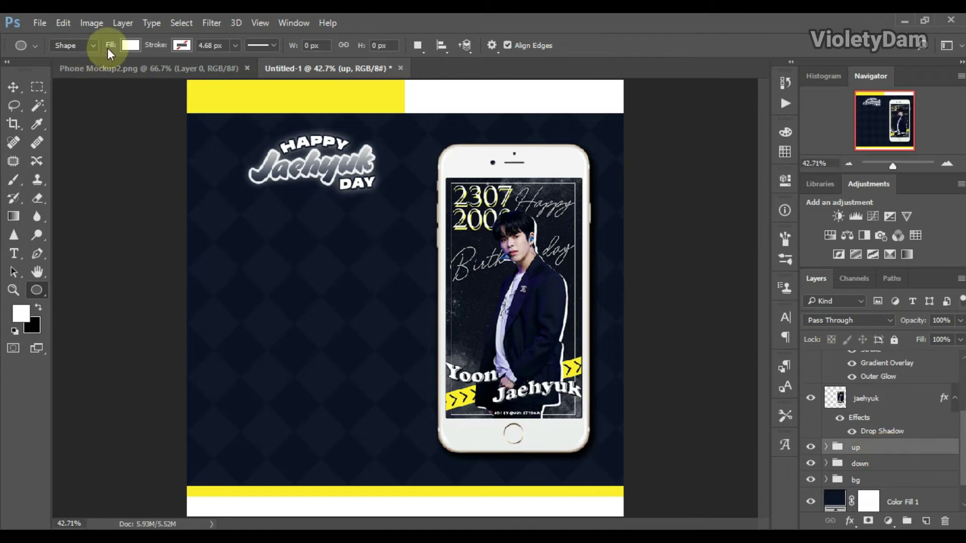
left_click(130, 45)
left_click(70, 73)
left_click(181, 45)
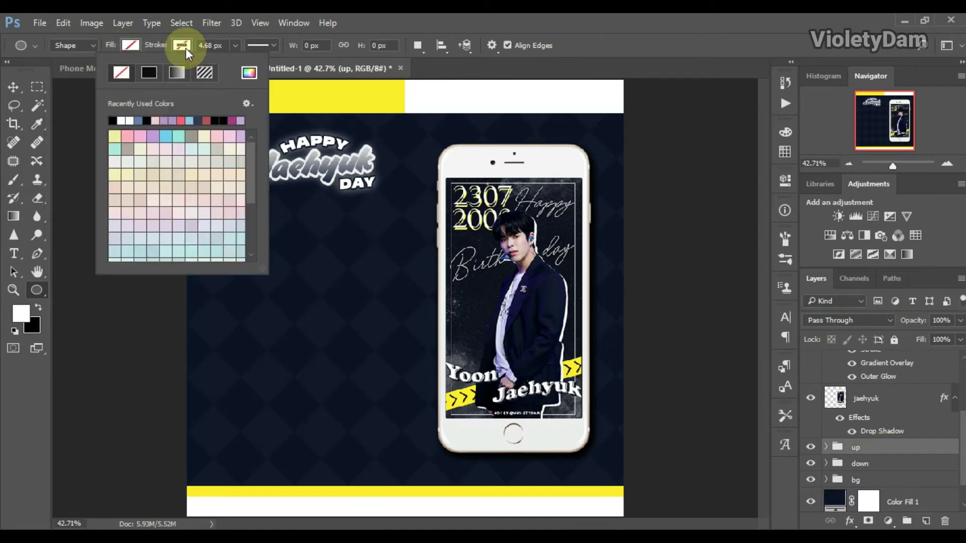
left_click(120, 121)
left_click(313, 135)
left_click_drag(410, 186, 617, 232)
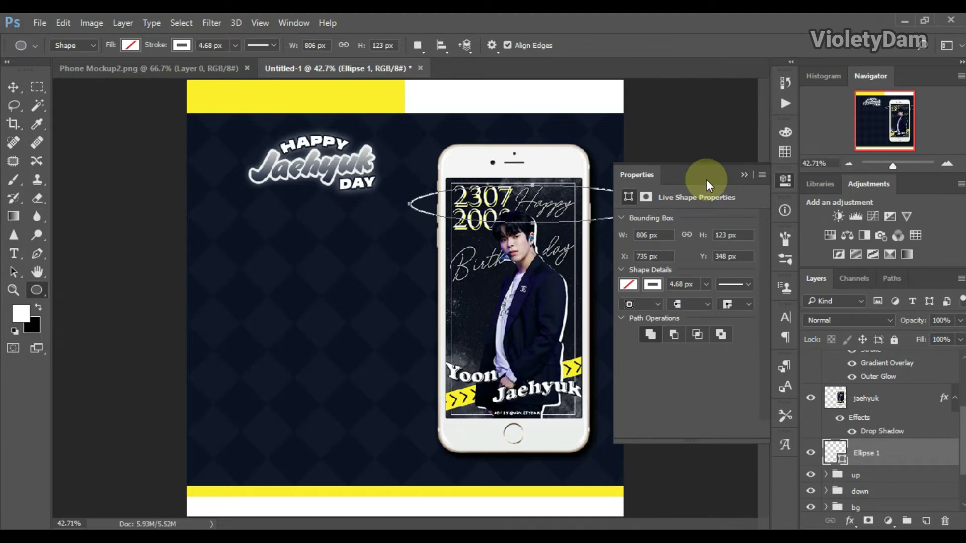
left_click(744, 174)
Tilt and stretch the ellipse, duplicate it offset, and group both at 66% opacity.
key("ctrl+t")
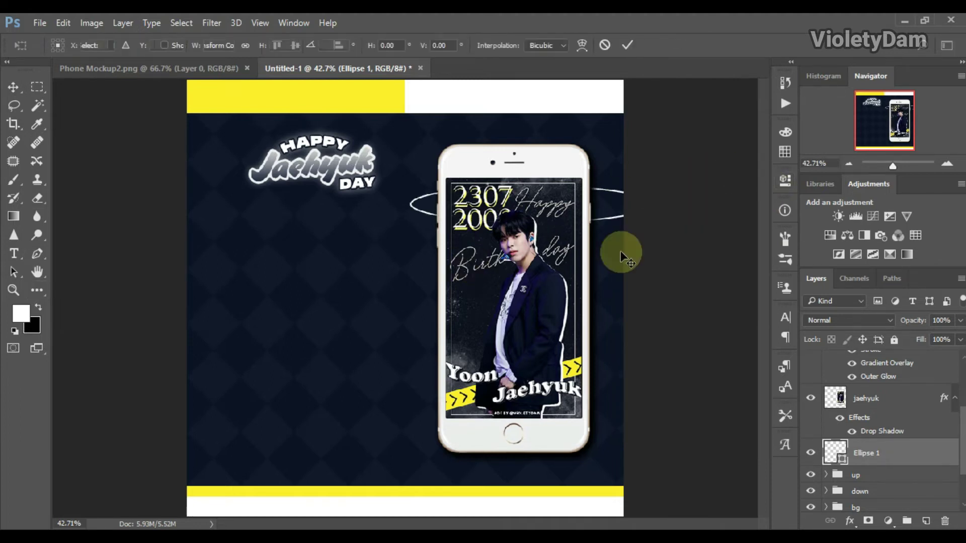
mouse_move(644, 254)
left_mouse_down()
mouse_move(650, 179)
mouse_move(653, 194)
left_mouse_up()
left_click_drag(590, 229, 593, 241)
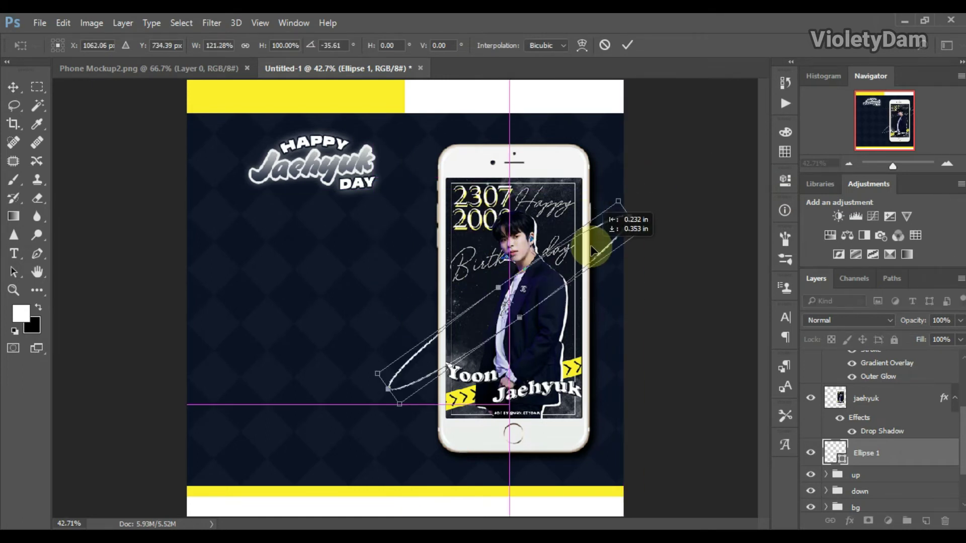
left_click(627, 45)
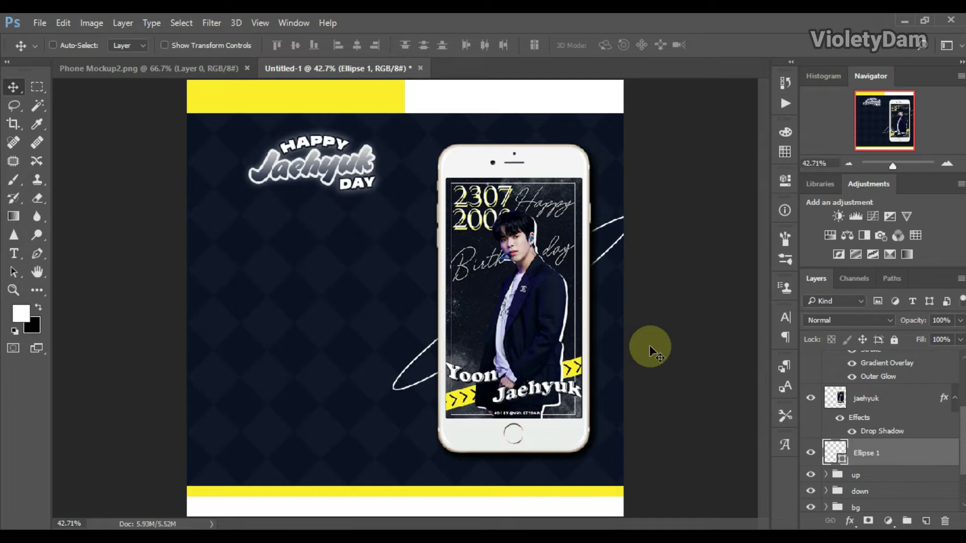
left_click_drag(650, 345, 591, 284)
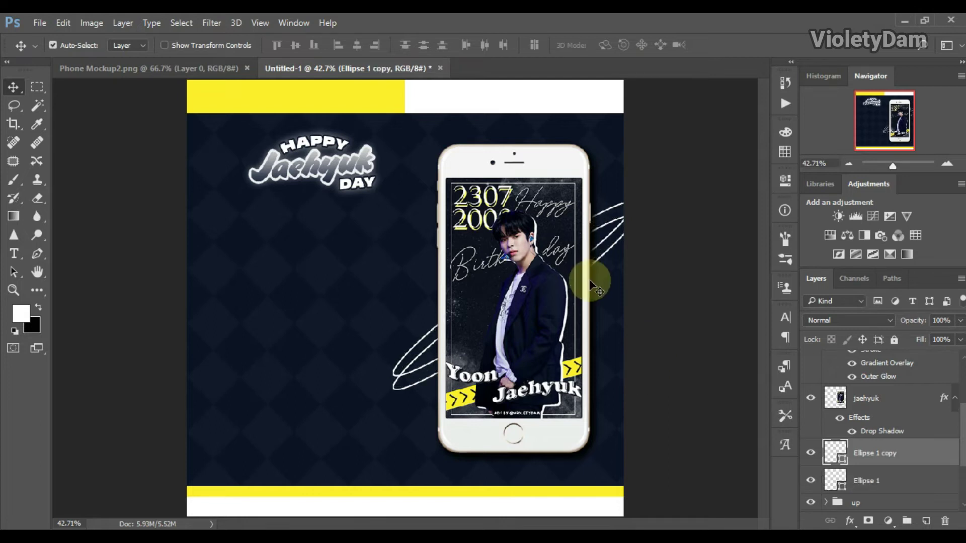
left_click(864, 480, "shift")
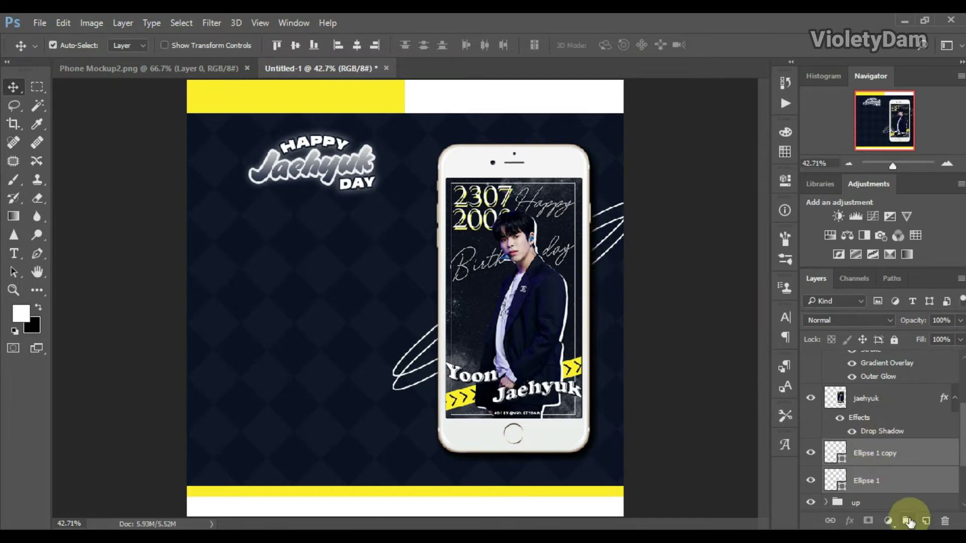
left_click(907, 521)
left_click_drag(913, 320, 889, 328)
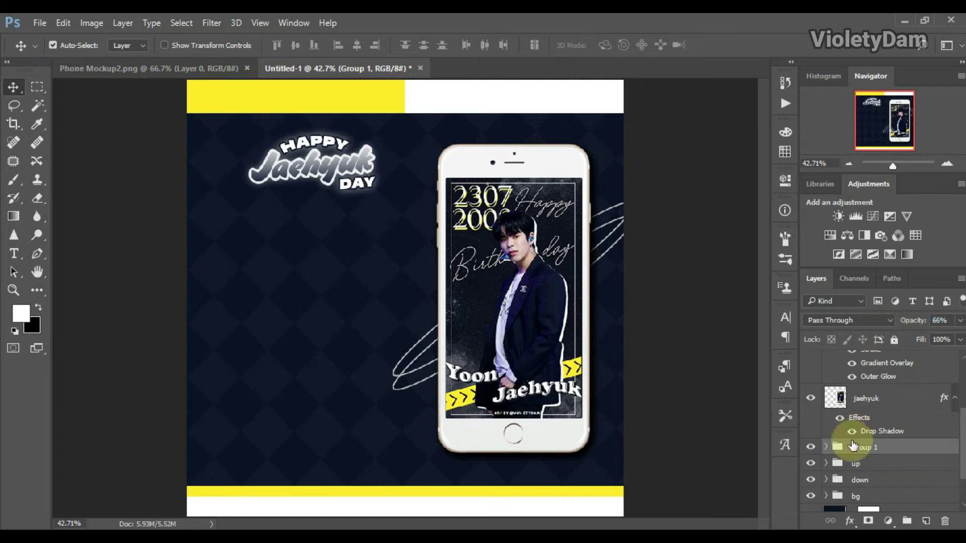
Name the ellipse group 'ellips' and place a phone copy tilted about 15° at lower left.
type("ips")
left_click(885, 398)
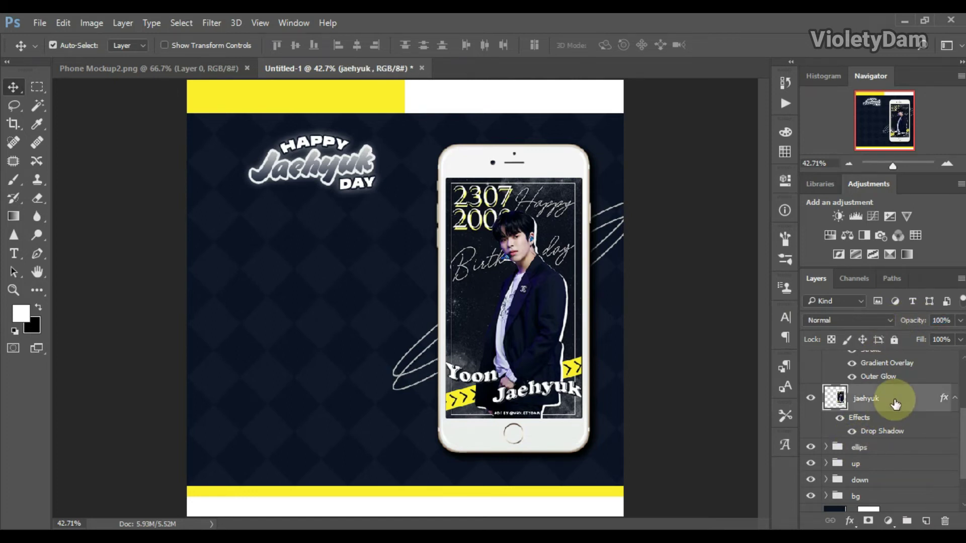
key("ctrl+j")
left_click_drag(573, 309, 276, 438)
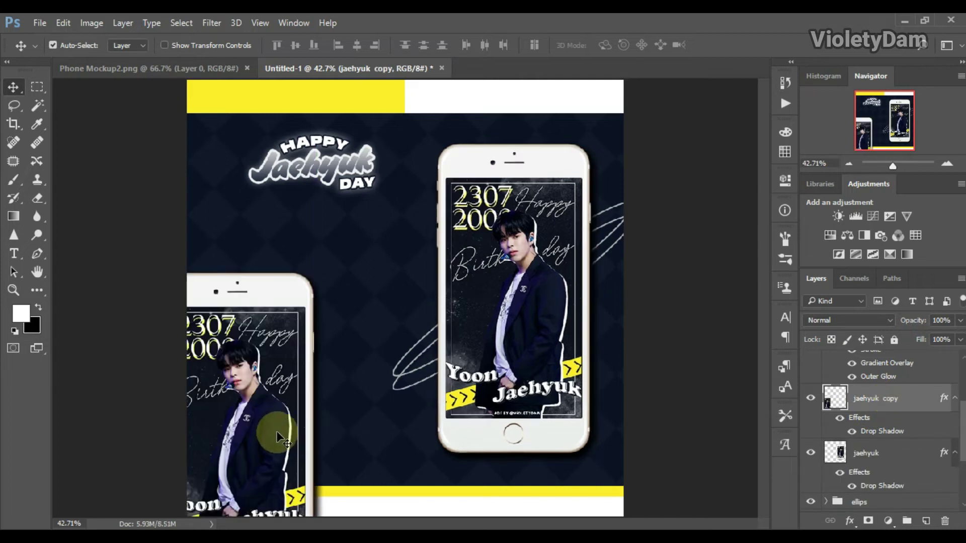
key("ctrl+t")
left_click_drag(304, 395, 303, 440)
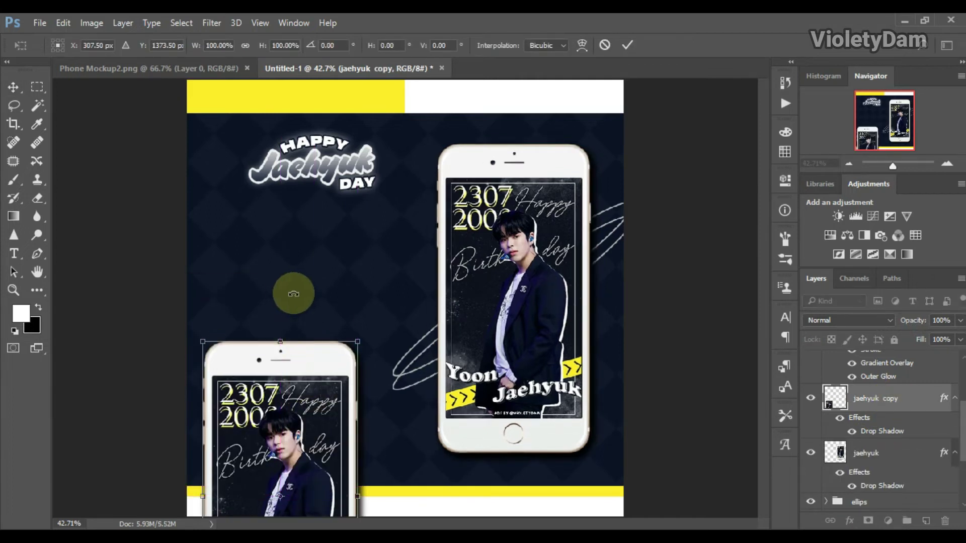
left_click_drag(292, 291, 327, 302)
left_click_drag(245, 451, 183, 516)
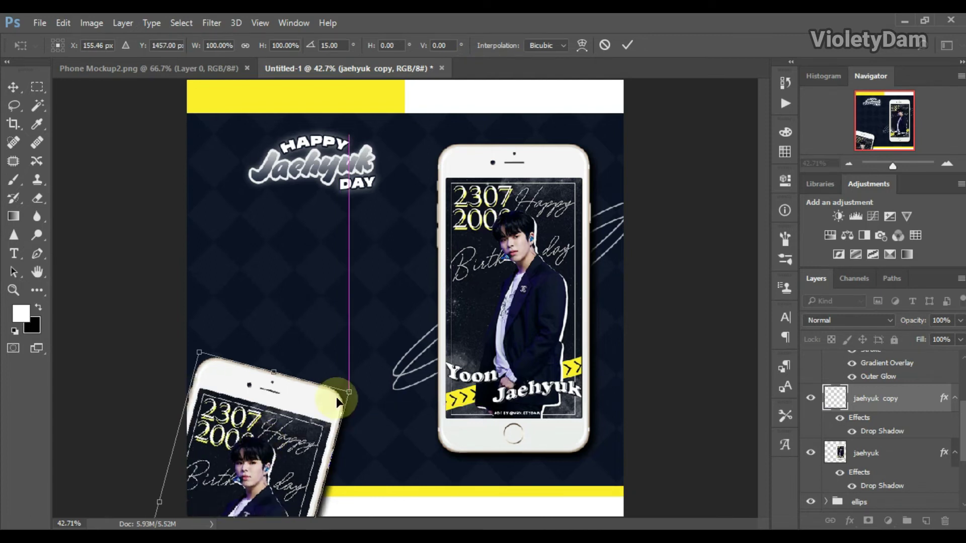
mouse_move(324, 432)
left_mouse_down()
mouse_move(310, 426)
mouse_move(327, 404)
left_mouse_up()
left_click(626, 45)
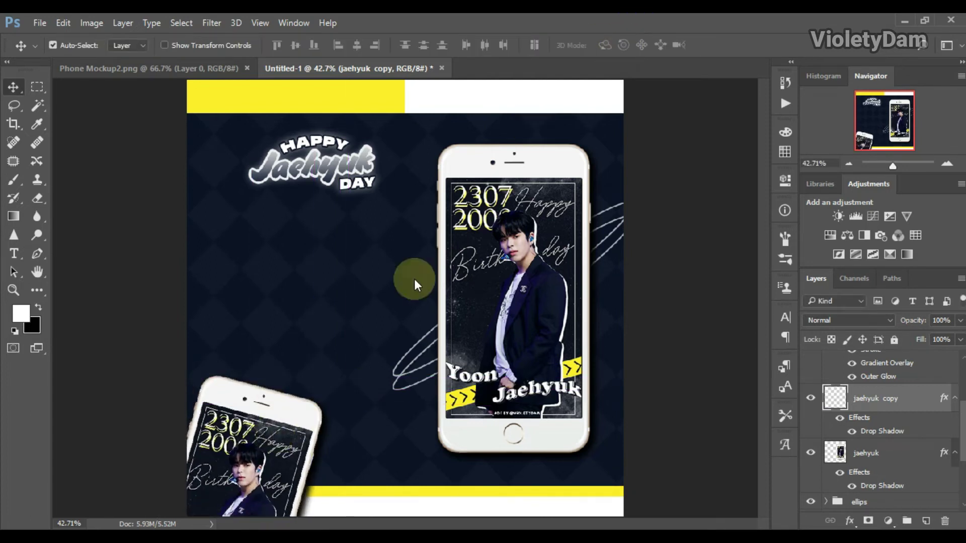
Group both phone layers and name the group 'jae phone'.
left_click_drag(865, 458, 907, 521)
double_click(864, 393)
type("hone")
key("Return")
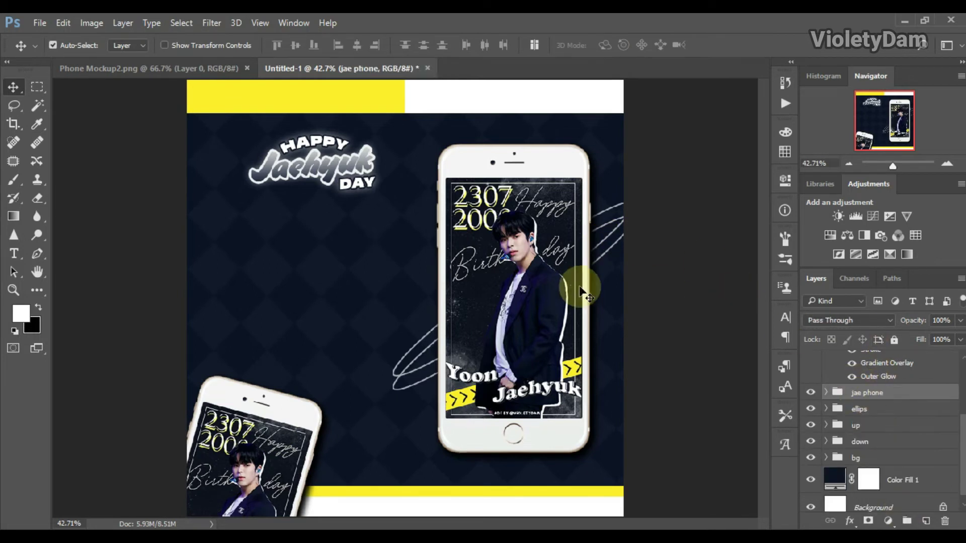
On a new layer, brush white dots of decreasing size around the title.
left_click(926, 521)
left_click(14, 179)
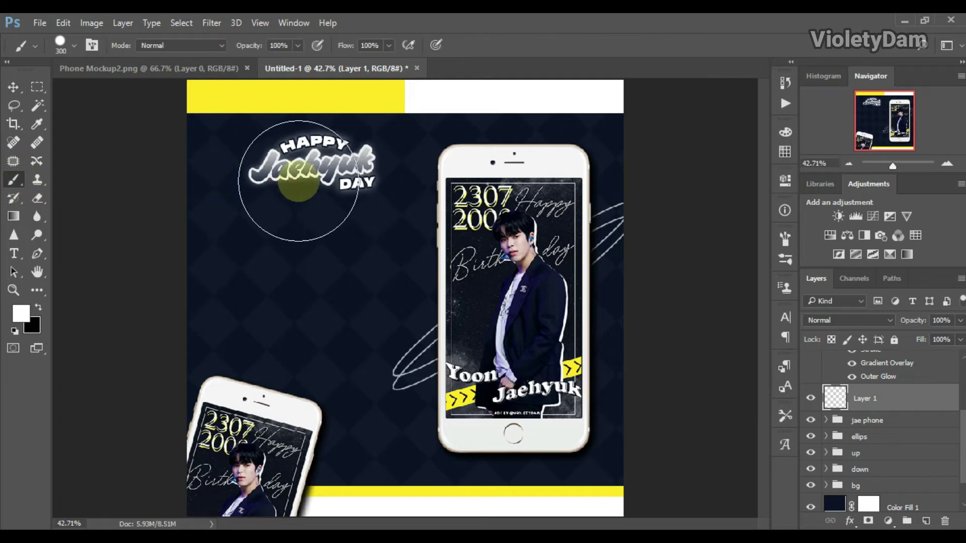
left_click(387, 142)
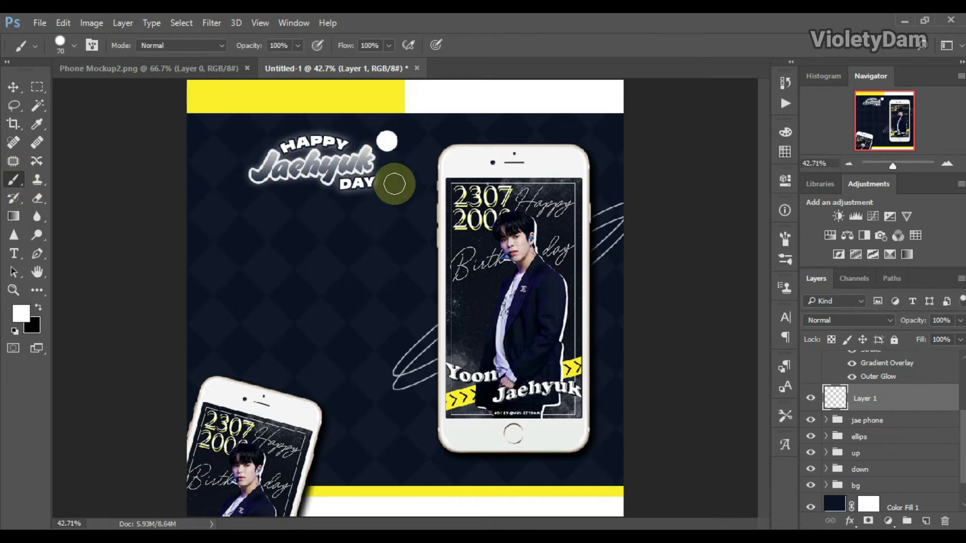
key("bracketleft")
left_click(389, 165)
left_click(235, 189)
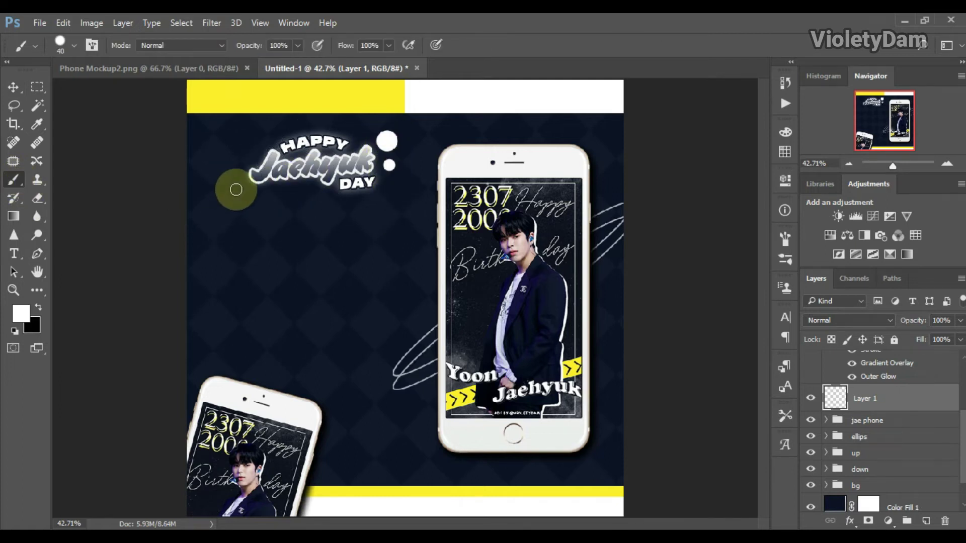
left_click(239, 174)
left_click(251, 190)
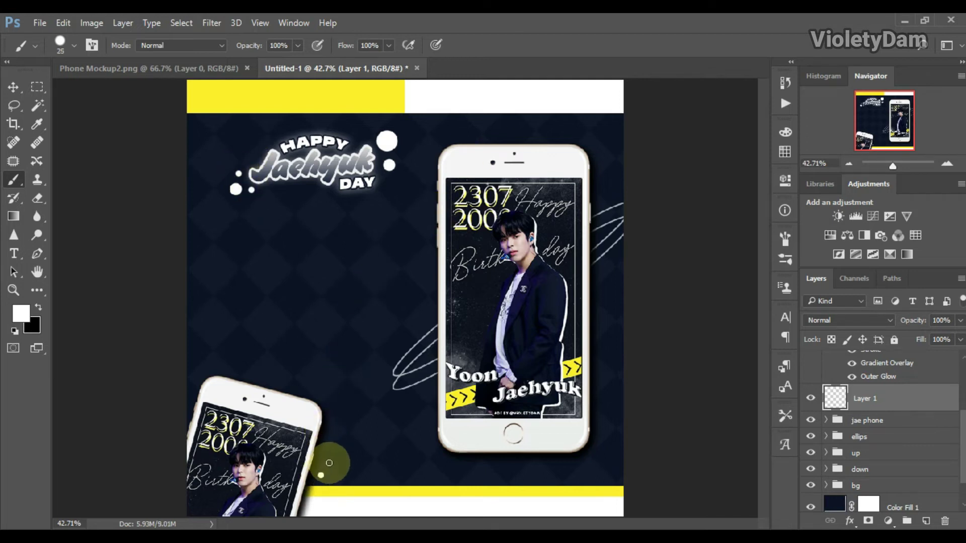
Add small white dots beside and above the tilted lower phone.
left_click(330, 467)
left_click(196, 363)
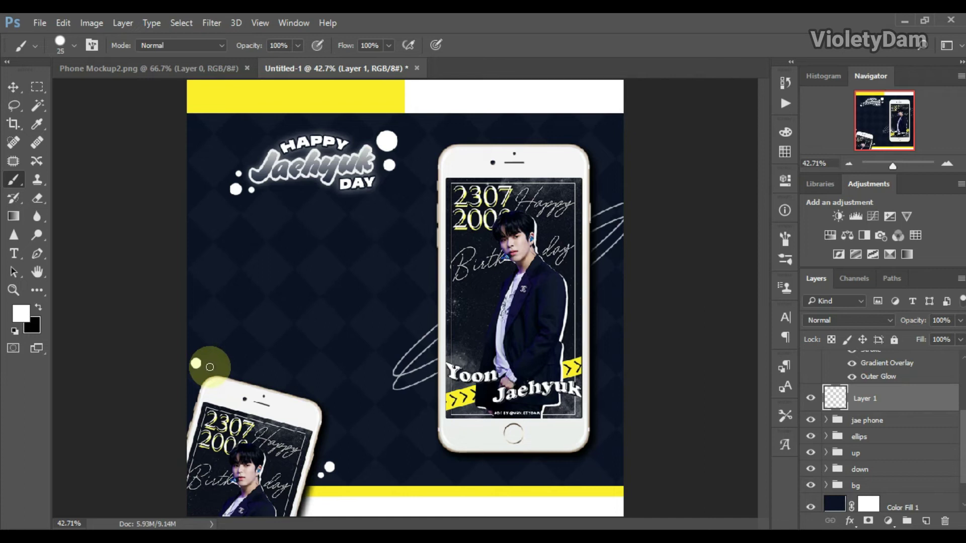
left_click(207, 370)
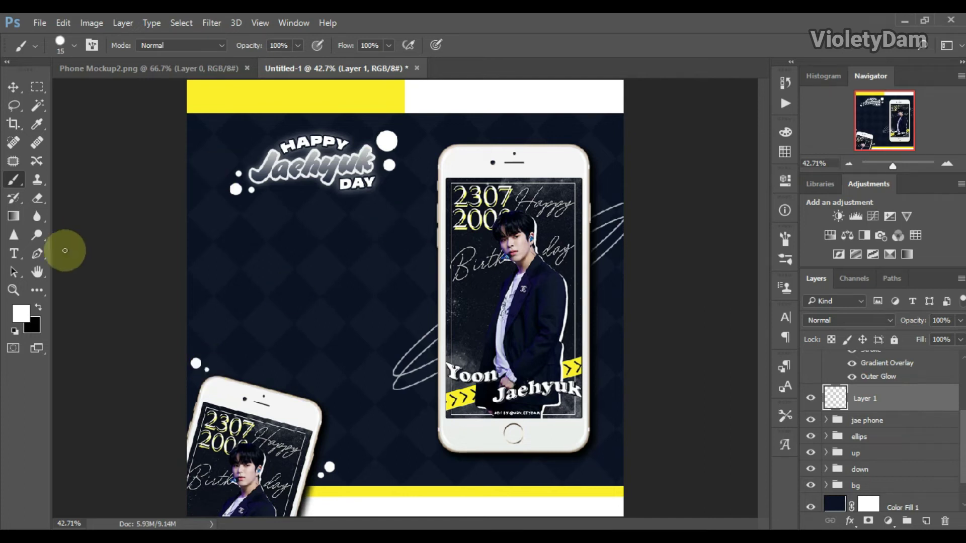
key("u")
left_click(39, 288)
Set up the Custom Shape tool with a heart, no stroke, and yellow fill sampled from the top bar.
left_click(88, 519)
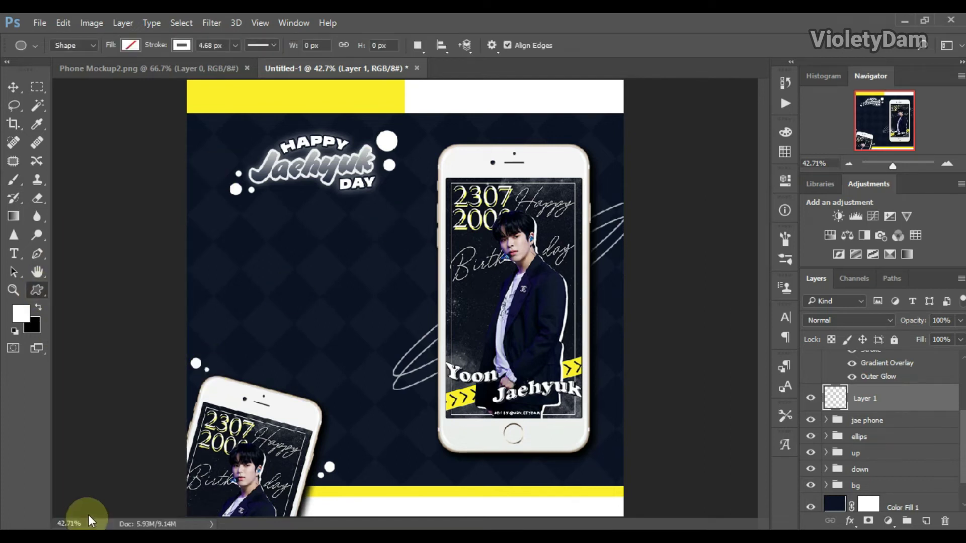
left_click(555, 45)
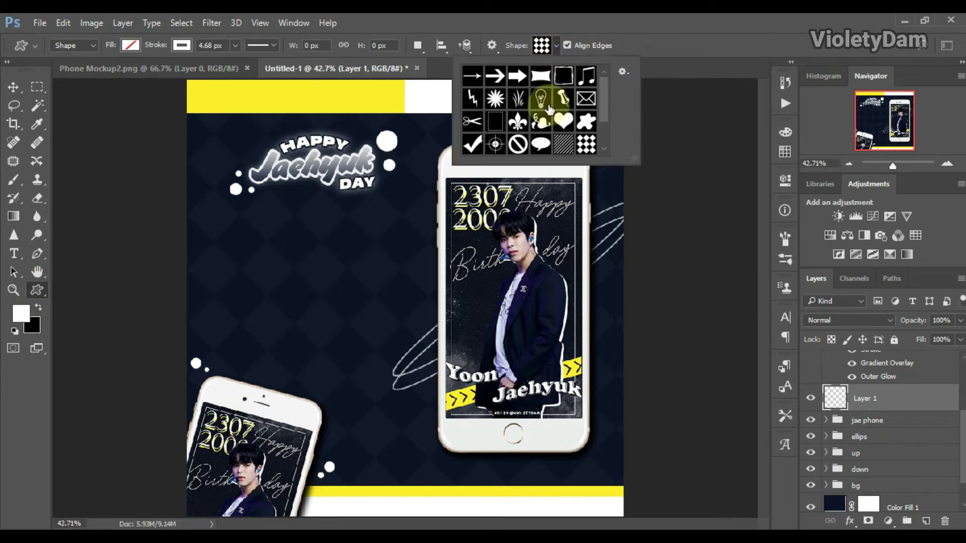
left_click(564, 119)
left_click(554, 44)
left_click(183, 44)
left_click(119, 71)
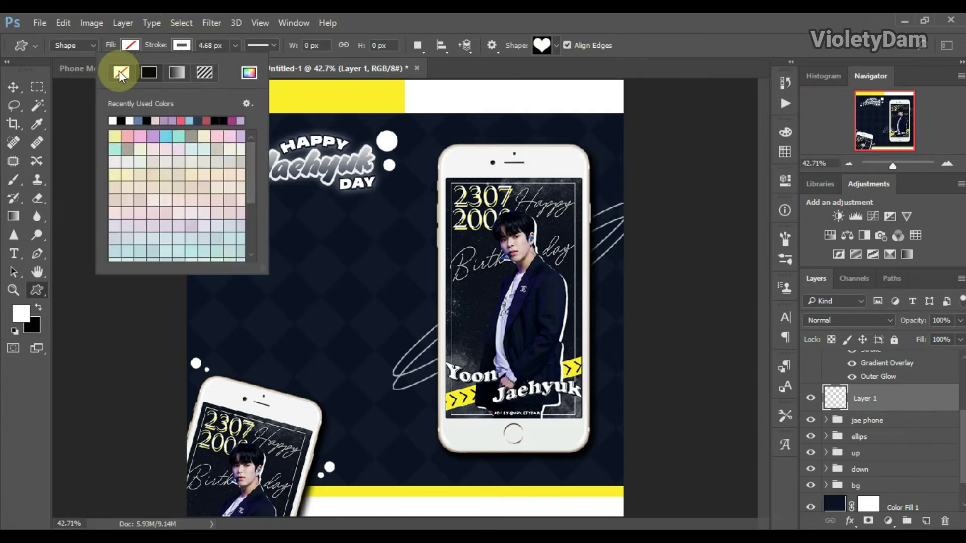
left_click(131, 46)
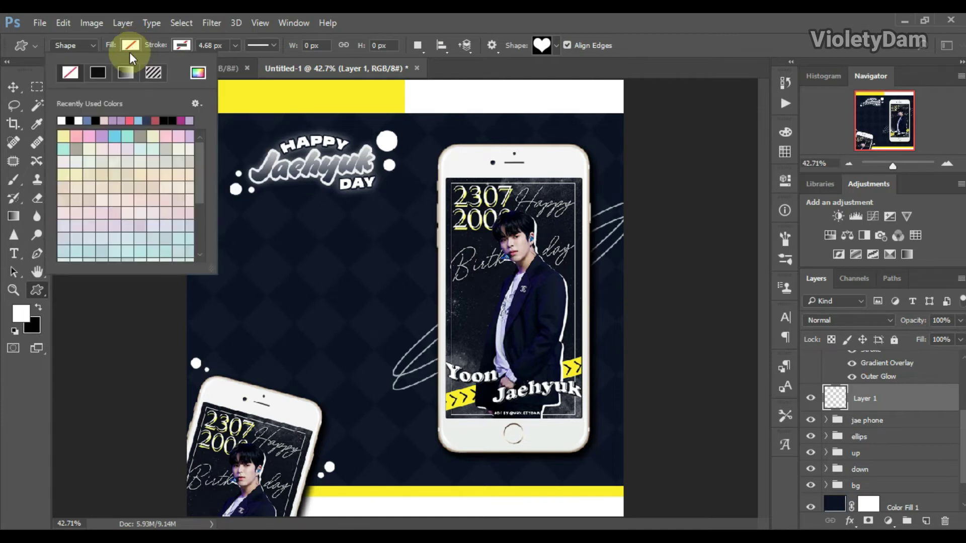
left_click(199, 72)
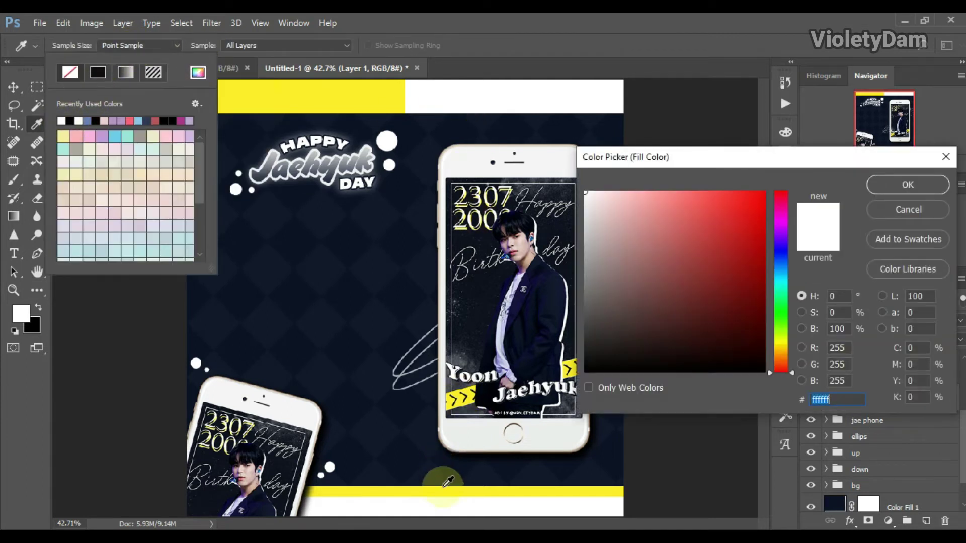
left_click(428, 490)
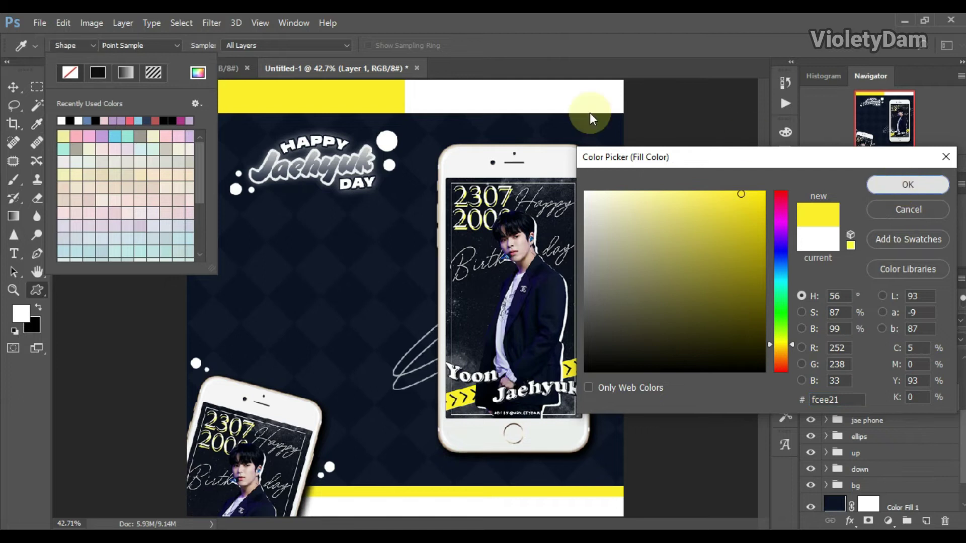
key("Return")
left_click(130, 45)
Draw a heart by the main phone's top-right corner and group both hearts as 'love'.
left_click_drag(592, 142, 605, 167)
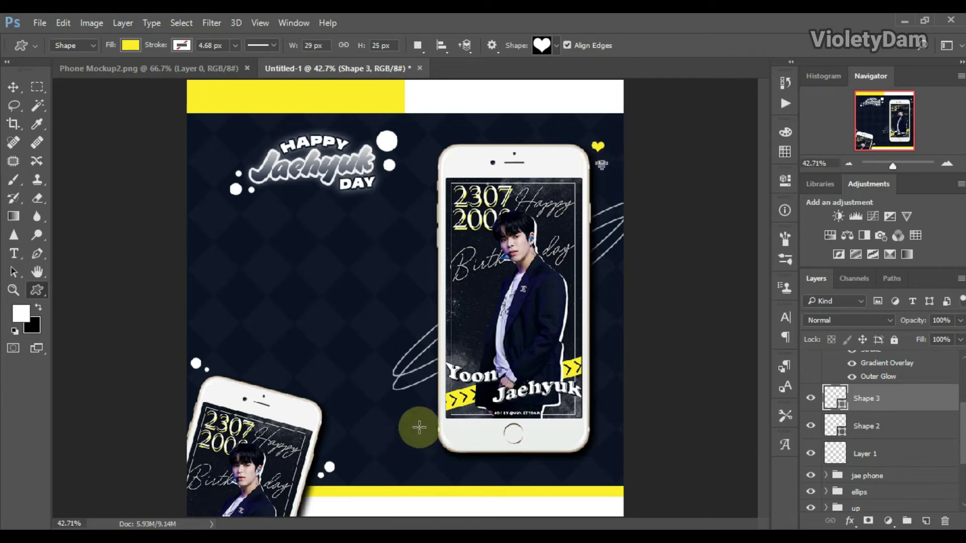
key("v")
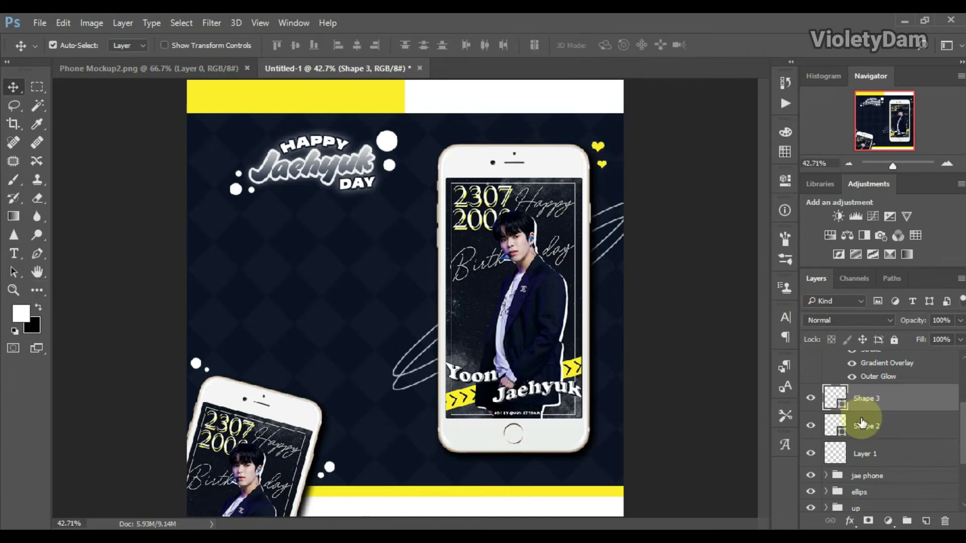
left_click(862, 424, "shift")
key("ctrl+g")
double_click(865, 393)
type("love")
key("Return")
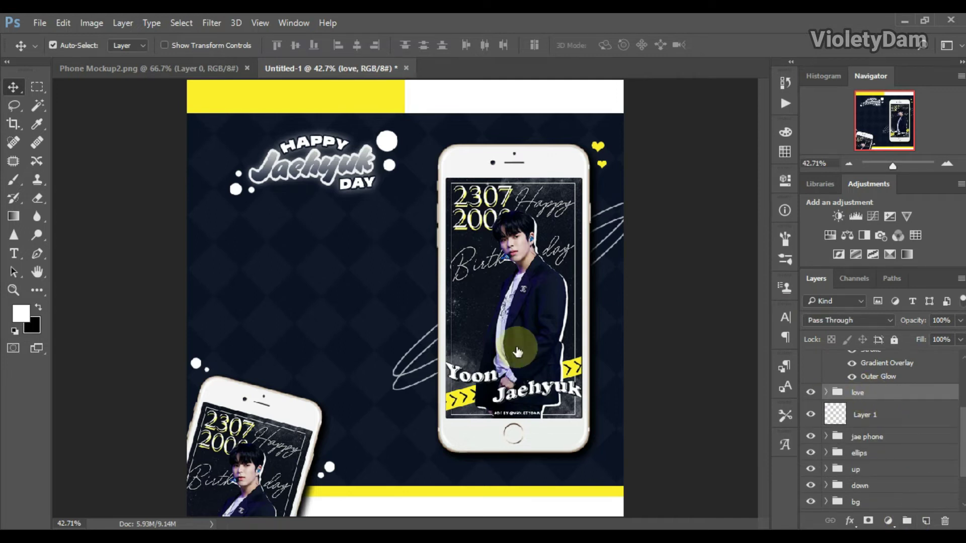
Add a 10 pt PLACE text below the title in the KoreanCUBEGR font.
left_click(13, 253)
left_click(227, 251)
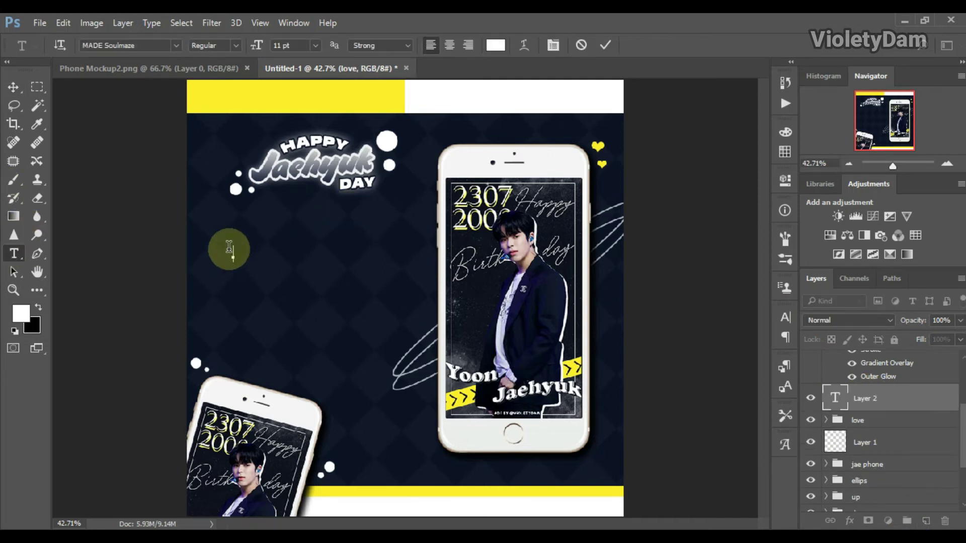
left_click(175, 49)
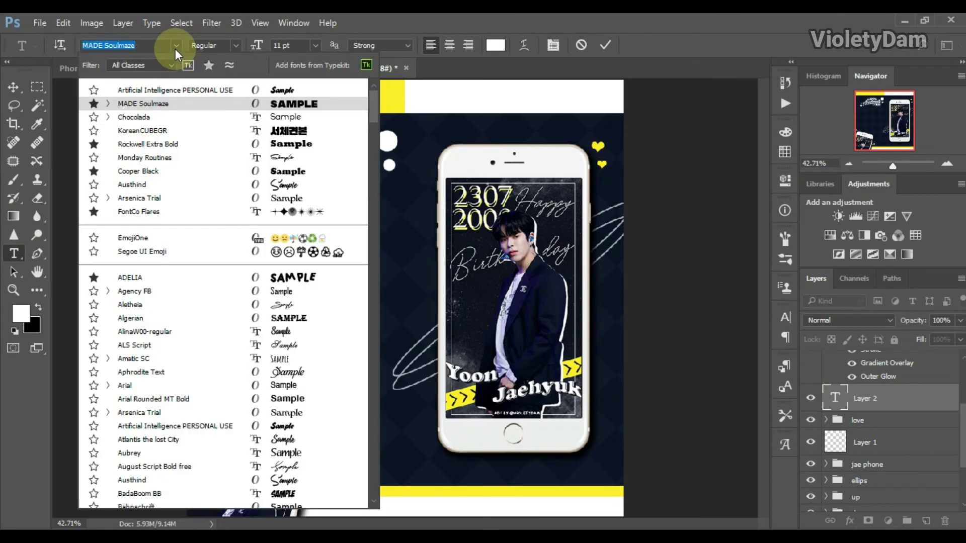
left_click(280, 90)
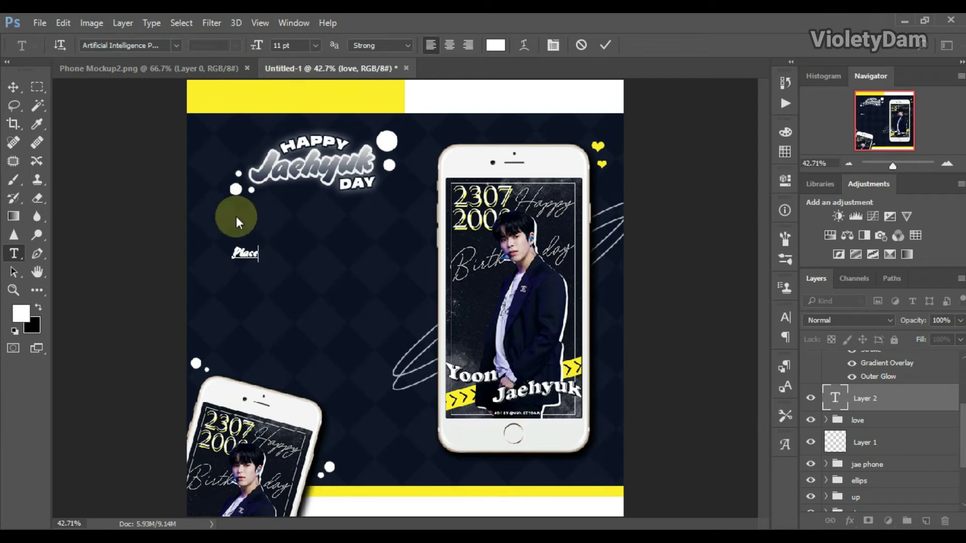
left_click(177, 46)
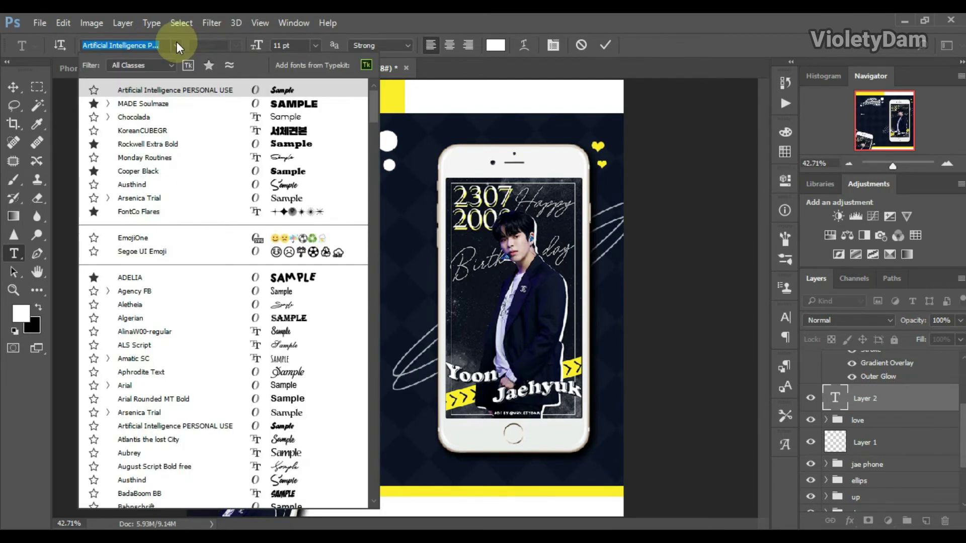
key("Down")
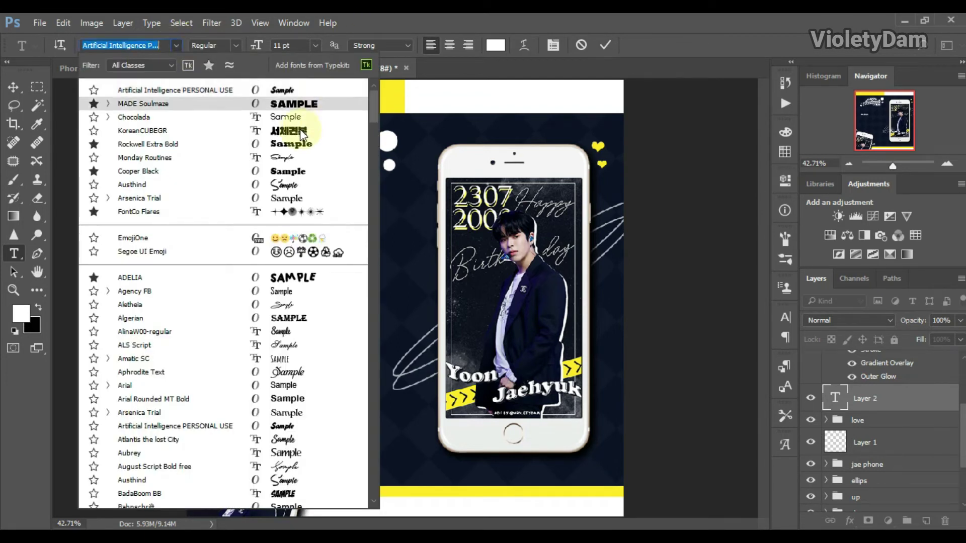
left_click(300, 128)
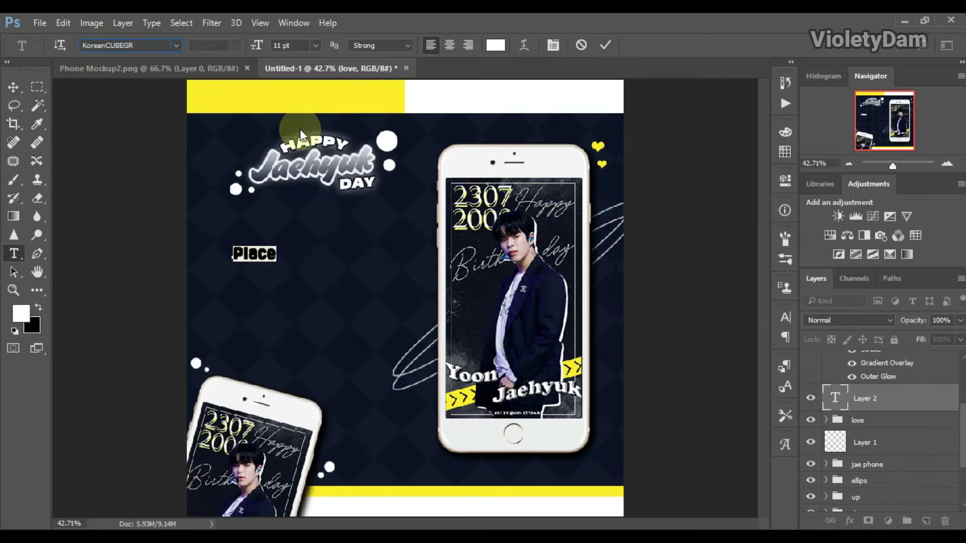
left_click(281, 250)
key("ctrl+a")
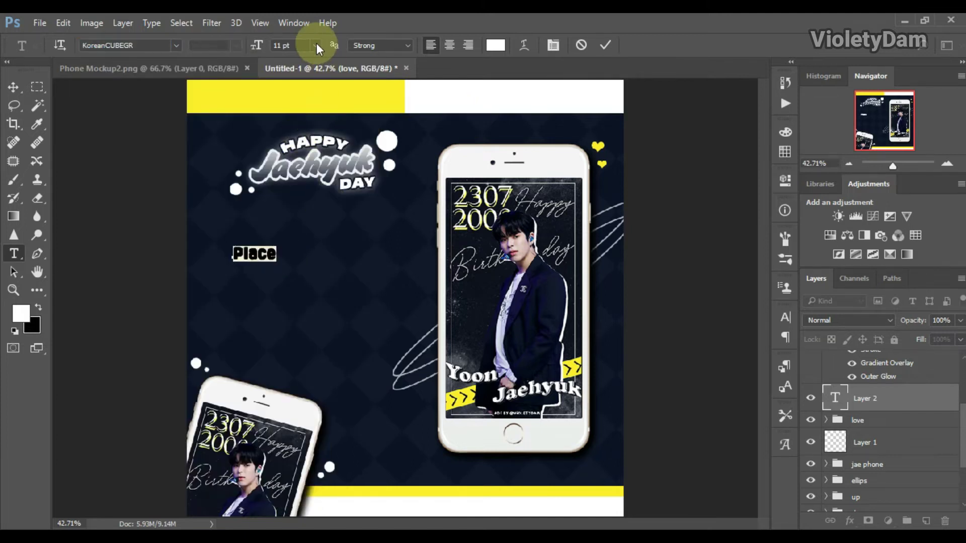
left_click(315, 45)
left_click(308, 128)
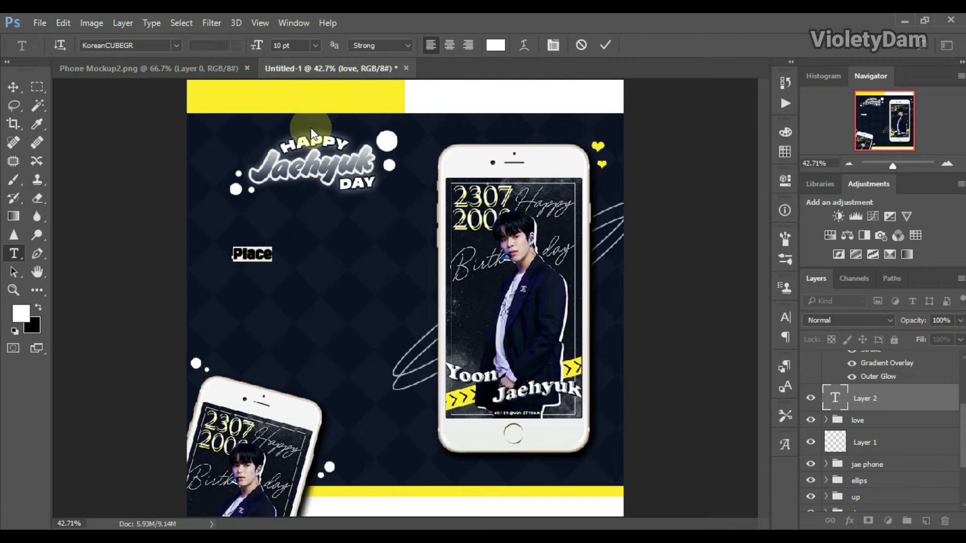
type("PLACE")
left_click(605, 44)
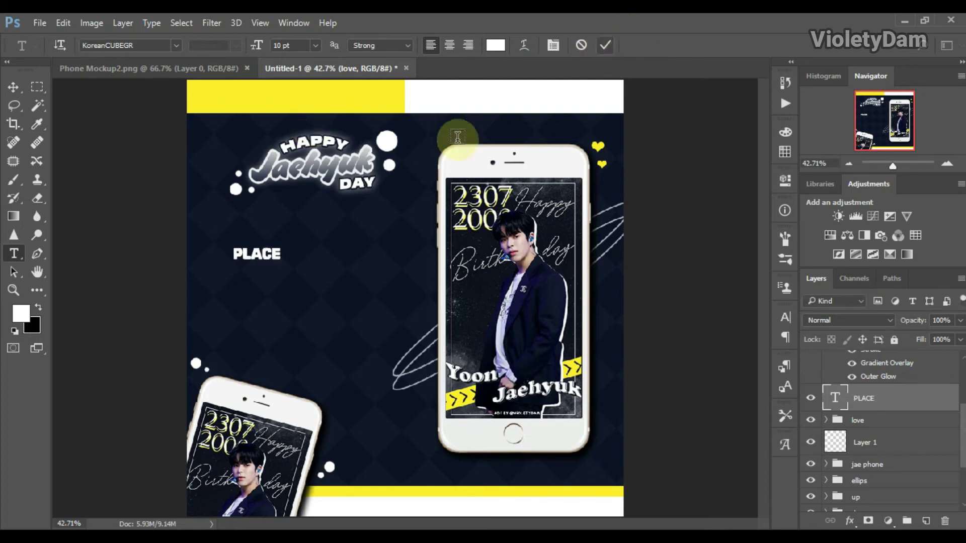
Duplicate the DATE: label just below itself and retype the copy as LOCATION:.
key("v")
double_click(834, 397)
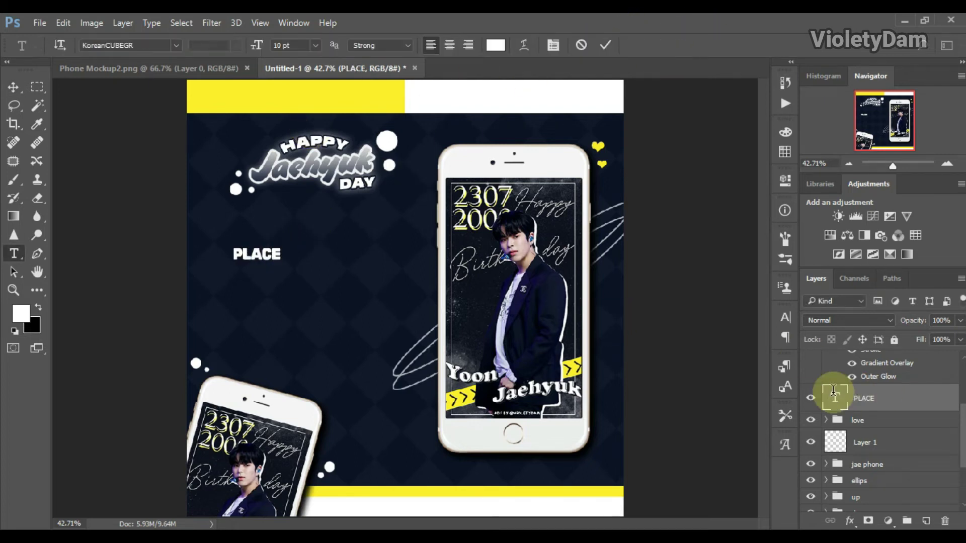
type("DATE:")
left_click(605, 45)
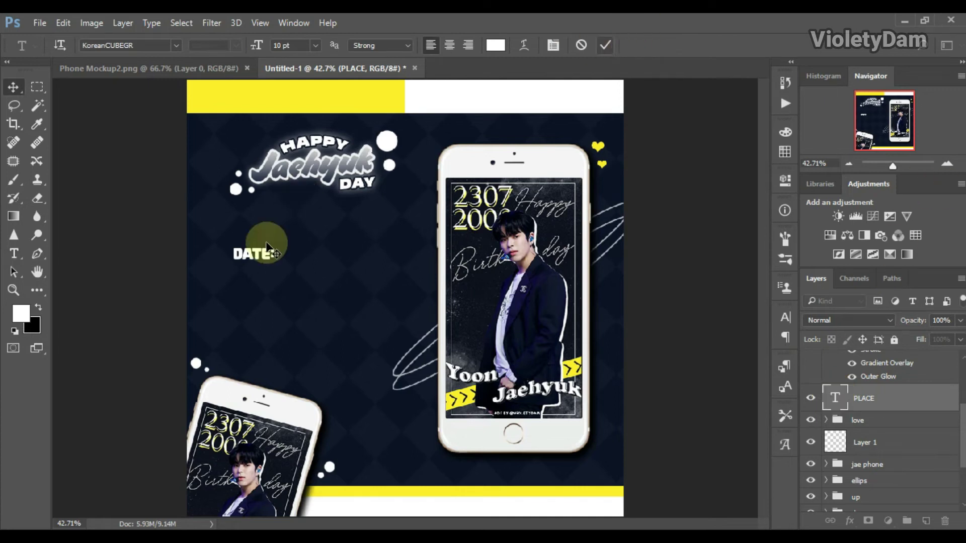
key("v")
left_click_drag(257, 254, 256, 284)
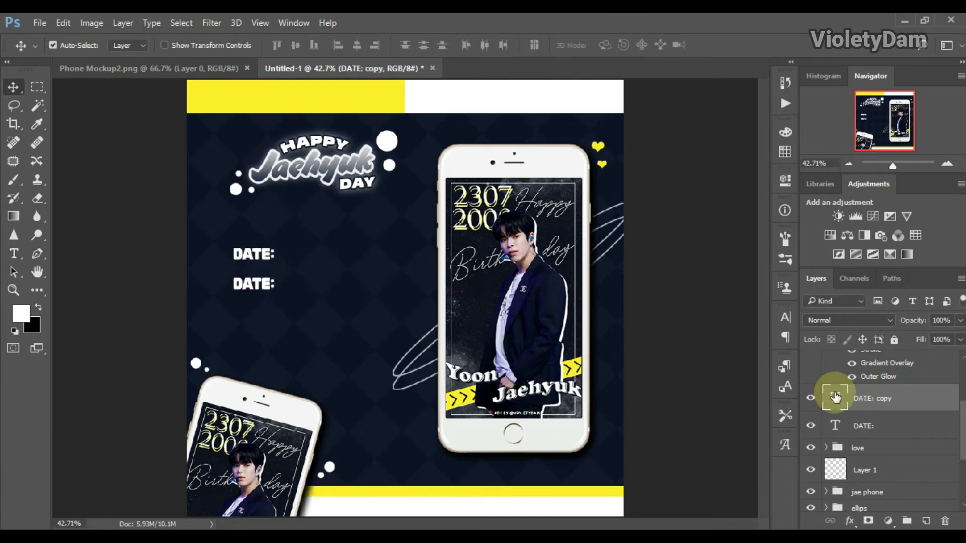
double_click(834, 395)
type("CA")
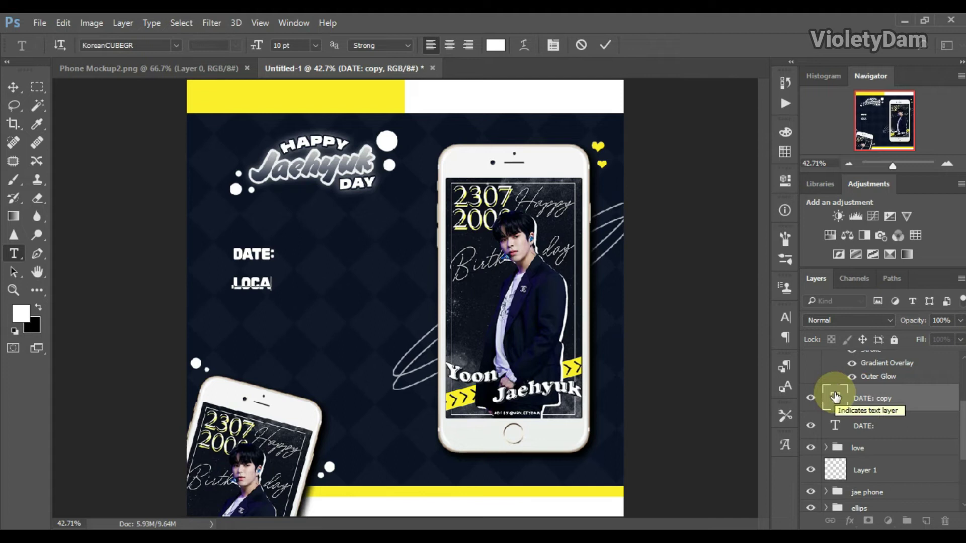
type("TION:")
Set the LOCATION: label in the Arsenica Trial font.
left_click_drag(309, 283, 232, 283)
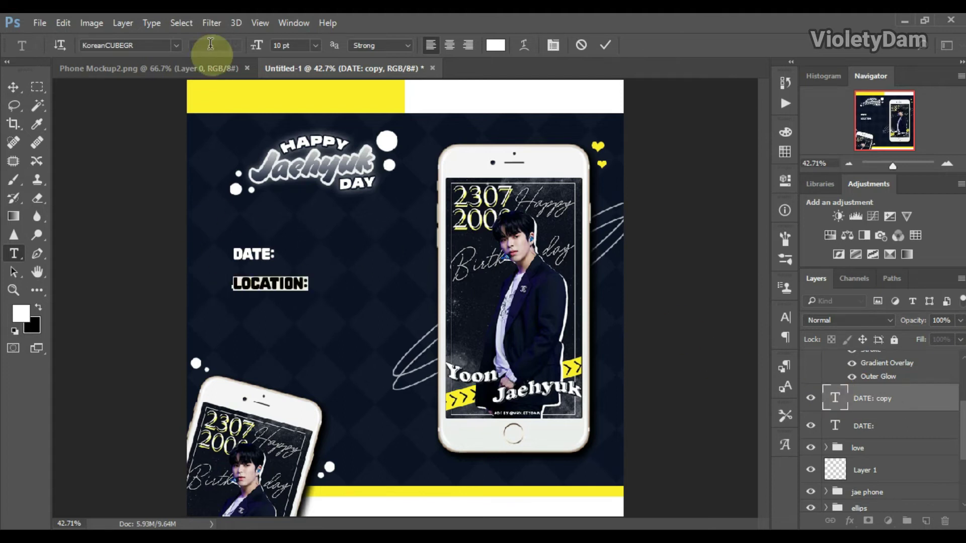
left_click(177, 45)
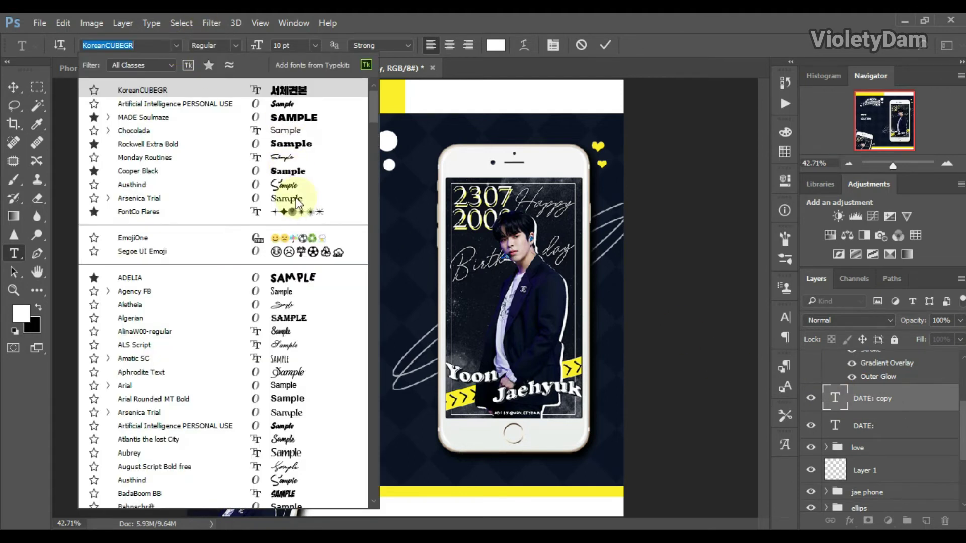
key("Down")
key("Down")
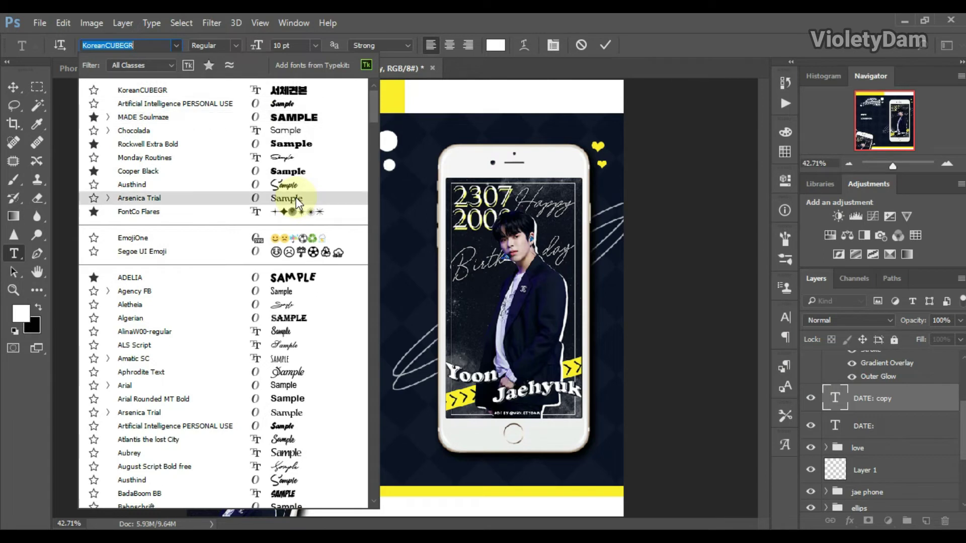
left_click(296, 197)
left_click(617, 36)
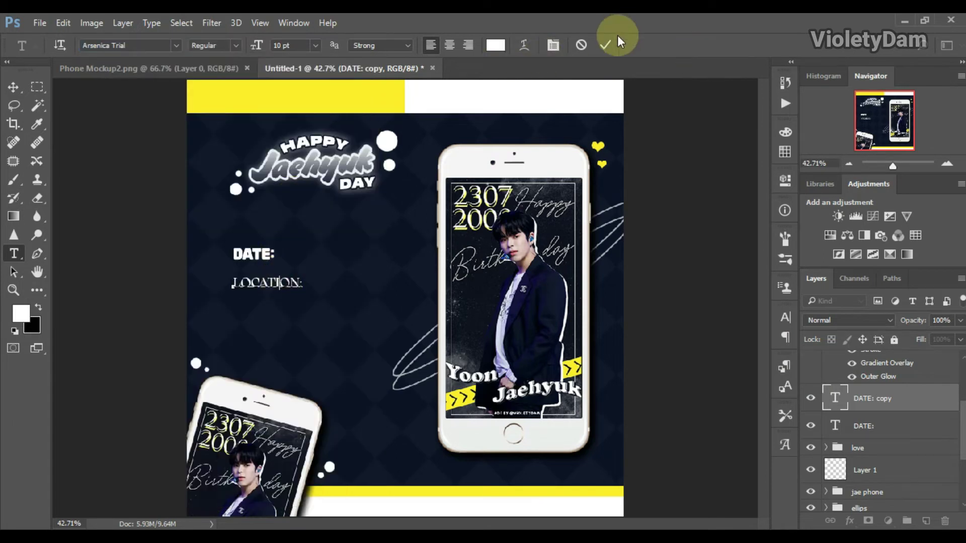
Apply Arsenica Trial to DATE: and space the DATE: and LOCATION: labels further apart.
left_click(862, 423)
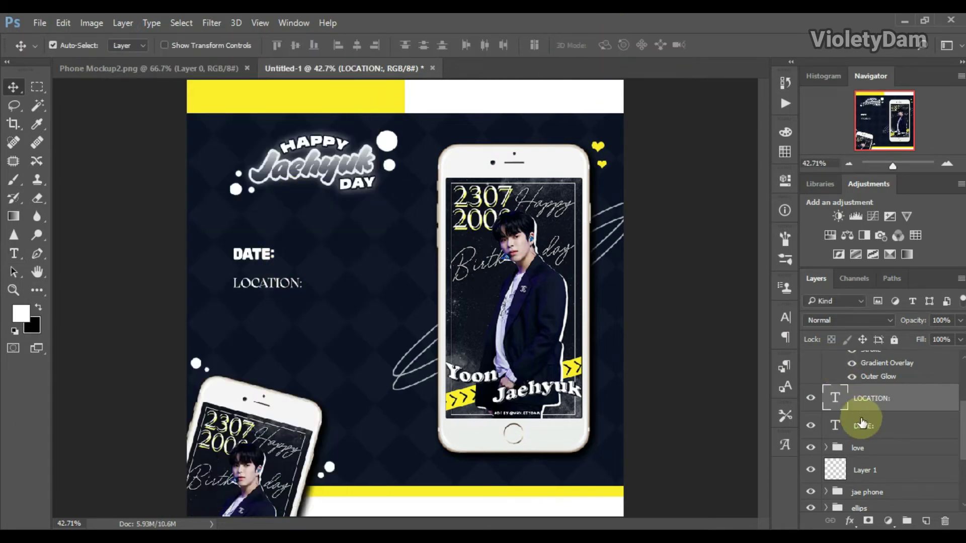
double_click(835, 428)
left_click(176, 45)
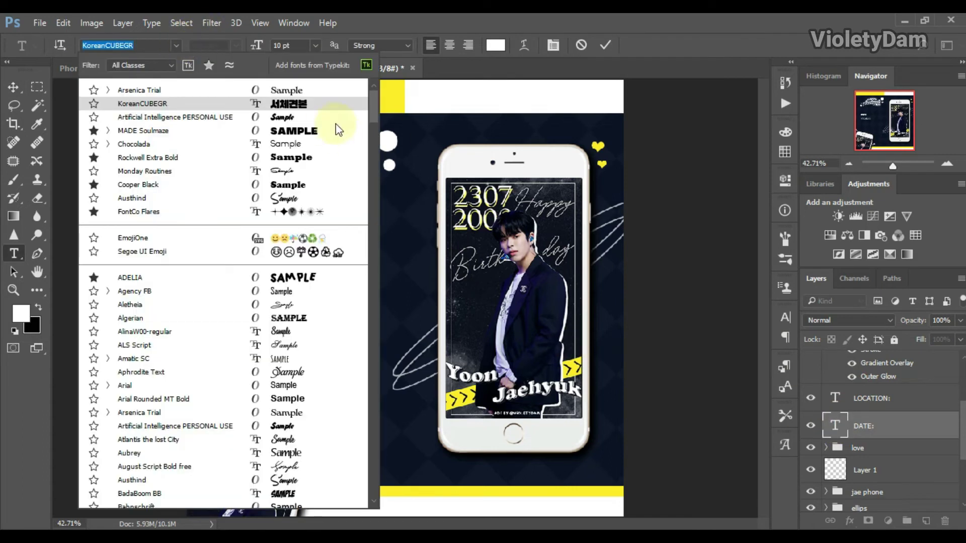
key("Down")
key("Down")
key("Escape")
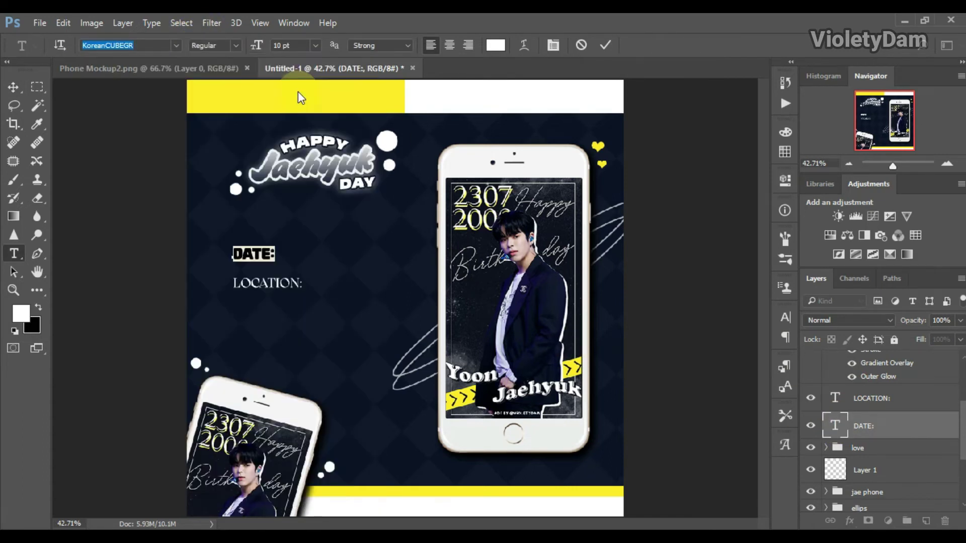
type("Arsenica Trial")
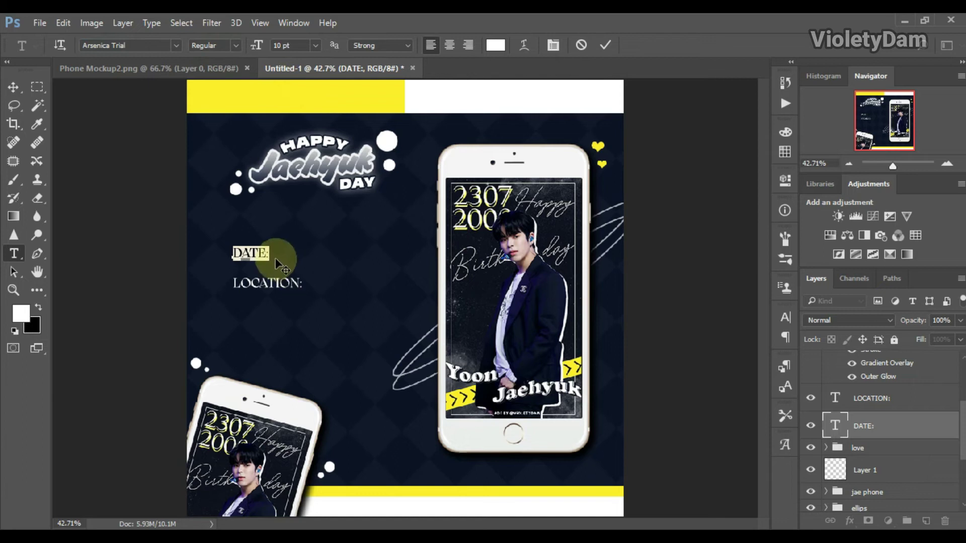
left_click(270, 252)
left_click(605, 45)
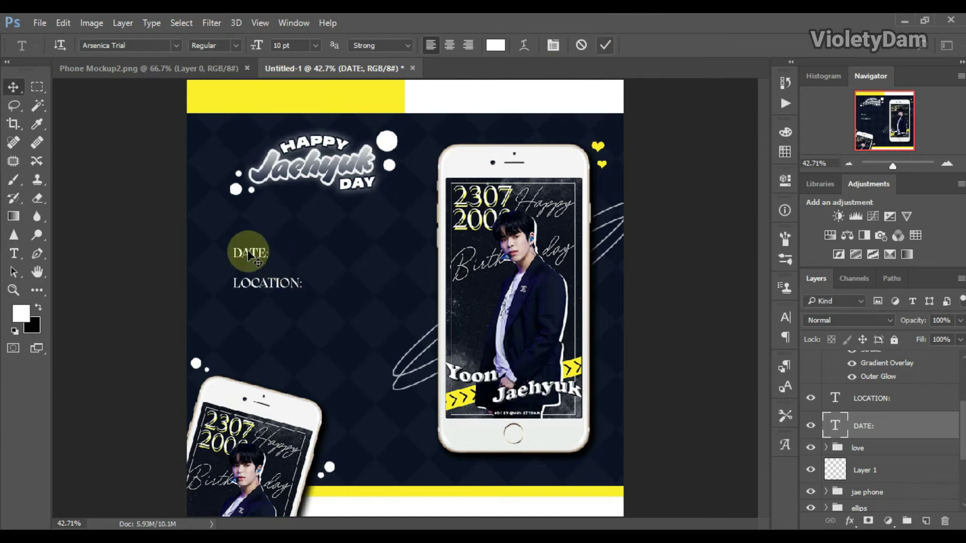
left_click_drag(250, 256, 249, 238)
left_click_drag(254, 282, 255, 288)
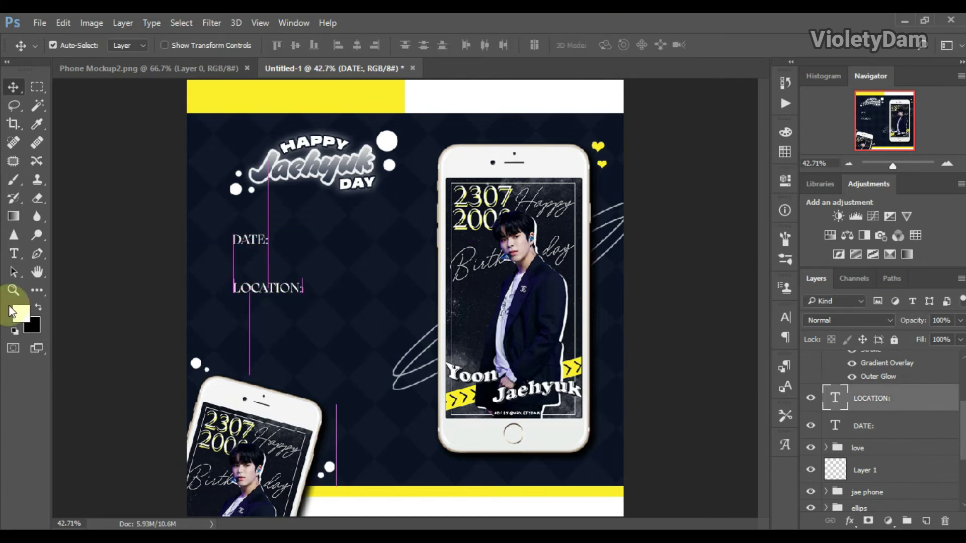
Set up the Rounded Rectangle tool with a light grey fill sampled from the poster.
left_click(38, 290)
left_click(104, 465)
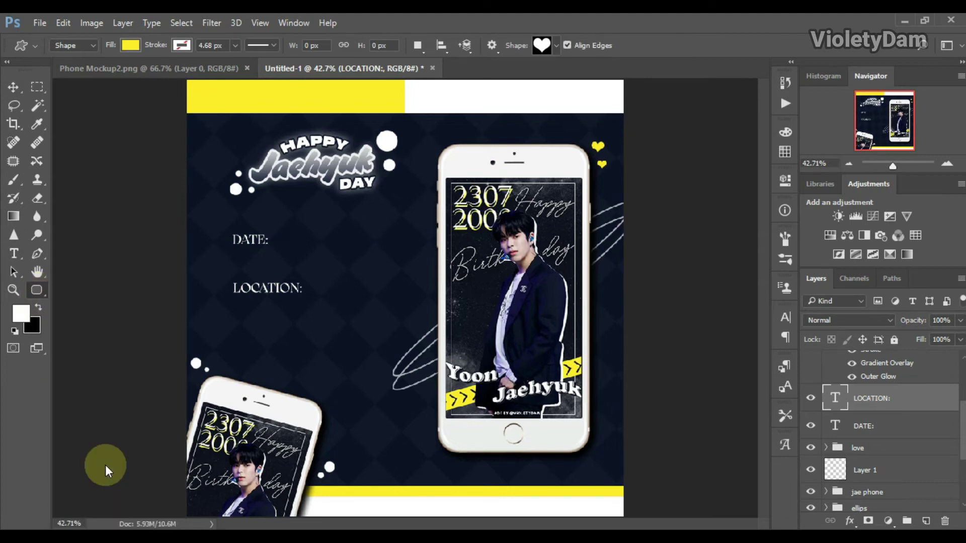
left_click(131, 46)
left_click(86, 121)
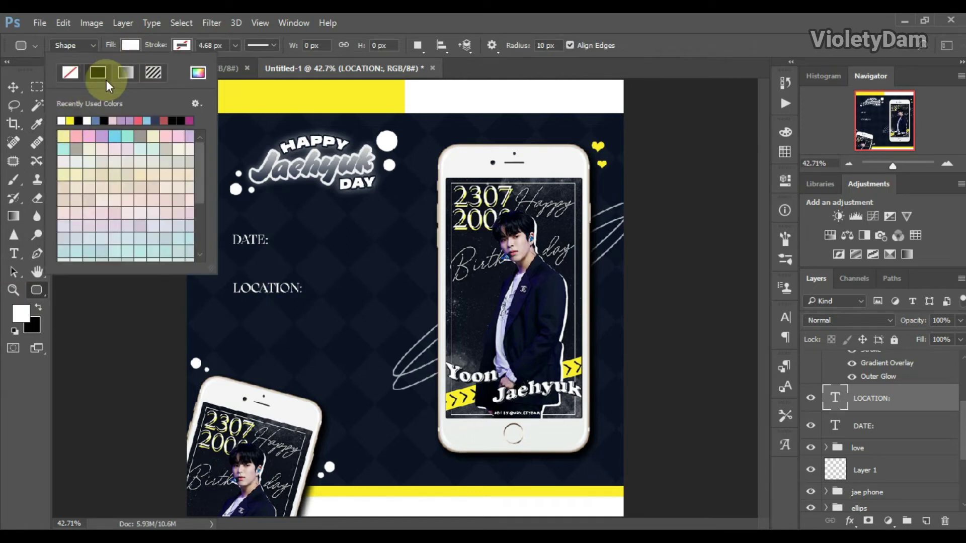
left_click(198, 72)
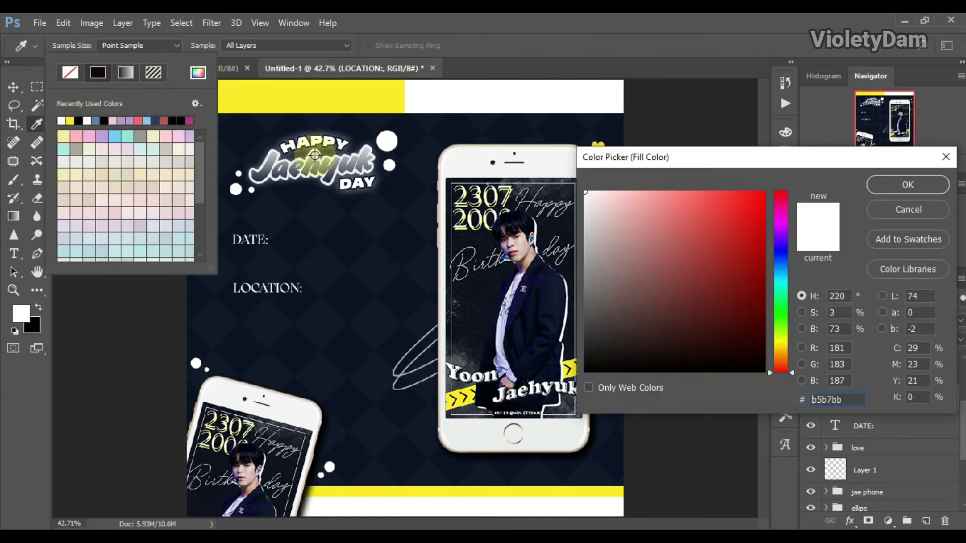
left_click(669, 127)
key("Return")
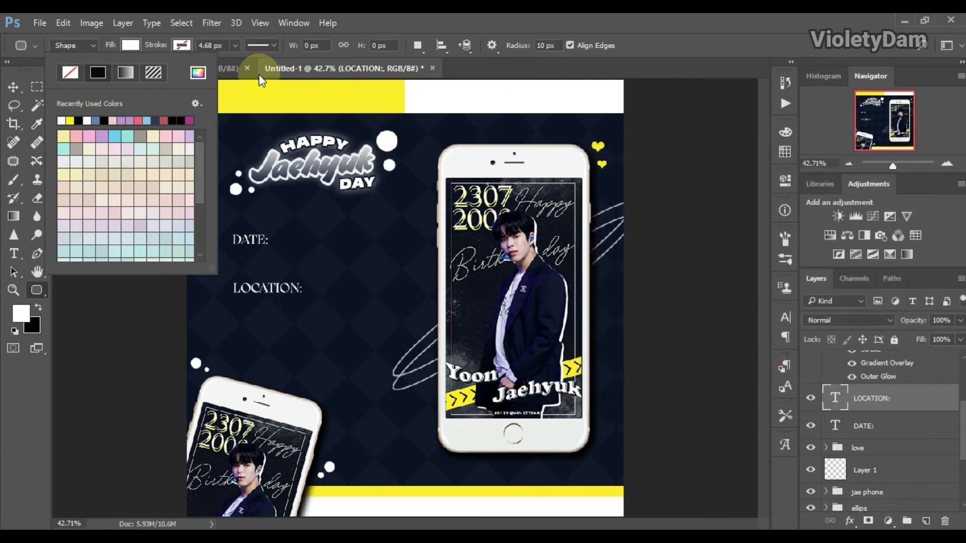
left_click(131, 45)
key("Escape")
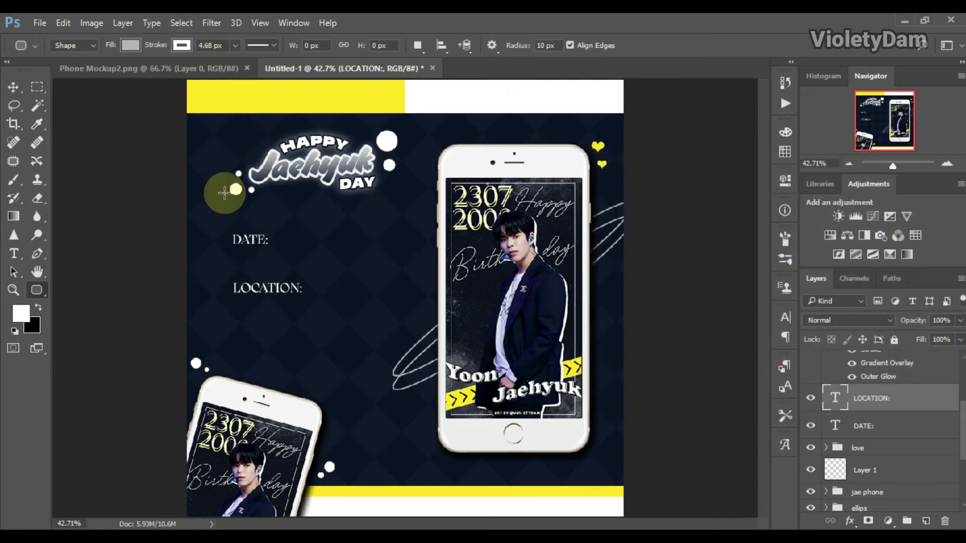
Draw a grey bar under DATE:, enlarge its corner radius, and shift it lower.
left_click_drag(233, 252, 378, 266)
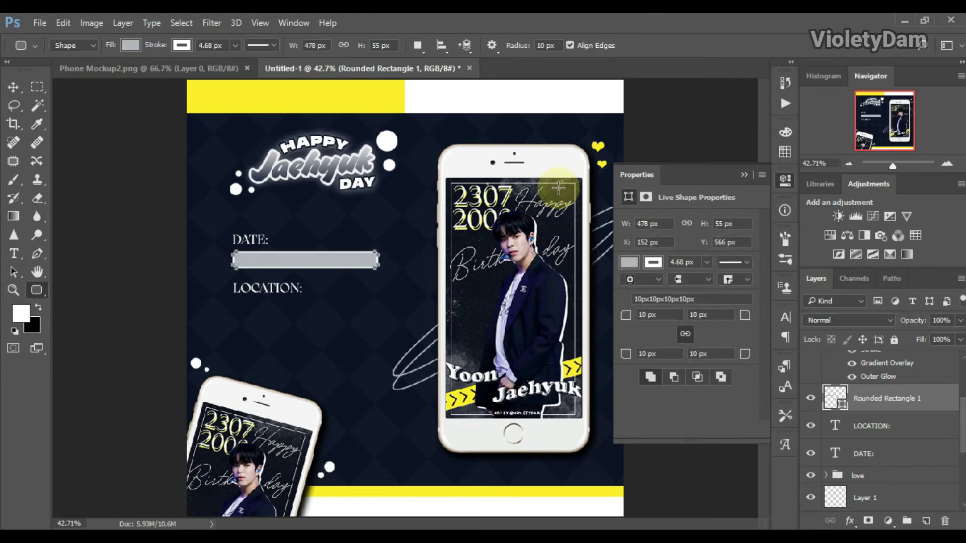
left_click(633, 317)
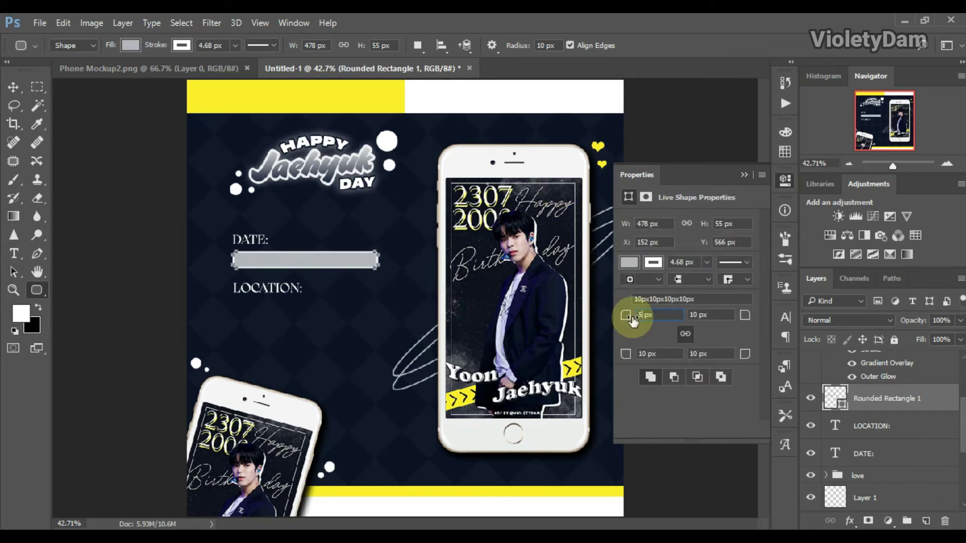
key("Return")
left_click(744, 175)
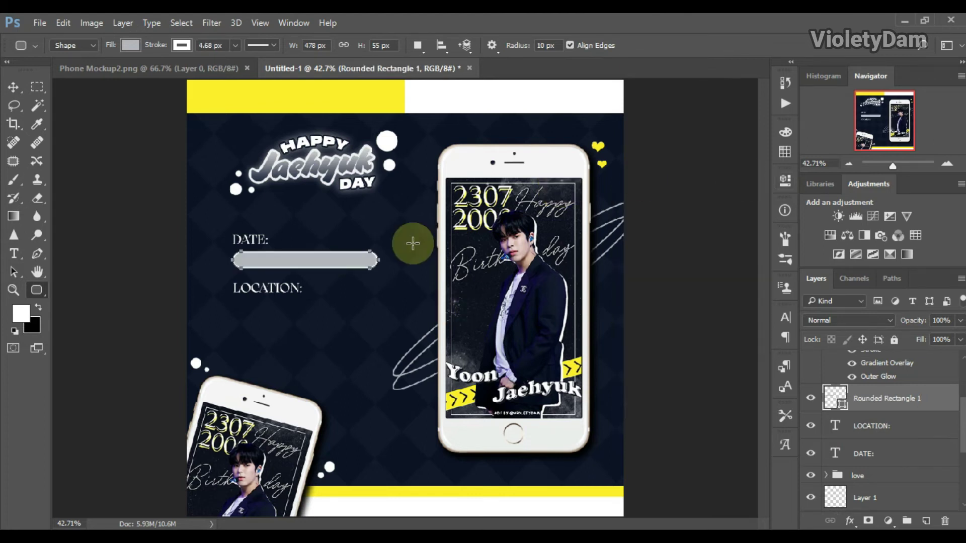
key("v")
mouse_move(340, 247)
left_mouse_down()
mouse_move(333, 312)
mouse_move(347, 315)
mouse_move(352, 335)
left_mouse_up()
Group the LOCATION: and DATE: label layers into a group named DATE.
left_click(247, 242)
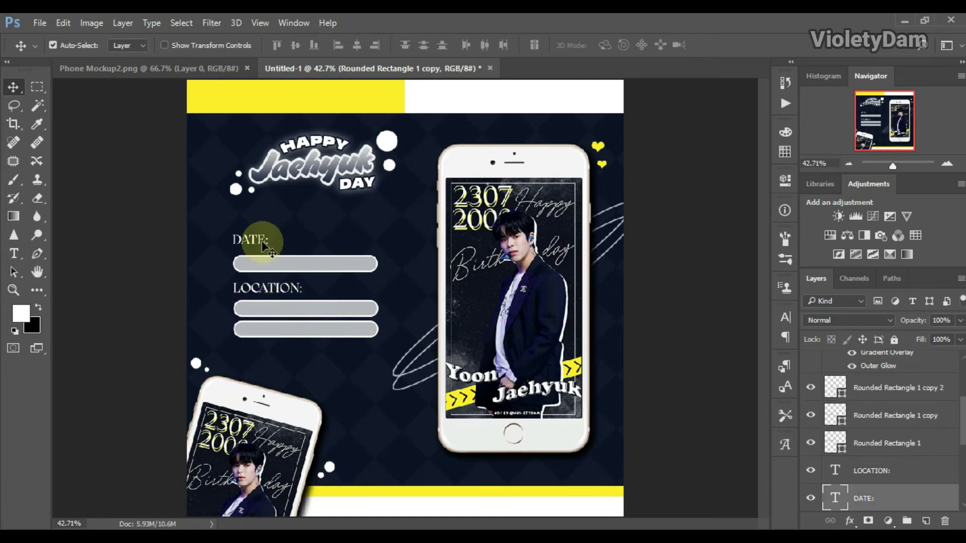
left_click_drag(279, 271, 279, 272)
scroll(883, 442, "down", 2)
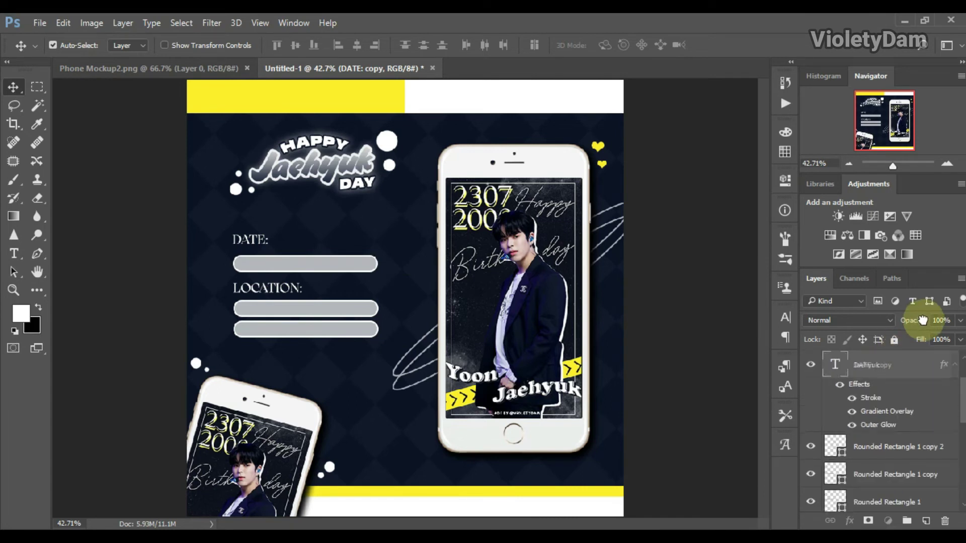
left_click_drag(884, 444, 922, 409)
scroll(883, 442, "down", 3)
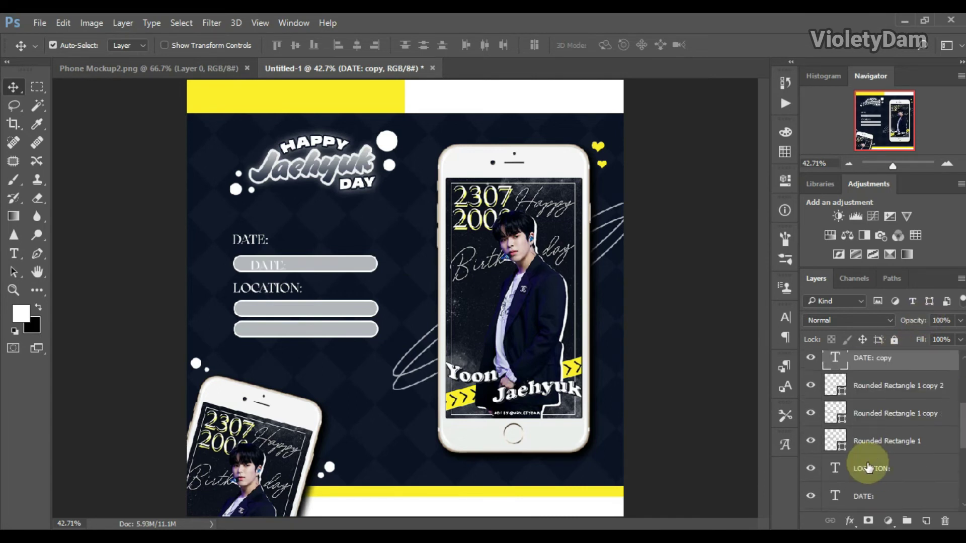
left_click(875, 468)
left_click(875, 496, "shift")
left_click(905, 521)
double_click(861, 462)
type("DATE")
key("Return")
Move the first grey bar and the DATE: copy layer into the DATE group.
left_click(883, 444)
left_click(810, 440)
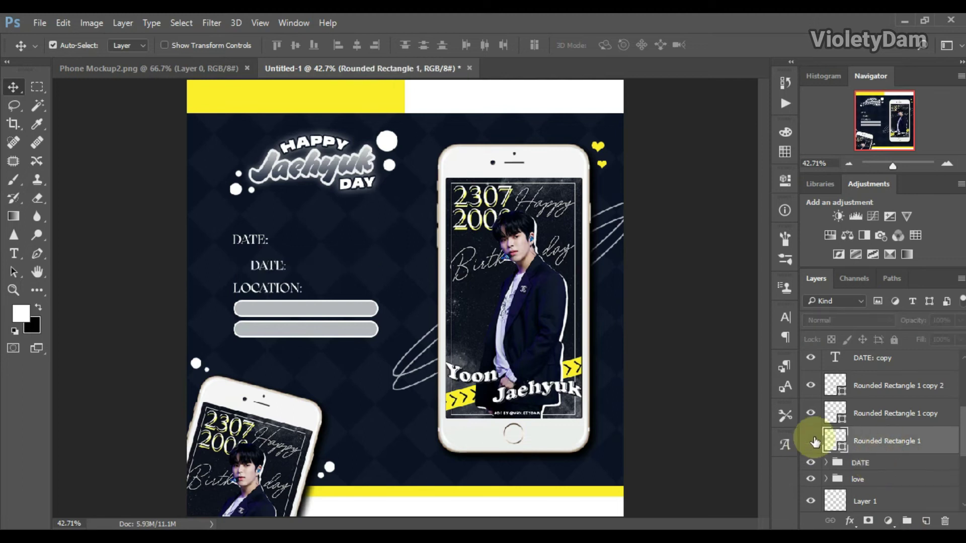
left_click(829, 465)
mouse_move(864, 478)
left_mouse_down()
mouse_move(874, 452)
mouse_move(875, 505)
left_mouse_up()
left_click(811, 485)
left_click(810, 484)
left_click(872, 360)
left_click_drag(873, 364, 858, 479)
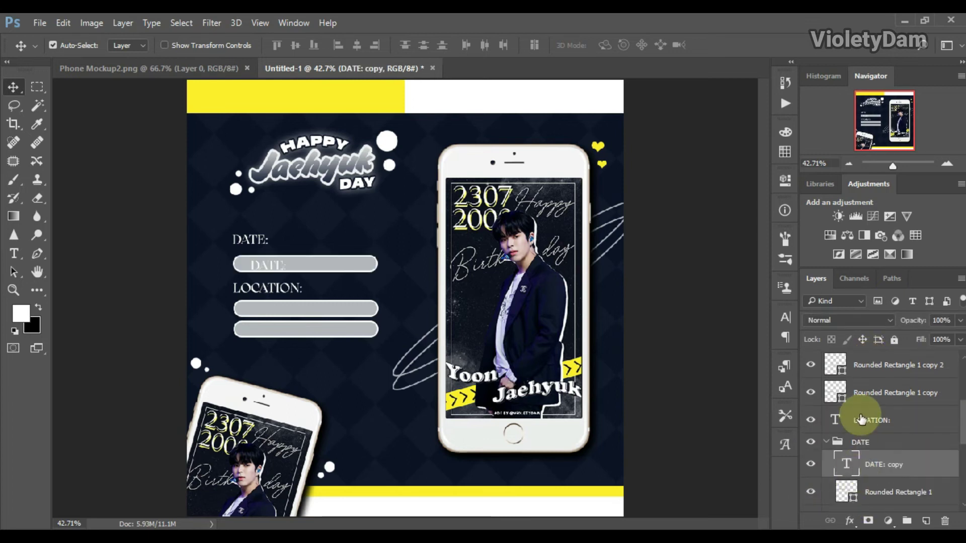
Group LOCATION: with its two grey bars and begin renaming the new group.
left_click(863, 420)
left_click(885, 371, "shift")
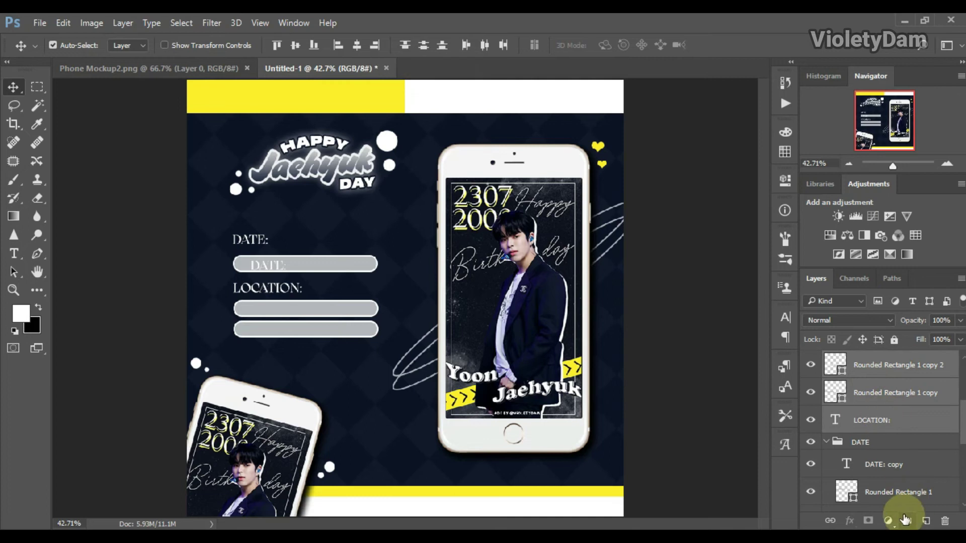
key("ctrl+g")
double_click(864, 358)
Name the group LOC and colour the pill's DATE: text dark navy from the background.
type("LOC")
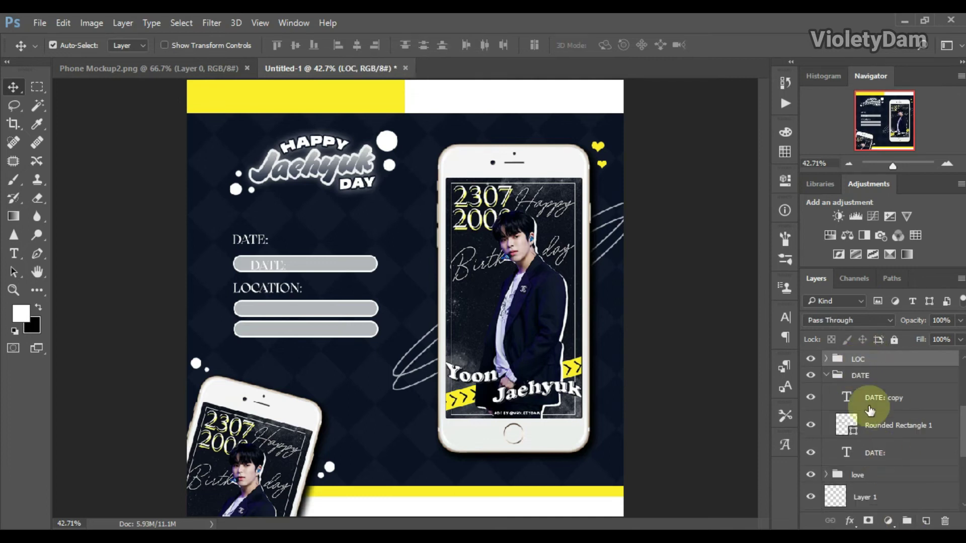
double_click(848, 397)
left_click(495, 45)
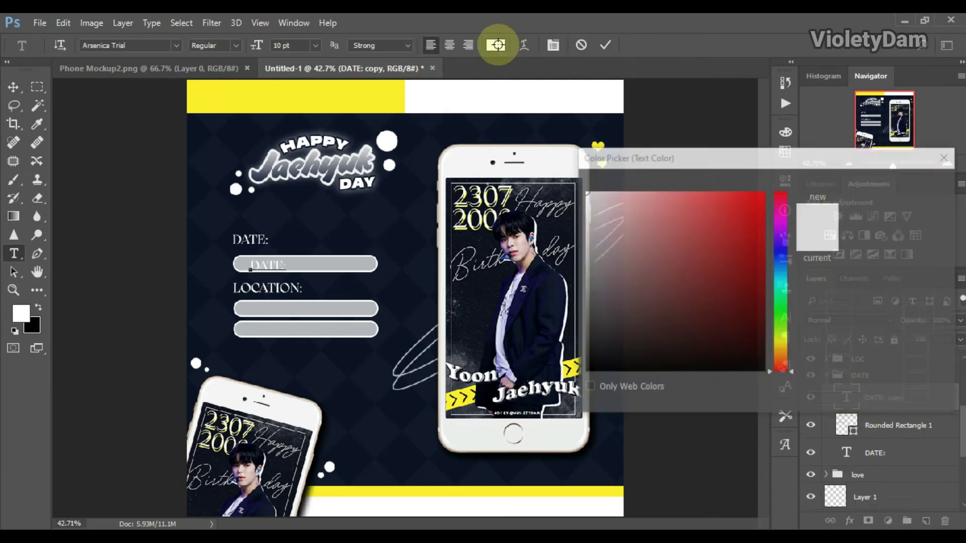
left_click(410, 286)
left_click(885, 184)
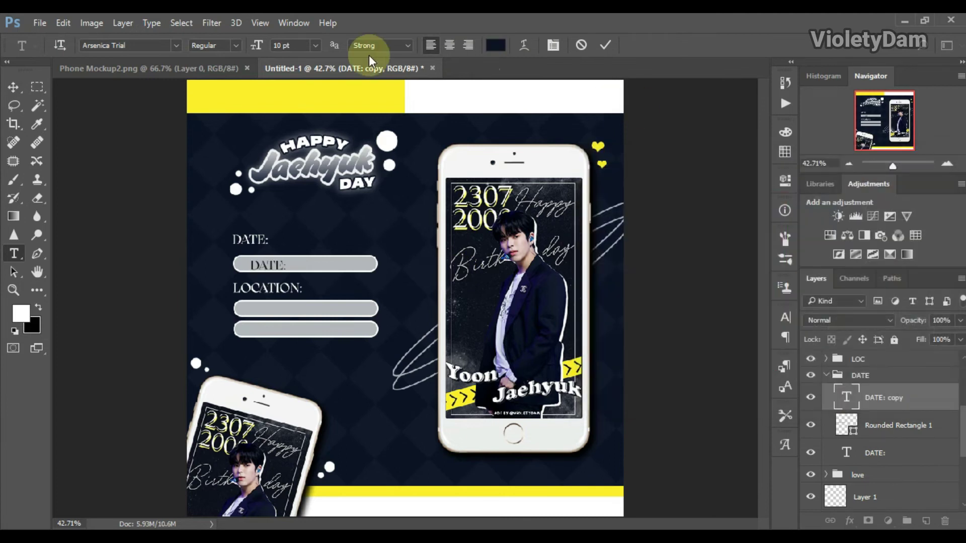
Browse fonts for the pill's DATE: text and commit it unchanged.
left_click(177, 45)
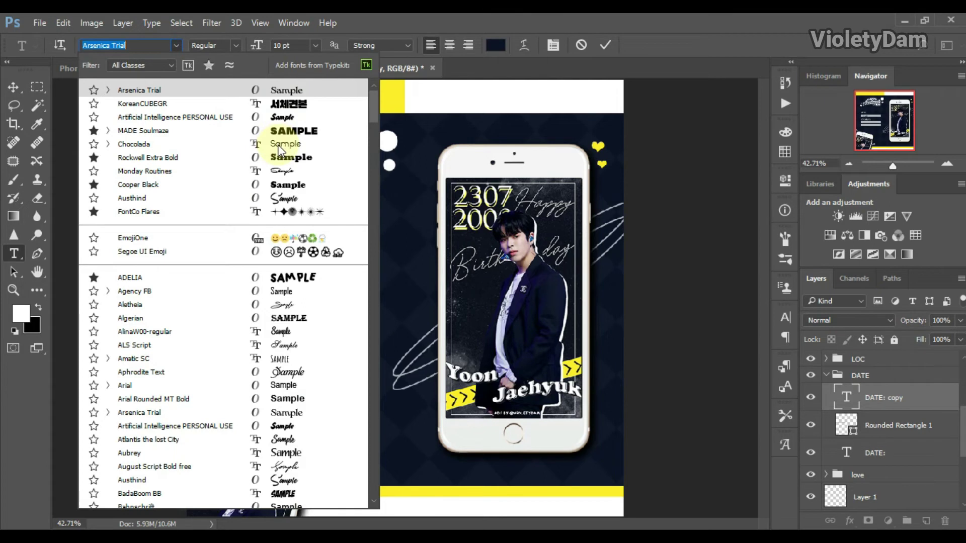
key("Escape")
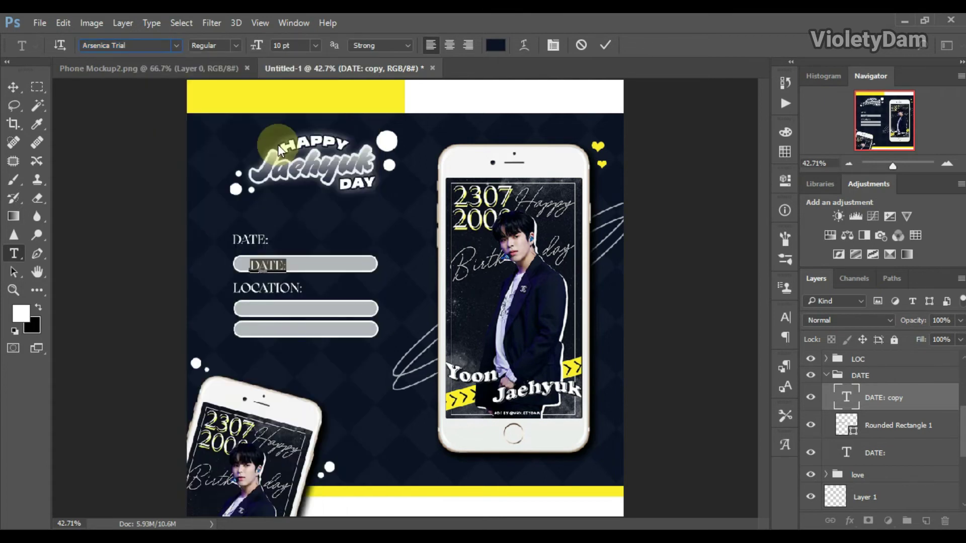
key("ctrl+Return")
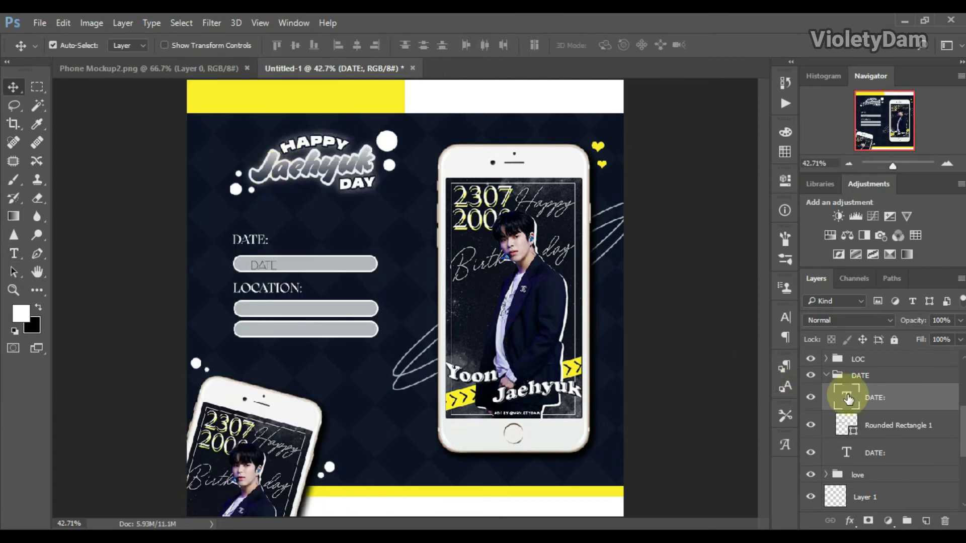
left_click(176, 45)
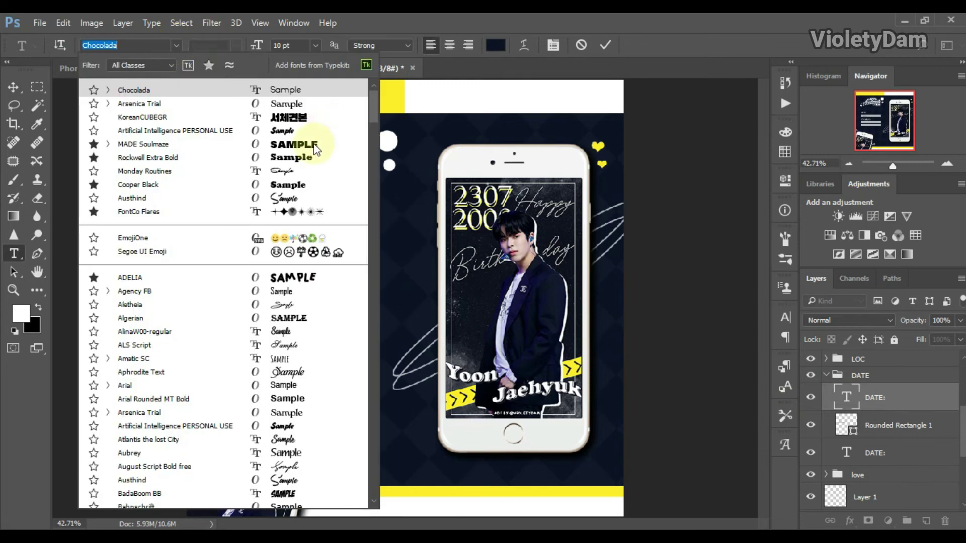
key("Down")
key("Down")
key("Down")
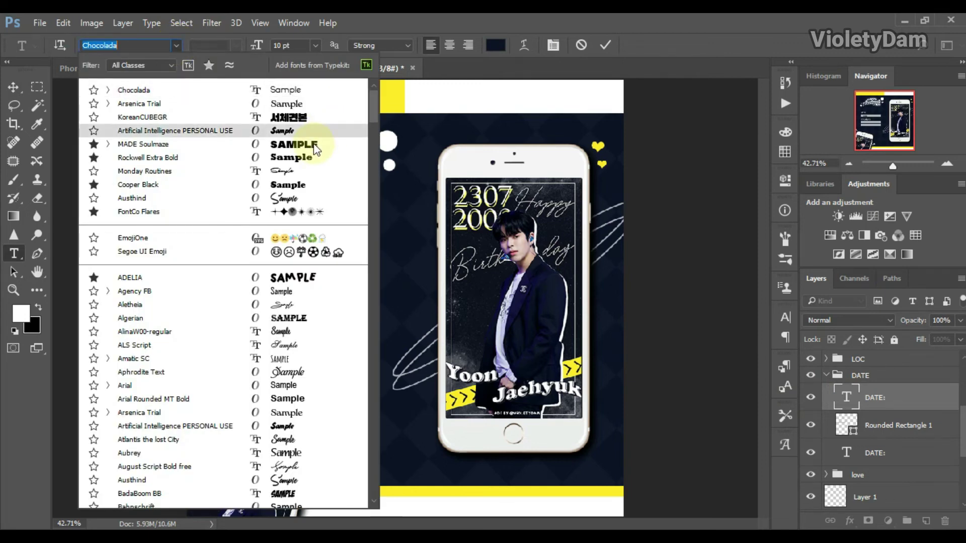
key("Escape")
key("ctrl+Return")
key("v")
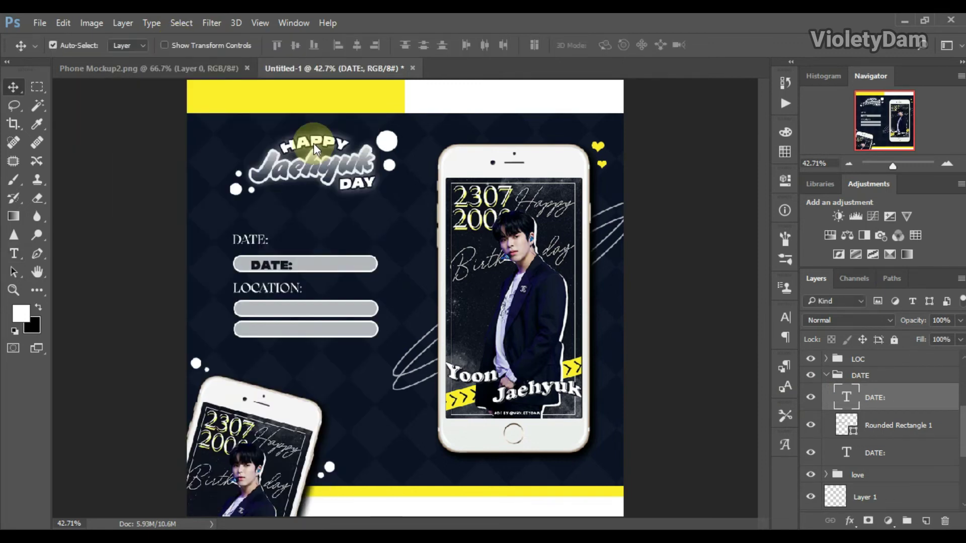
Retype the pill text as the July date and set it in Comic Sans MS.
double_click(844, 396)
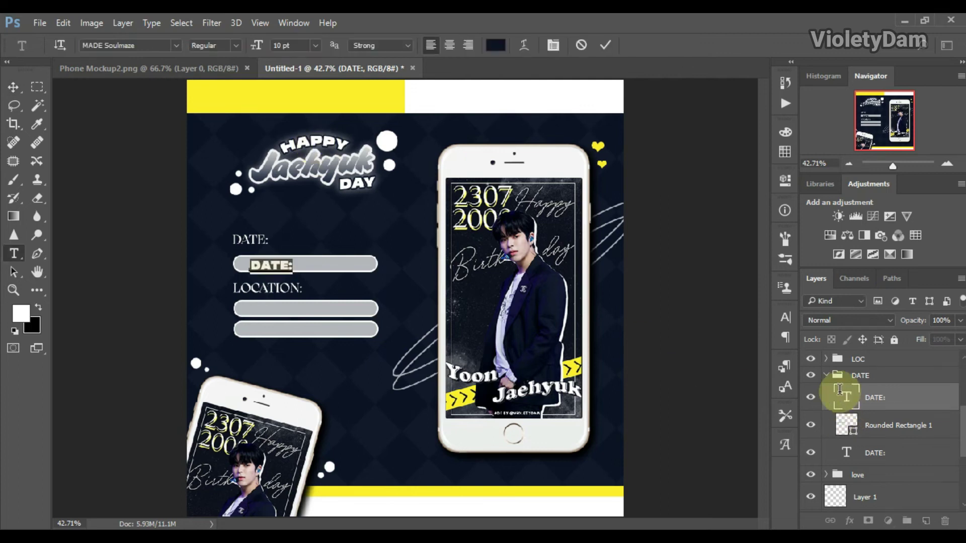
type("JULY")
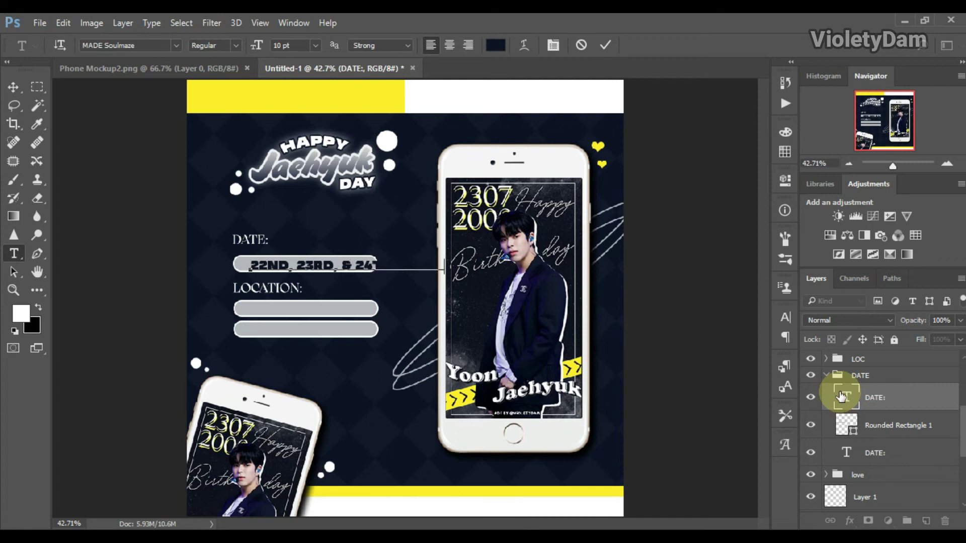
double_click(841, 397)
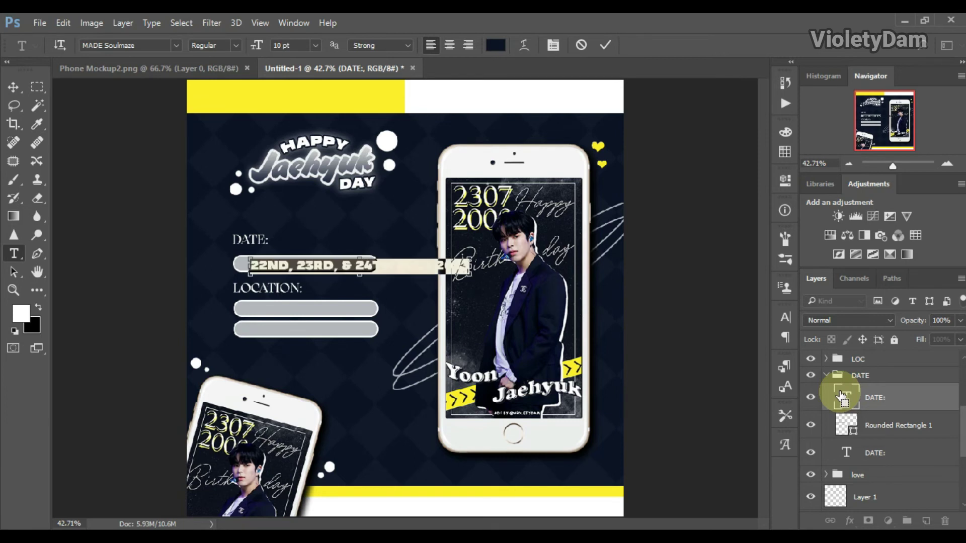
left_click(176, 46)
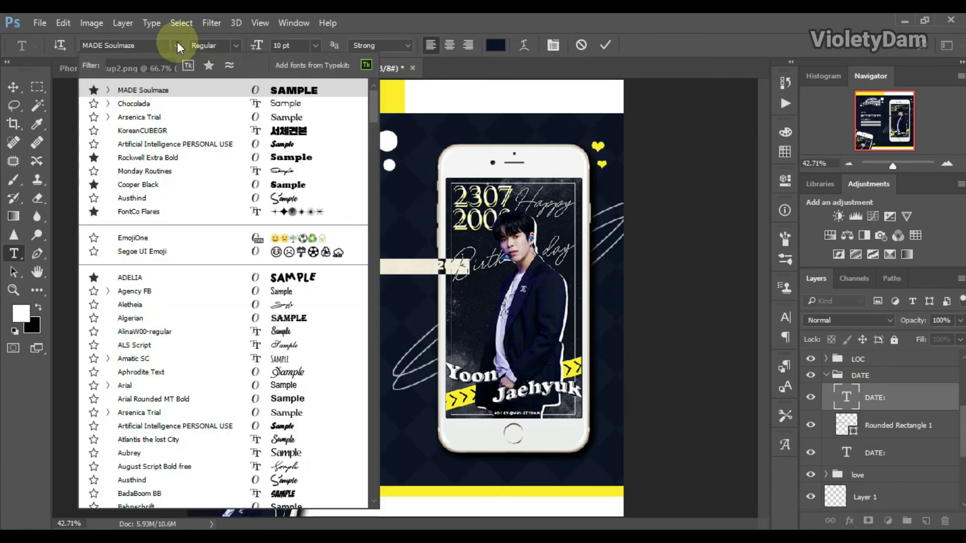
left_click(285, 116)
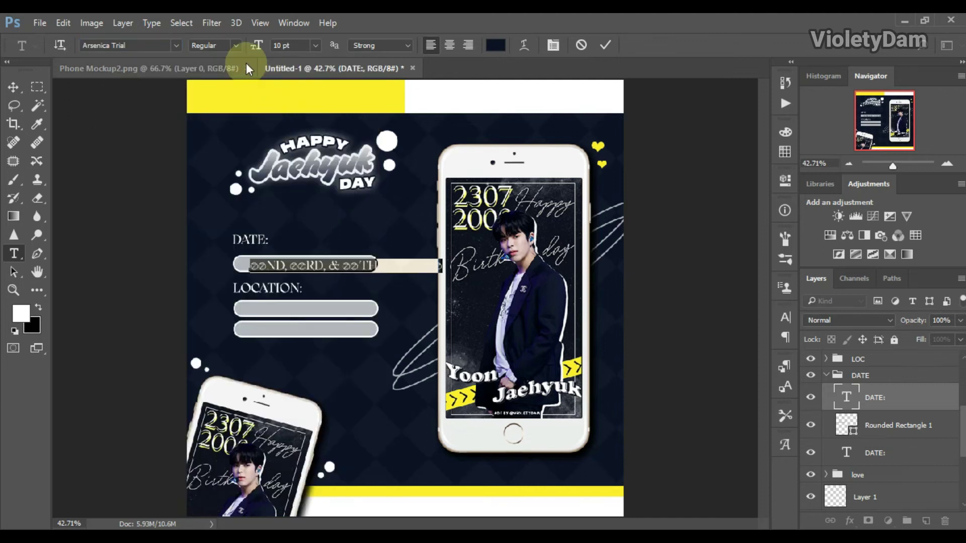
left_click(176, 46)
type("CO")
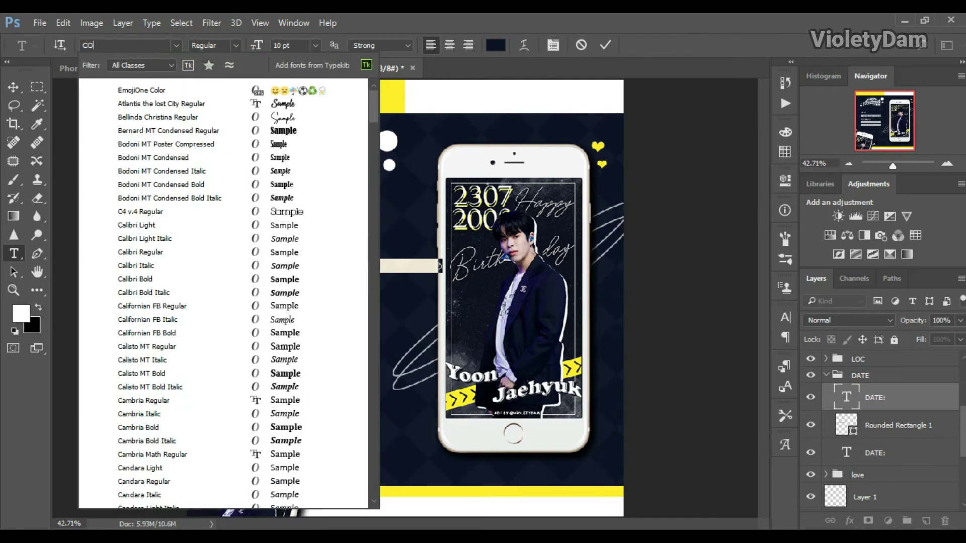
type("MI")
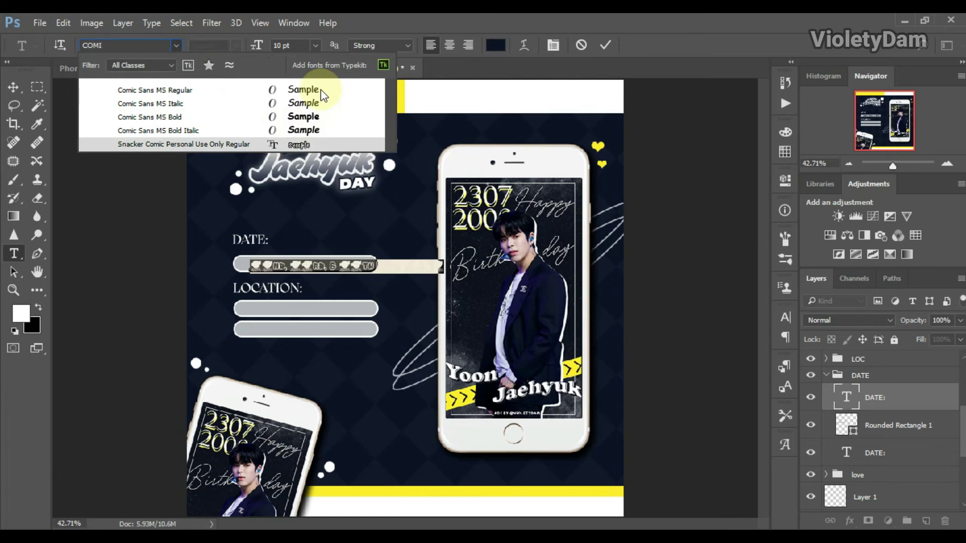
left_click(321, 89)
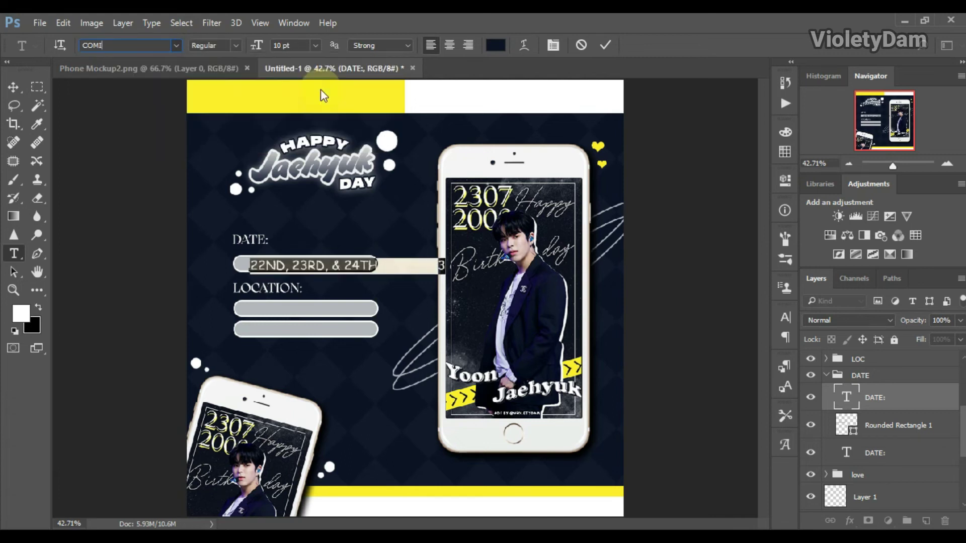
Shrink the date text in the pill to 8 pt.
left_click(317, 45)
left_click(305, 138)
left_click(315, 45)
left_click(306, 81)
left_click(316, 46)
left_click(316, 99)
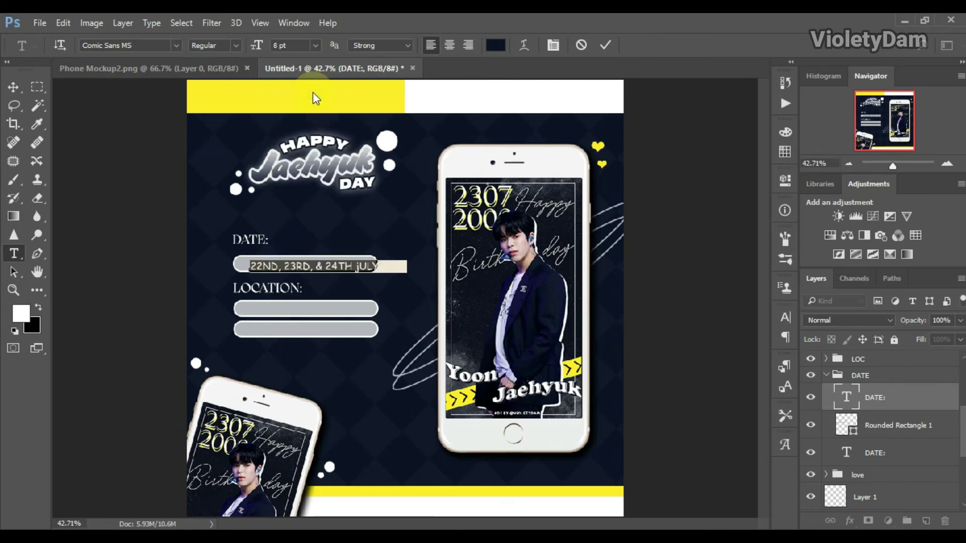
left_click(322, 263)
type("22nd-24th July 2023")
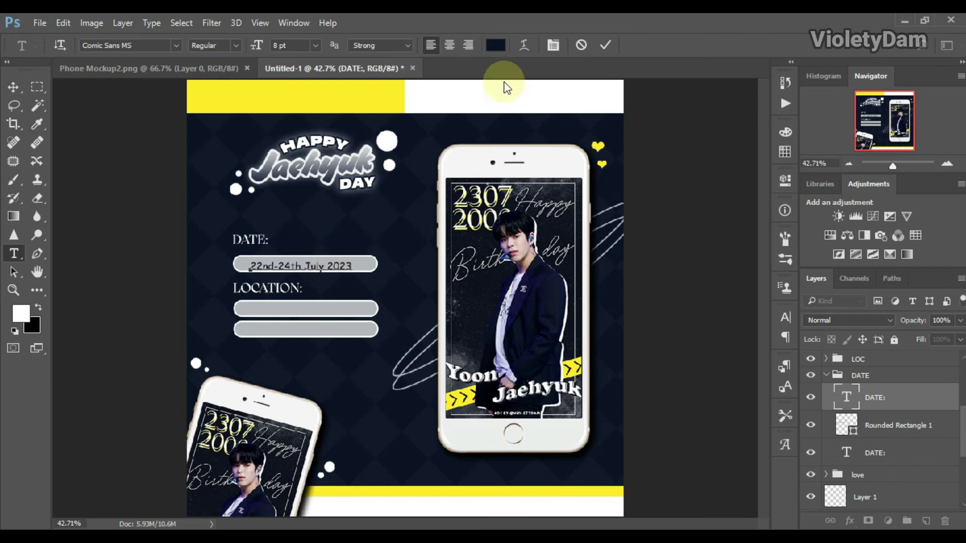
Centre the '22nd-24th July 2023' date text inside its pill.
left_click(605, 45)
key("v")
left_click_drag(363, 261, 335, 266)
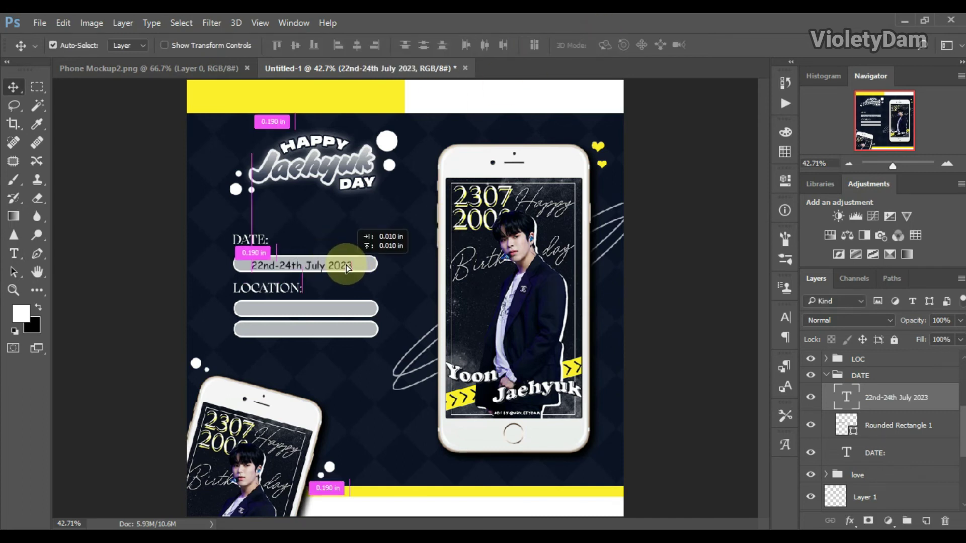
left_click(366, 266)
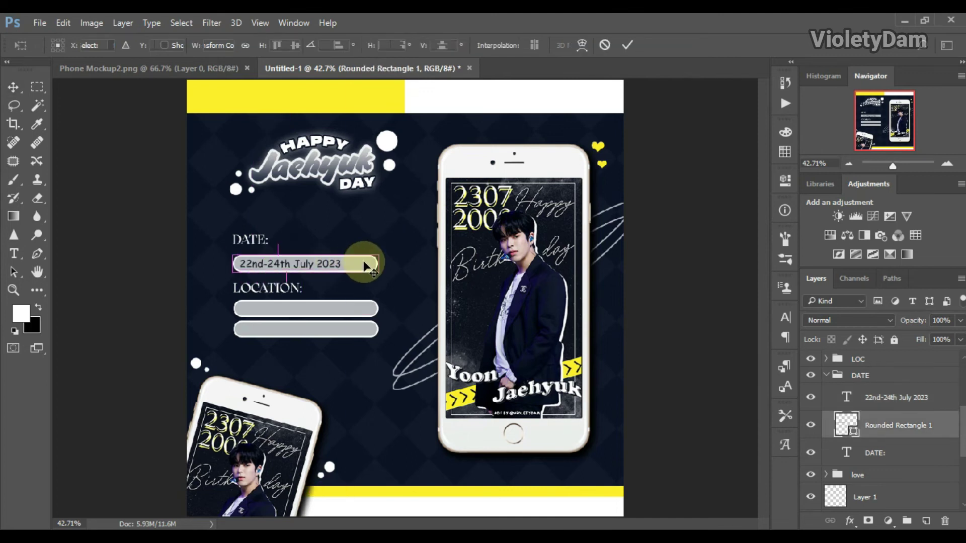
left_click(318, 266)
left_click_drag(319, 267, 333, 267)
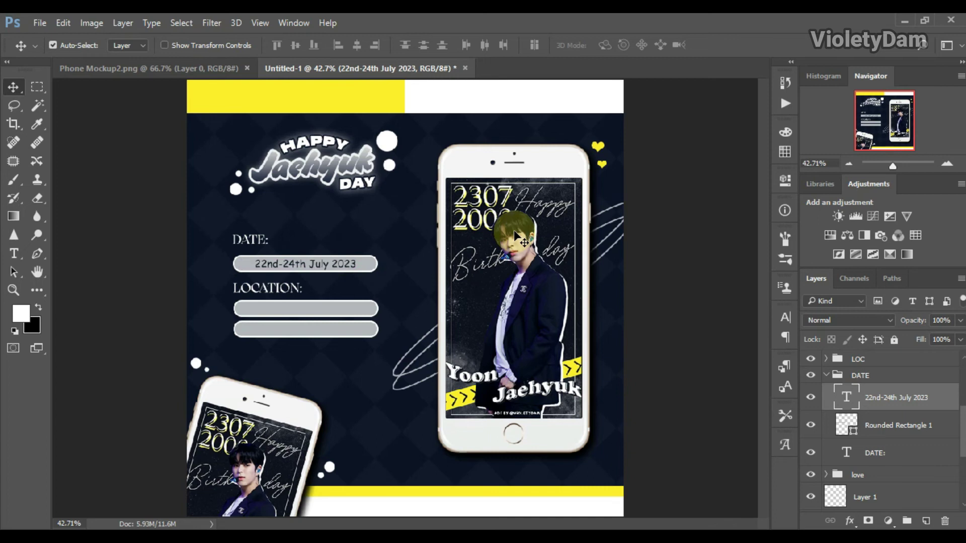
Copy the date text into the upper location pill and retype it as 'Indonesia, South Korea'.
left_click(346, 267)
left_click_drag(347, 266, 343, 311, "alt")
left_click_drag(879, 395, 874, 357)
left_click(829, 364)
left_click(849, 382)
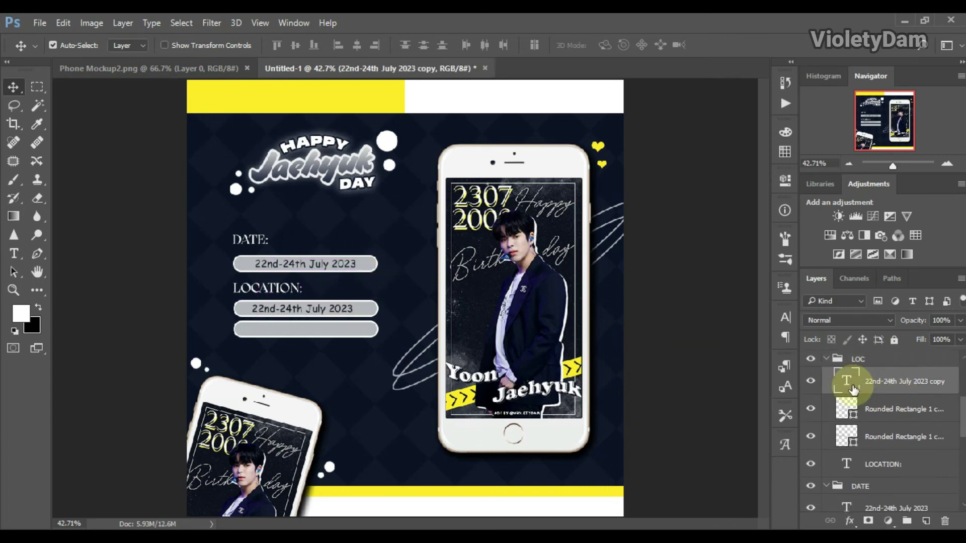
double_click(849, 382)
type("Indone")
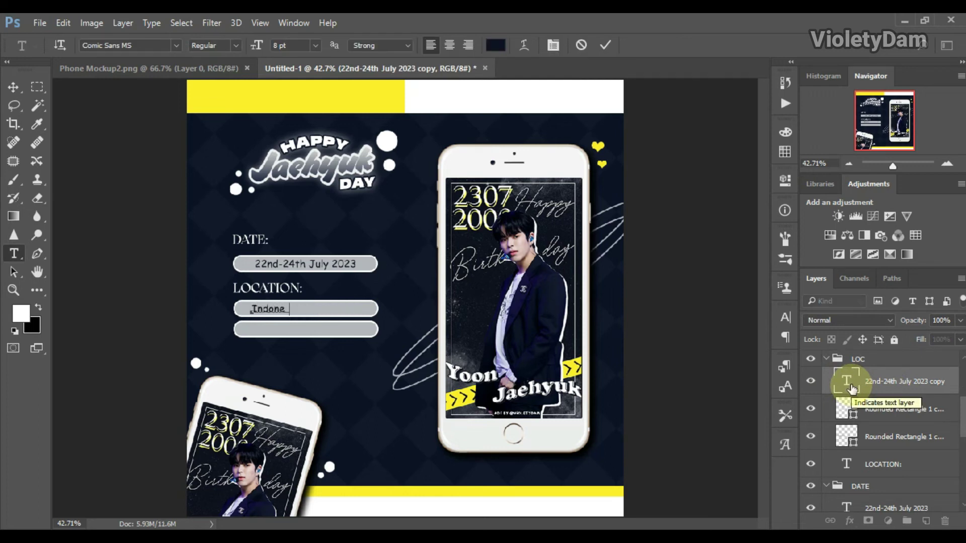
type("rea")
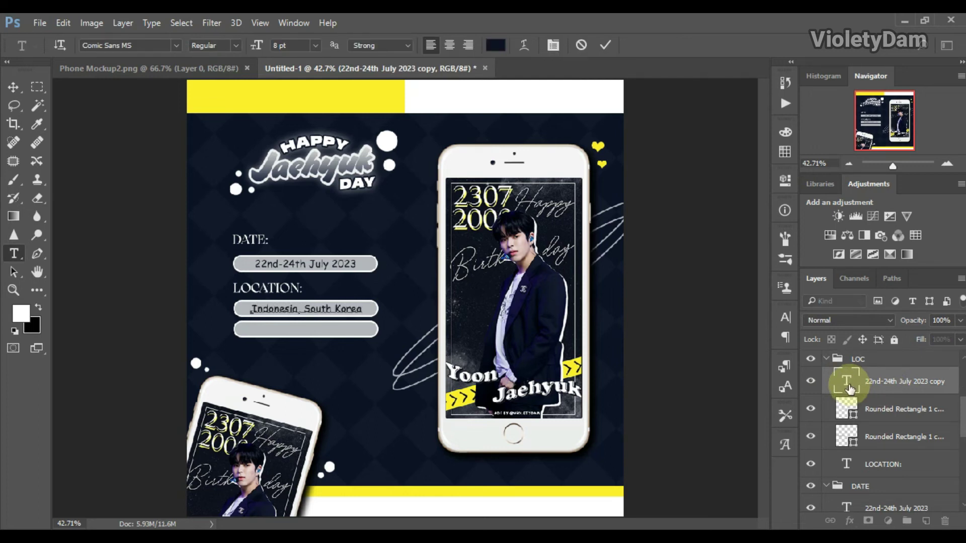
left_click(605, 45)
key("v")
Add a trailing comma after 'South Korea' in the upper location text.
double_click(844, 384)
left_click(358, 309)
type(",")
key("ctrl+Return")
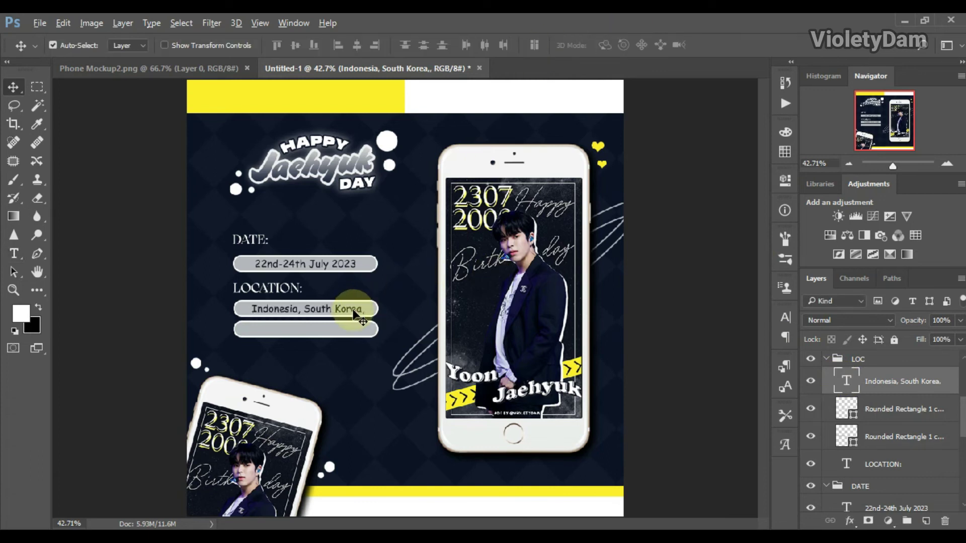
Copy the location text into the lower pill, retype it as 'Philippines, Thailand', and centre it.
left_click_drag(358, 312, 353, 331)
double_click(849, 363)
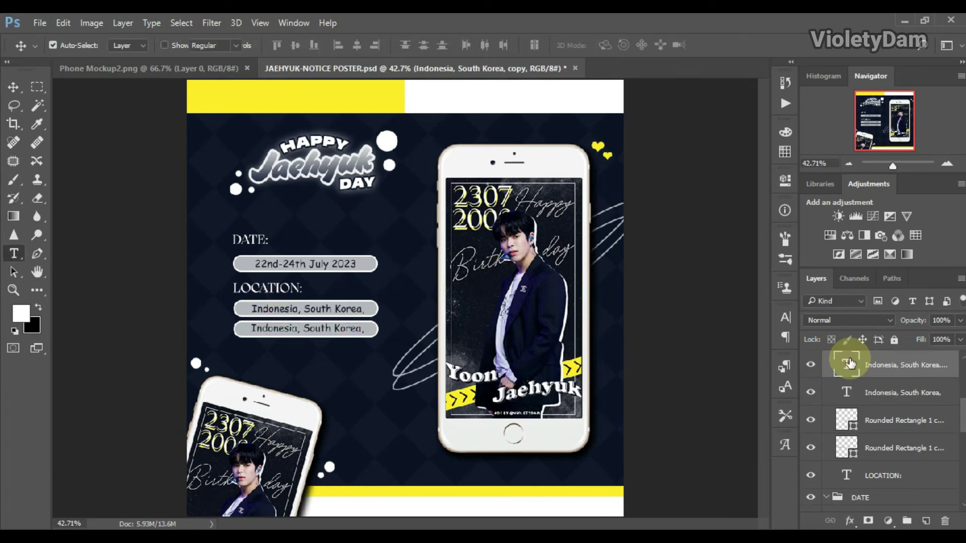
type("Philippines")
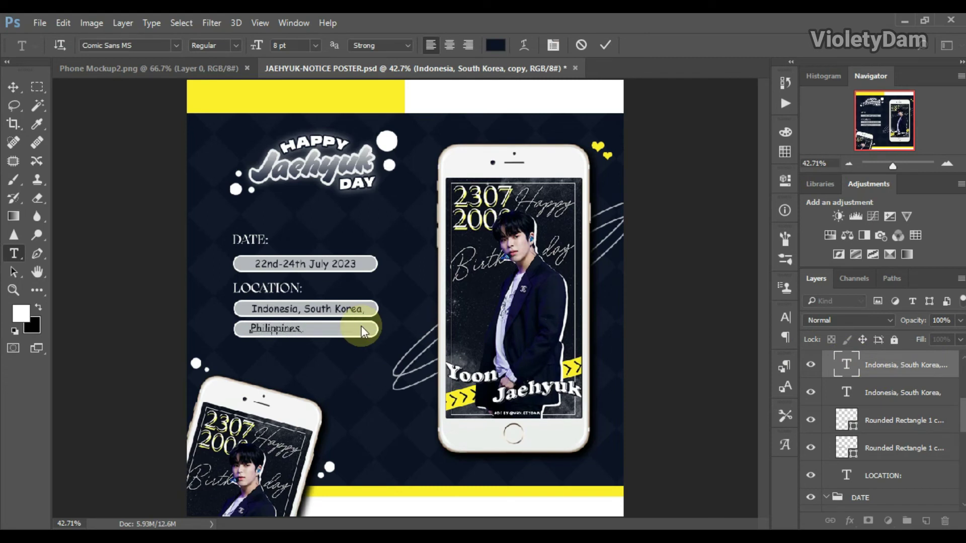
left_click(604, 47)
key("v")
left_click_drag(328, 332, 332, 336)
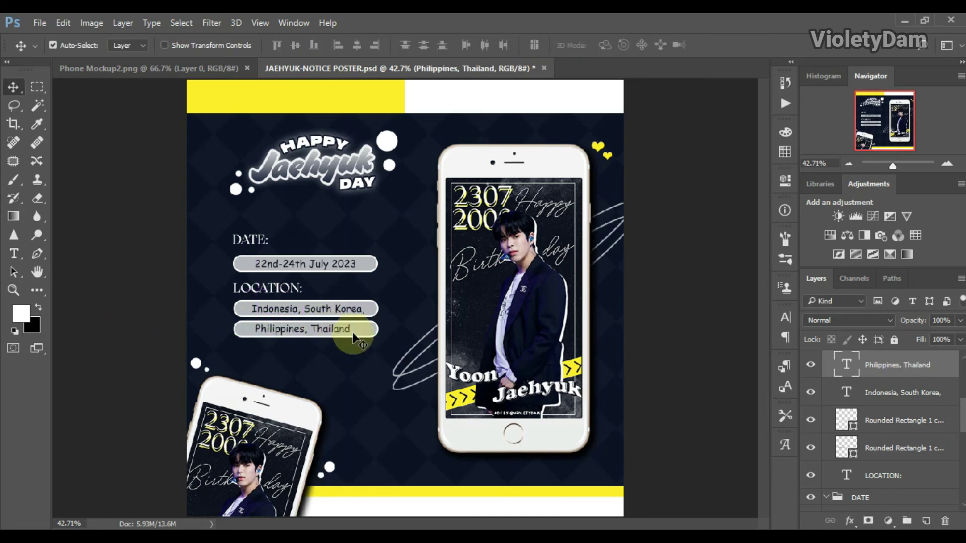
scroll(899, 411, "up", 5)
scroll(899, 412, "up", 3)
Tidy the Layers panel: collapse the LOC group, toggle DATE/LOC visibility, select the title group.
left_click(862, 359)
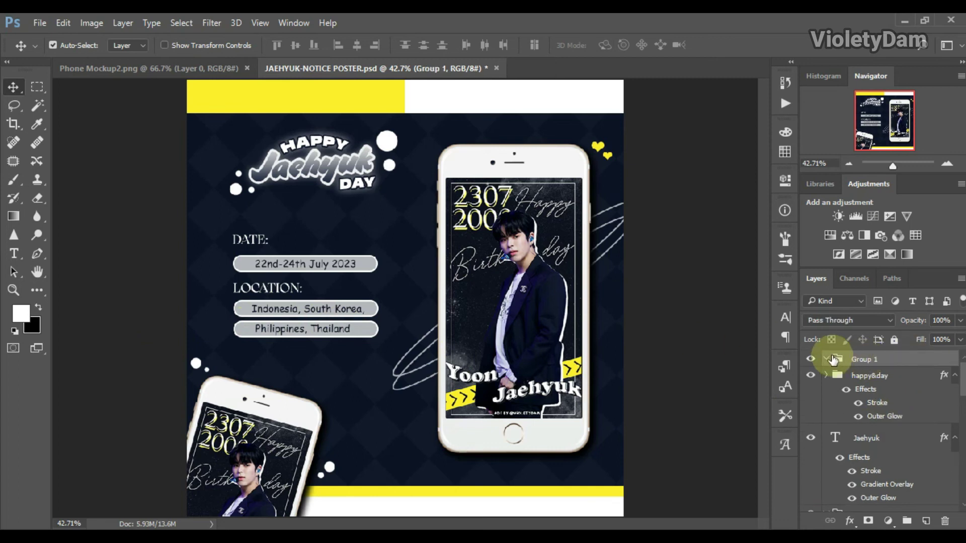
scroll(862, 359, "down", 1)
left_click(862, 358)
left_click(825, 497)
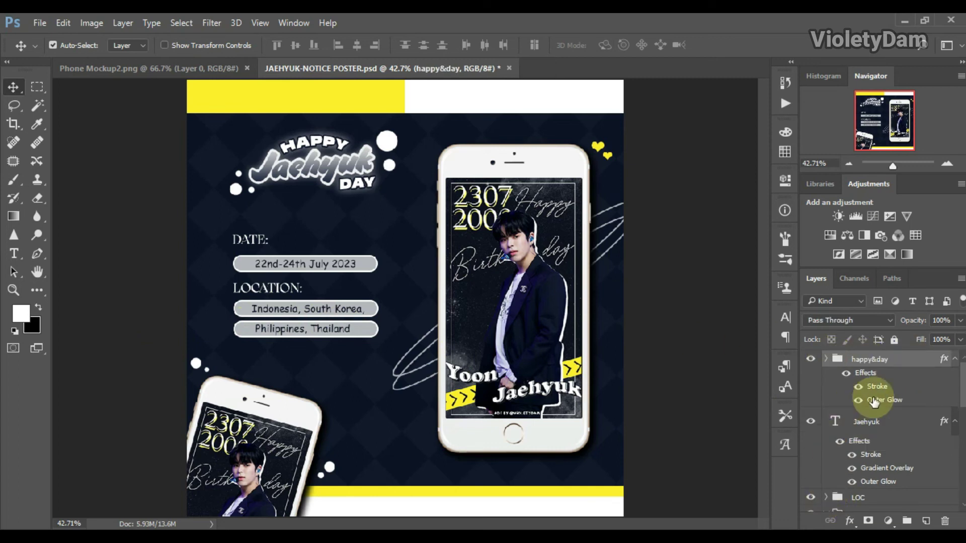
scroll(923, 406, "down", 2)
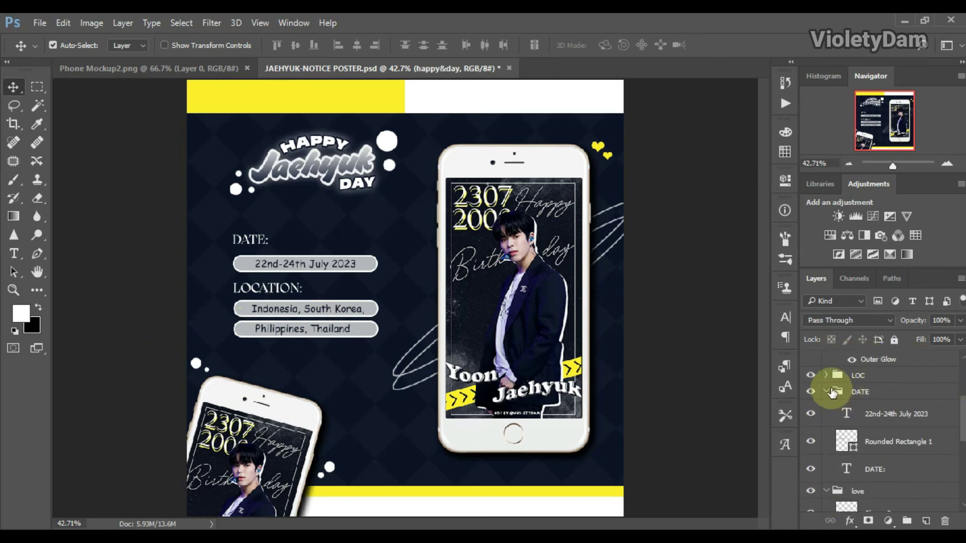
left_click(835, 391)
left_click(811, 392)
left_click(811, 375)
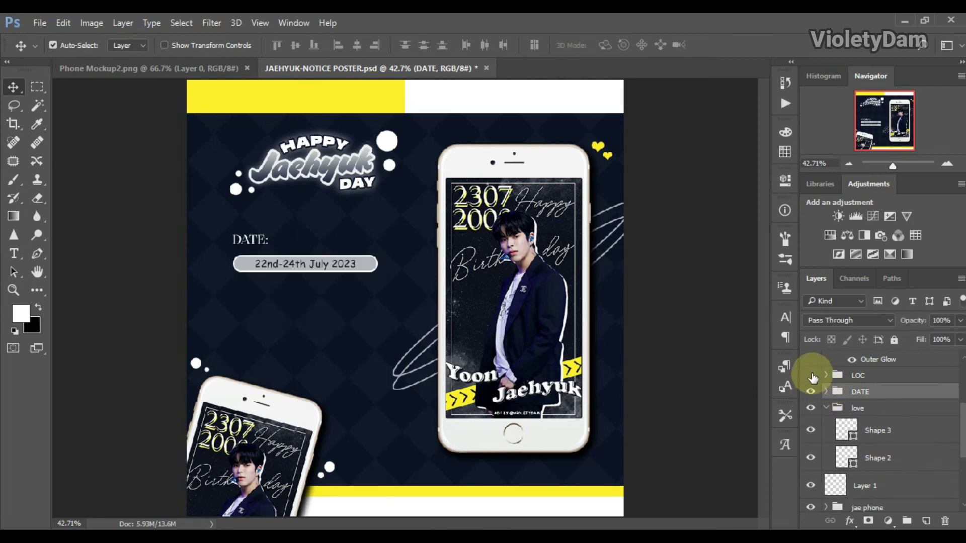
scroll(884, 382, "up", 3)
left_click(881, 360)
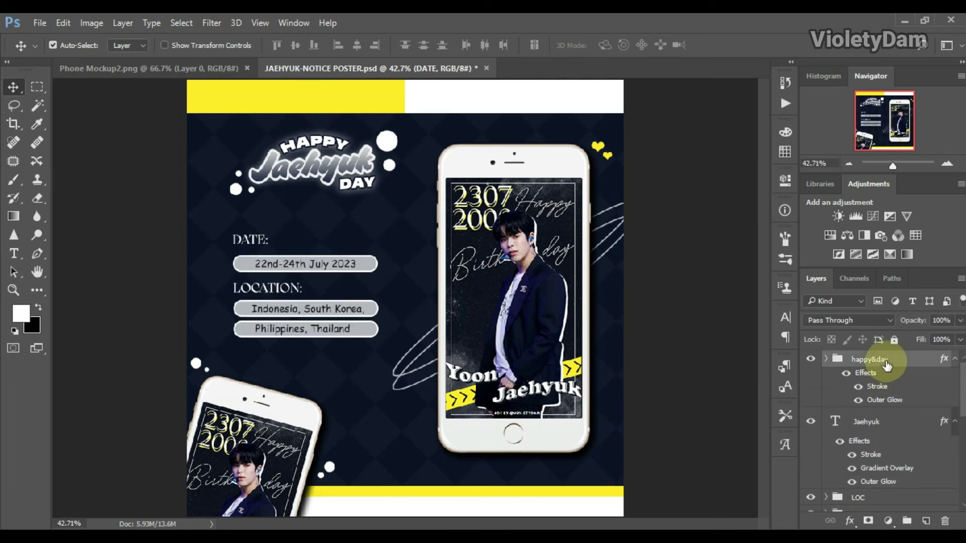
Add 'Birthday Ads for Treasure Yoon Jaehyuk' in Coconat to the yellow header, shifted left and scaled down.
left_click(13, 253)
left_click(281, 101)
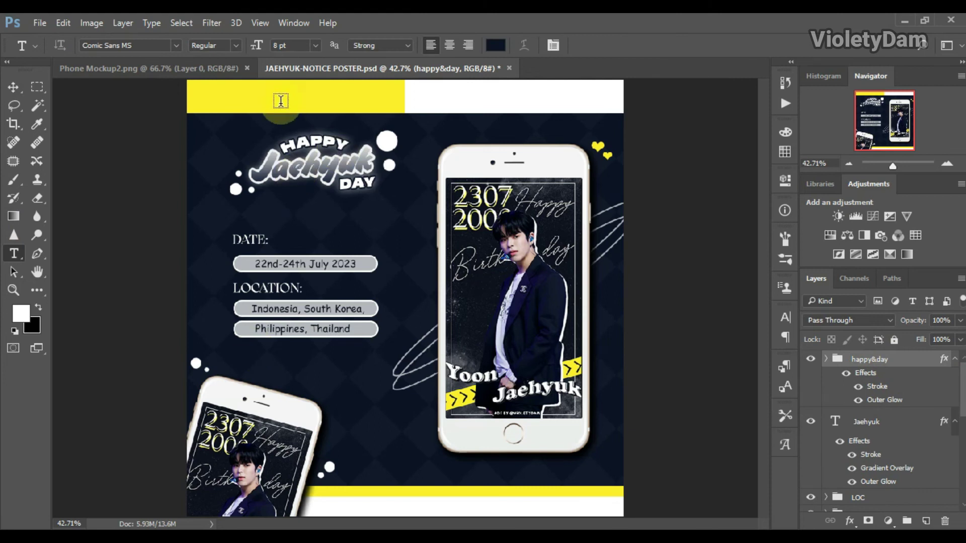
left_click(176, 45)
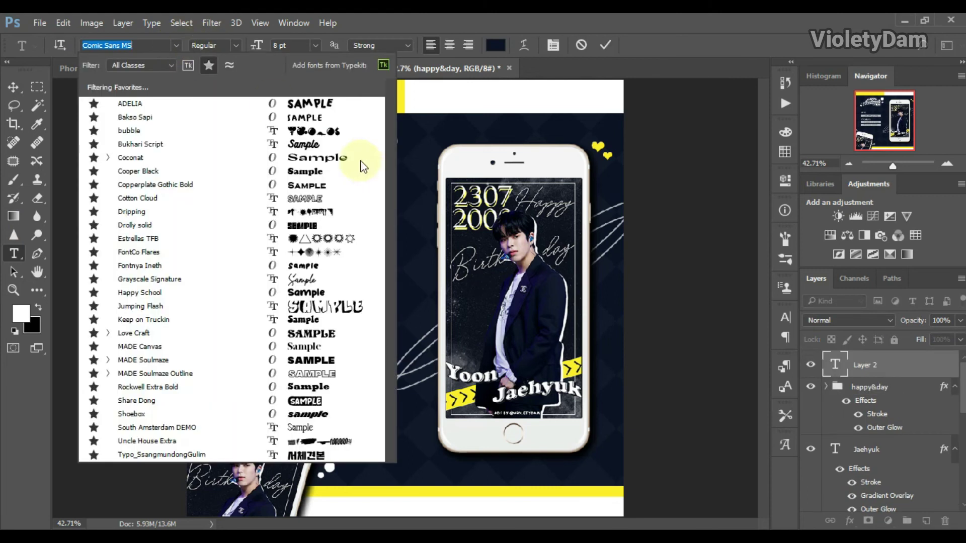
left_click(309, 159)
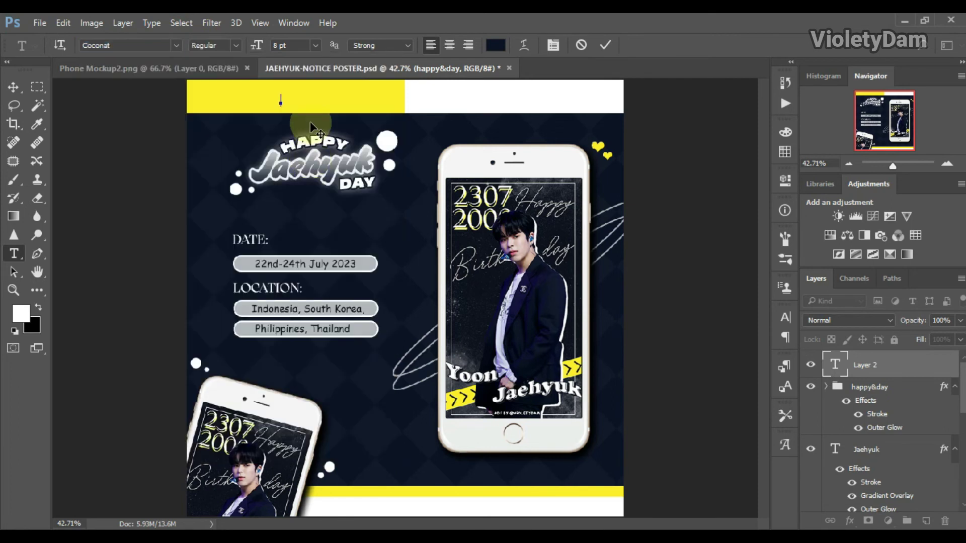
type("Birthday Ads for Treasure Yoon Jaehyuk")
left_click(603, 45)
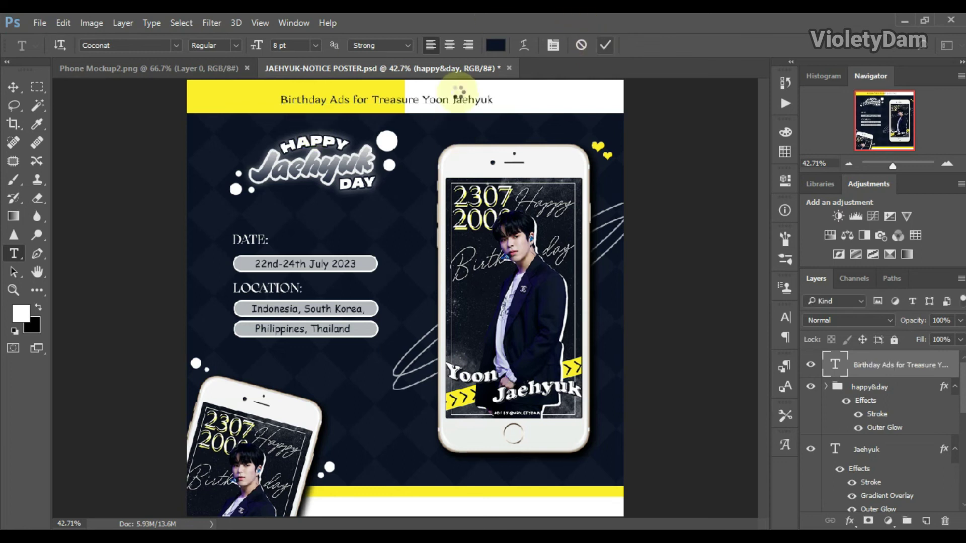
key("v")
mouse_move(480, 101)
left_mouse_down()
mouse_move(394, 96)
mouse_move(382, 105)
left_mouse_up()
key("ctrl+t")
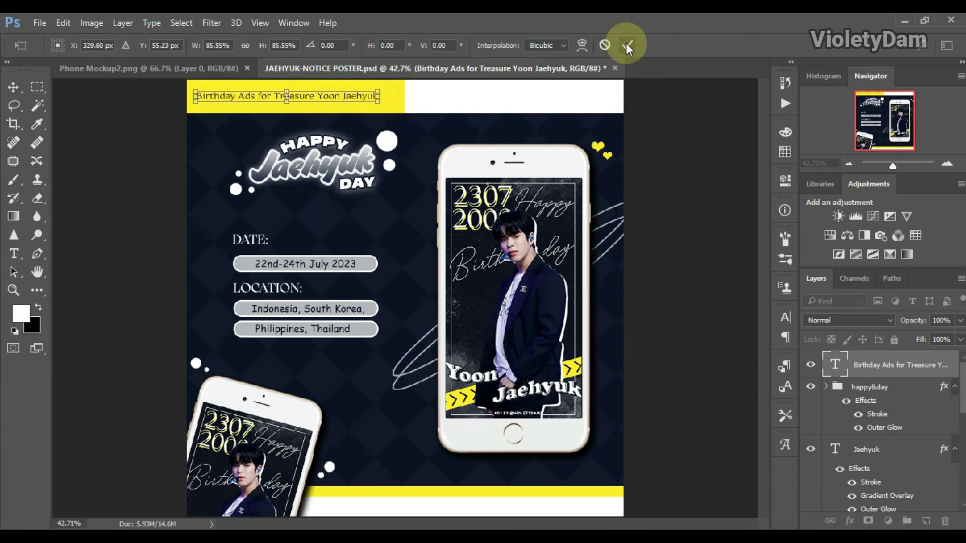
left_click(626, 43)
Duplicate the header text into the white strip and retype it as the Instagram account handle.
left_click_drag(352, 96, 587, 99)
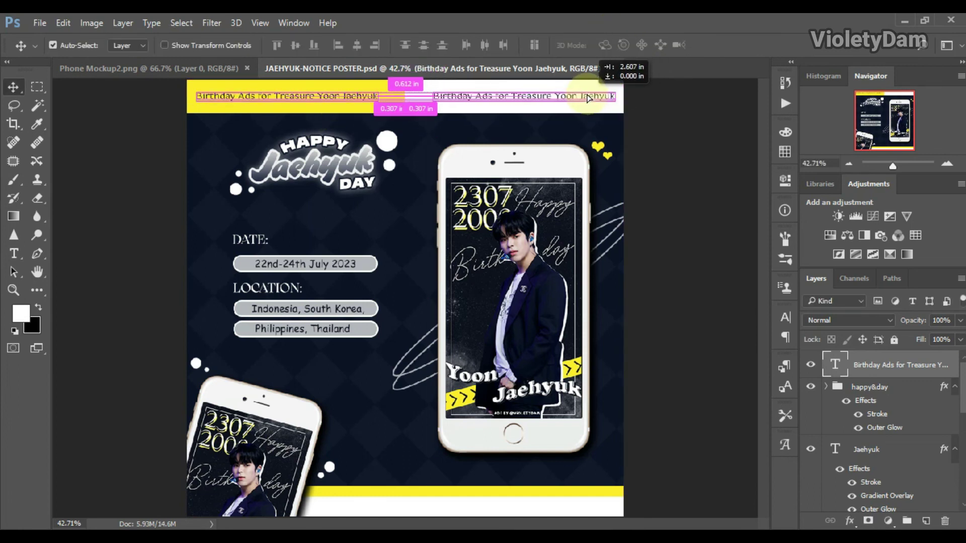
double_click(830, 364)
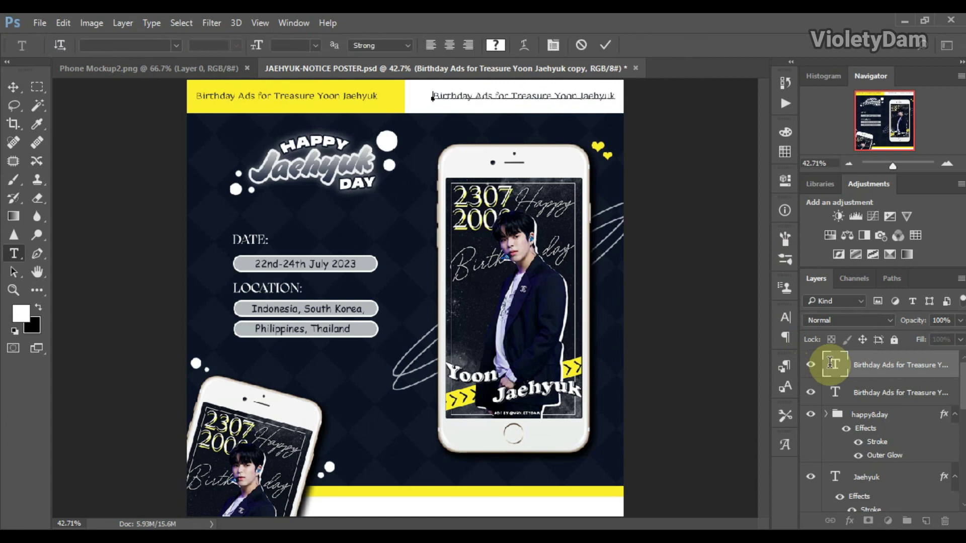
key("BackSpace")
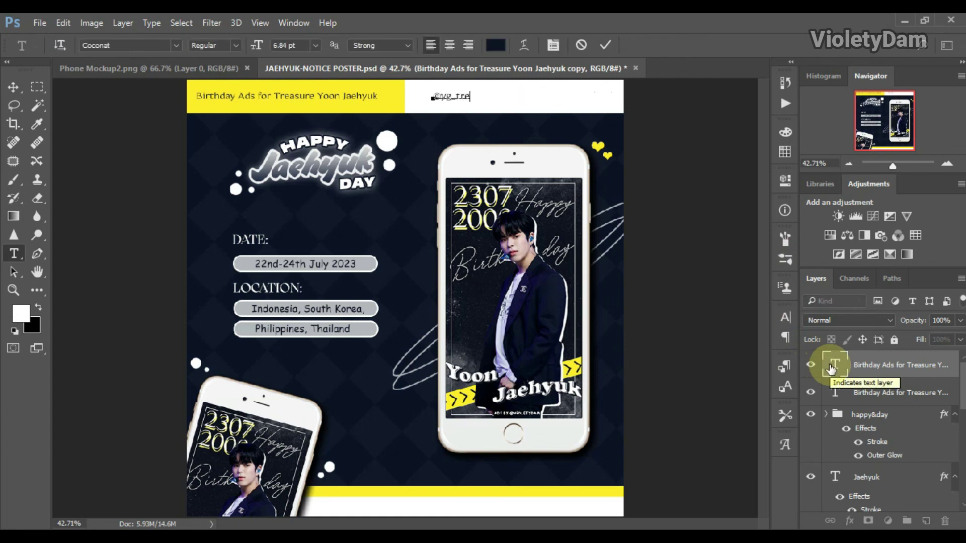
type("asure_offi")
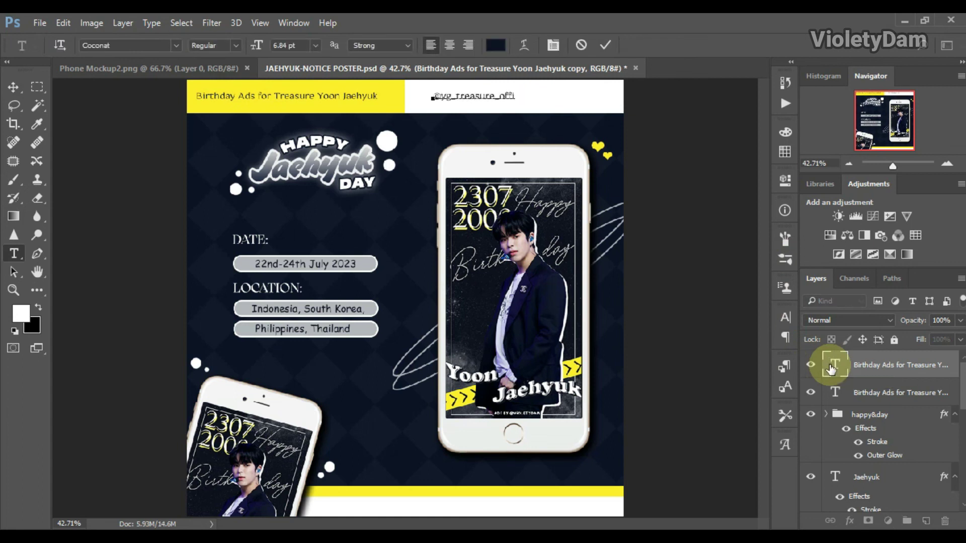
type("al")
left_click(605, 45)
key("v")
Add an 'Ads by' credit with the account handle in the bottom bar, then copy it below the location boxes.
mouse_move(500, 96)
left_mouse_down()
mouse_move(575, 97)
mouse_move(447, 505)
left_mouse_up()
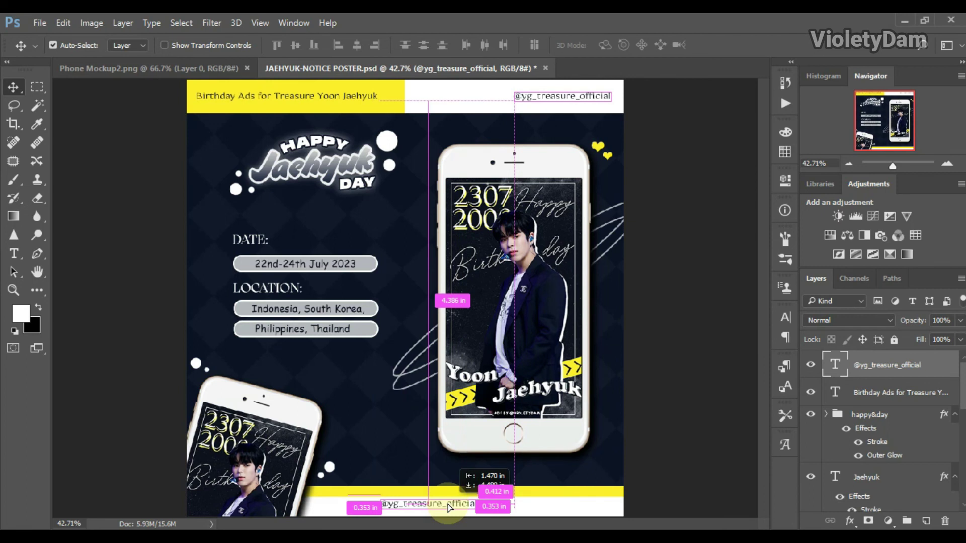
double_click(835, 364)
type("Ad")
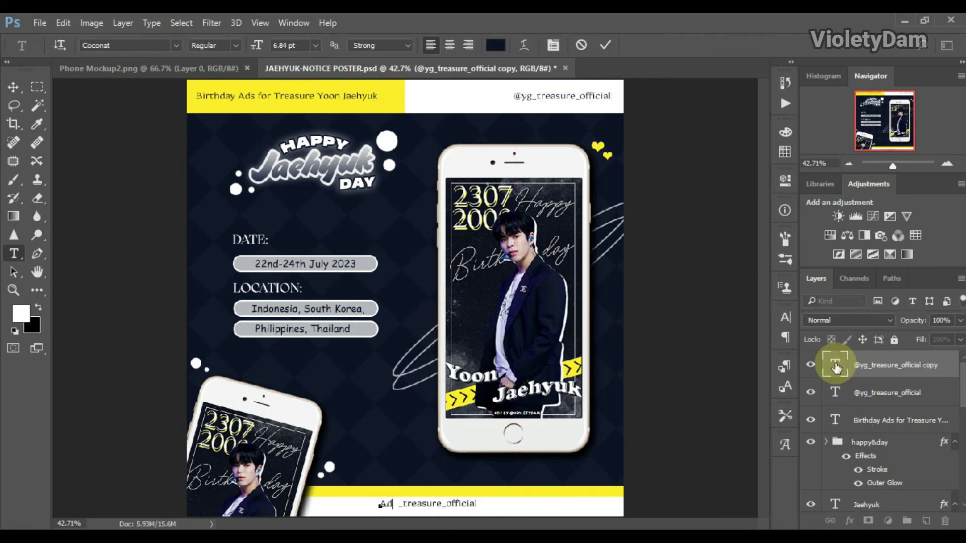
type("s by @Viole")
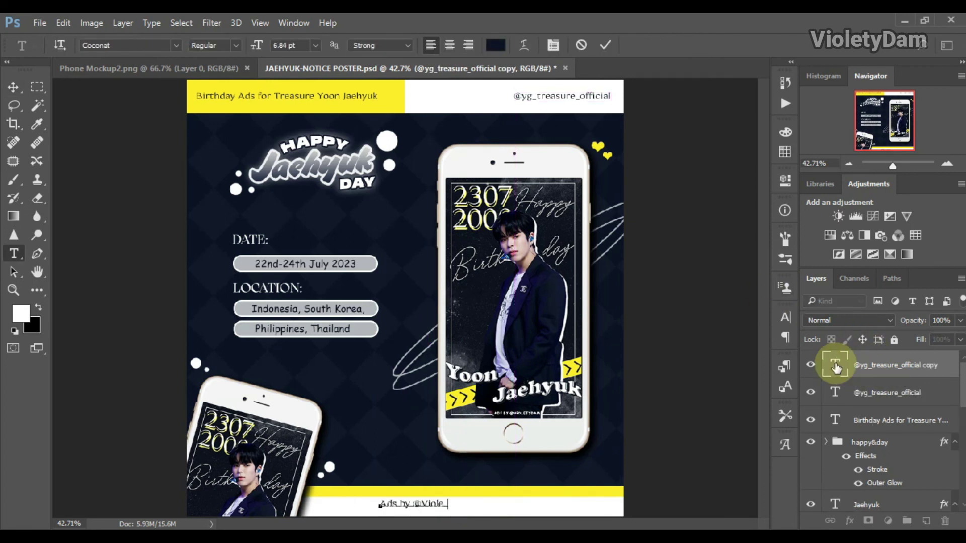
type("tyDam")
left_click(605, 44)
left_click_drag(431, 503, 295, 357)
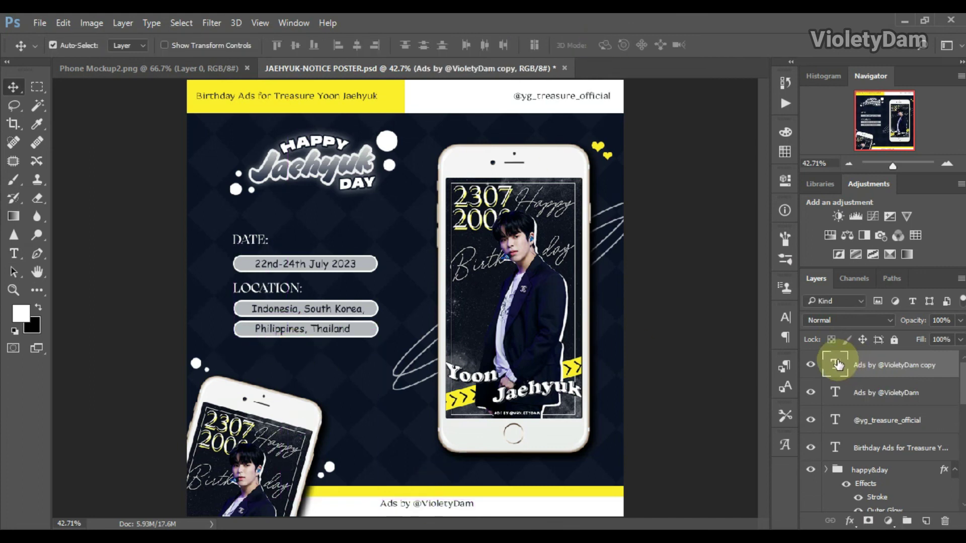
double_click(835, 365)
left_click(498, 41)
type("ffffff")
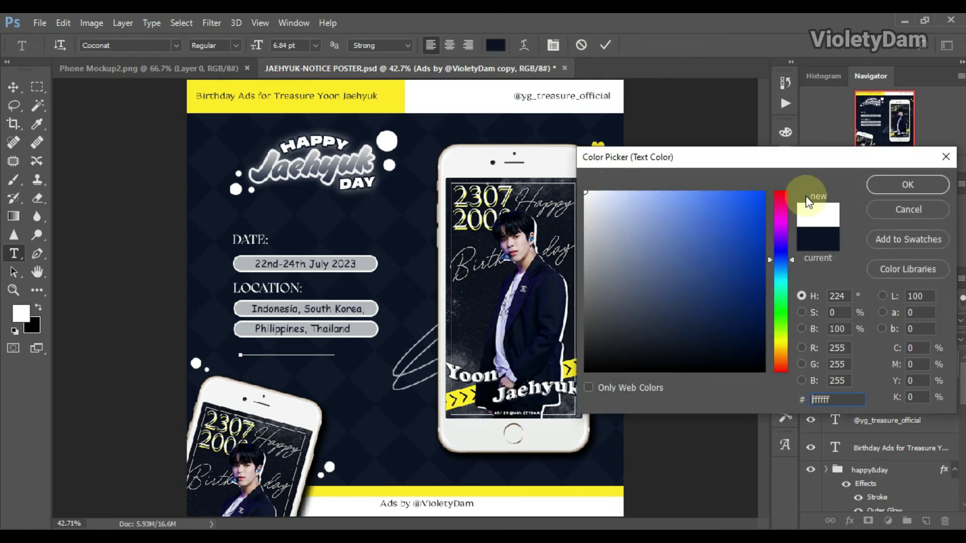
Make the two-line tag reminder white and tighten its line spacing to 6 pt.
left_click(881, 184)
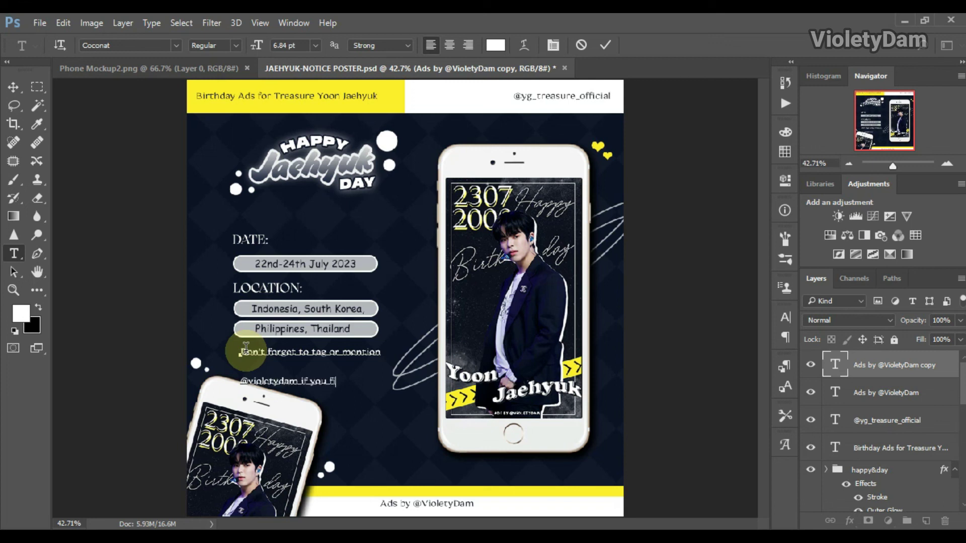
left_click_drag(246, 347, 385, 382)
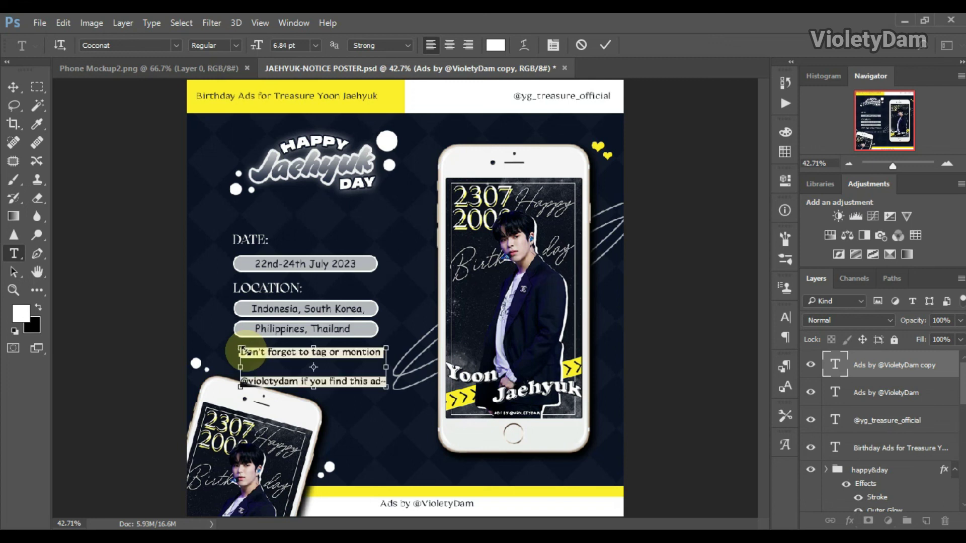
left_click(786, 317)
left_click(750, 106)
left_click(758, 353)
left_click(761, 119)
left_click(751, 173)
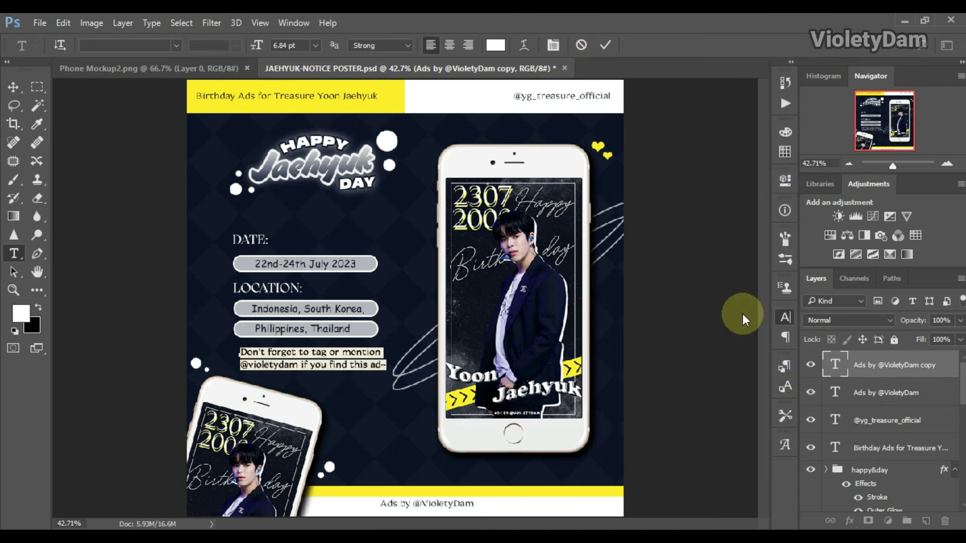
Align the reminder with the location boxes, place the yellow heart beside it, and group the text layers.
key("ctrl+Return")
left_click_drag(352, 361, 346, 364)
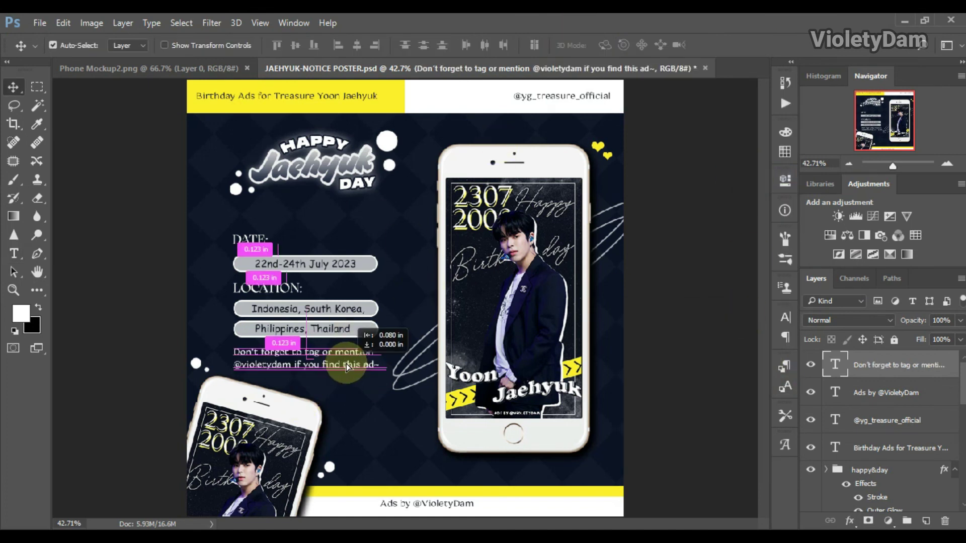
mouse_move(609, 157)
left_mouse_down()
mouse_move(402, 328)
mouse_move(385, 355)
left_mouse_up()
scroll(948, 377, "up", 5)
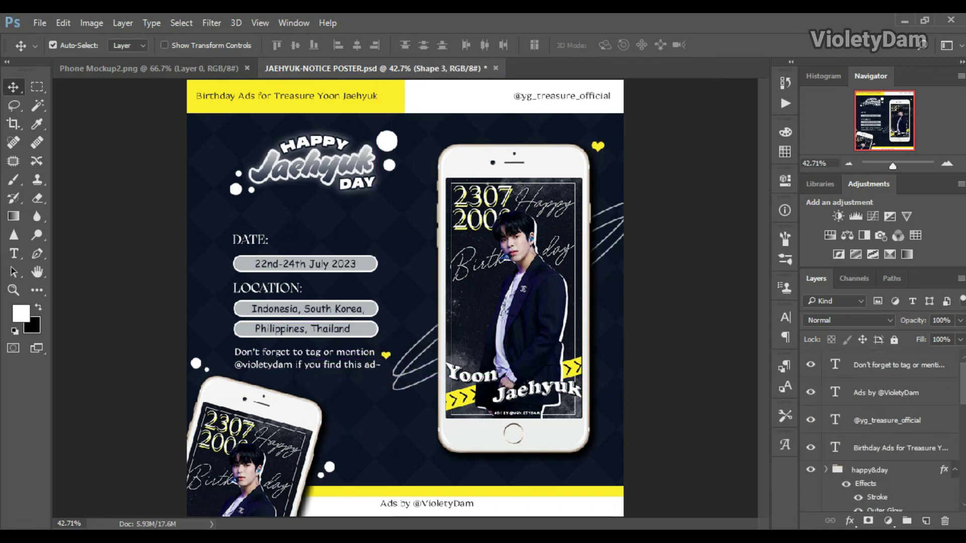
left_click(885, 448)
left_click(884, 365, "shift")
left_click(908, 523)
Add an enlarged white FontCo Flares sparkle star beside the reminder note.
left_click(14, 253)
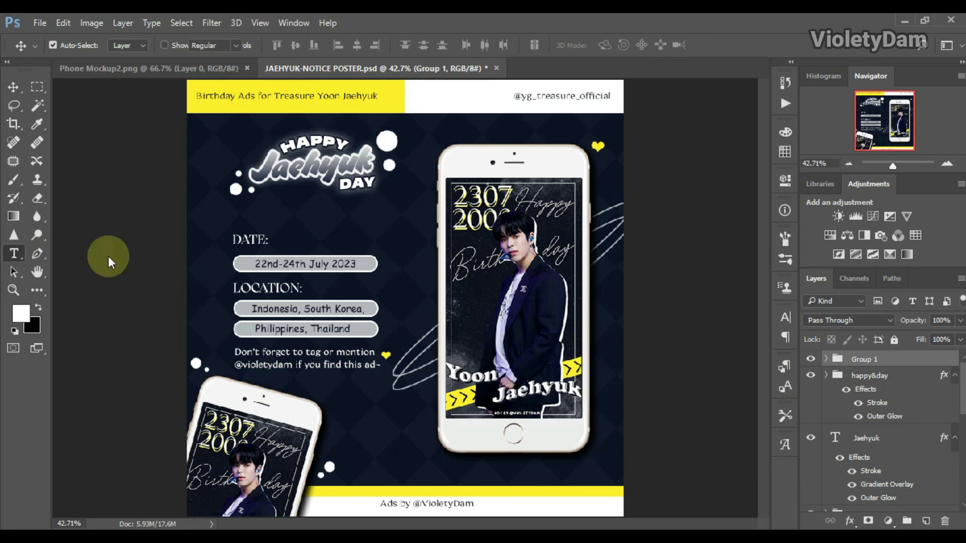
left_click(388, 386)
left_click(174, 45)
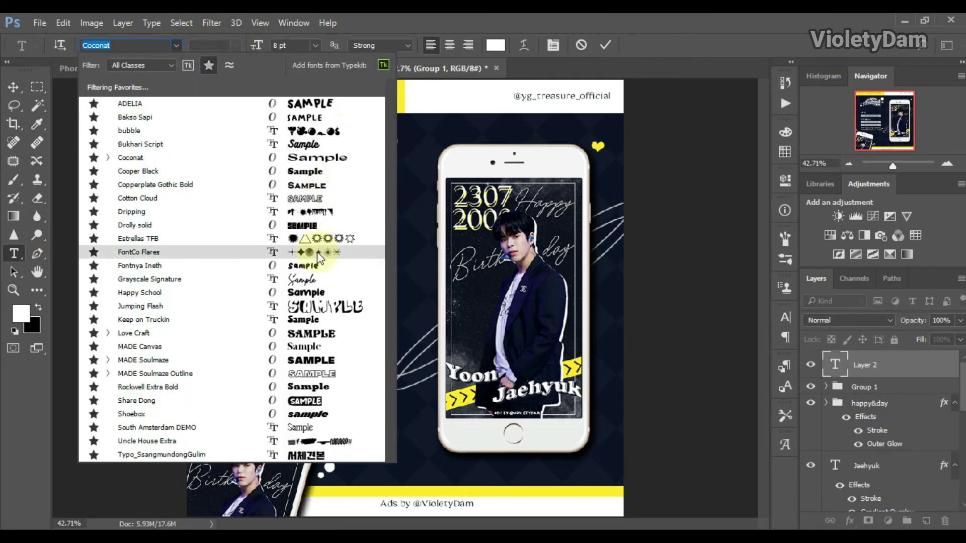
left_click(317, 254)
type("a")
key("ctrl+Return")
key("v")
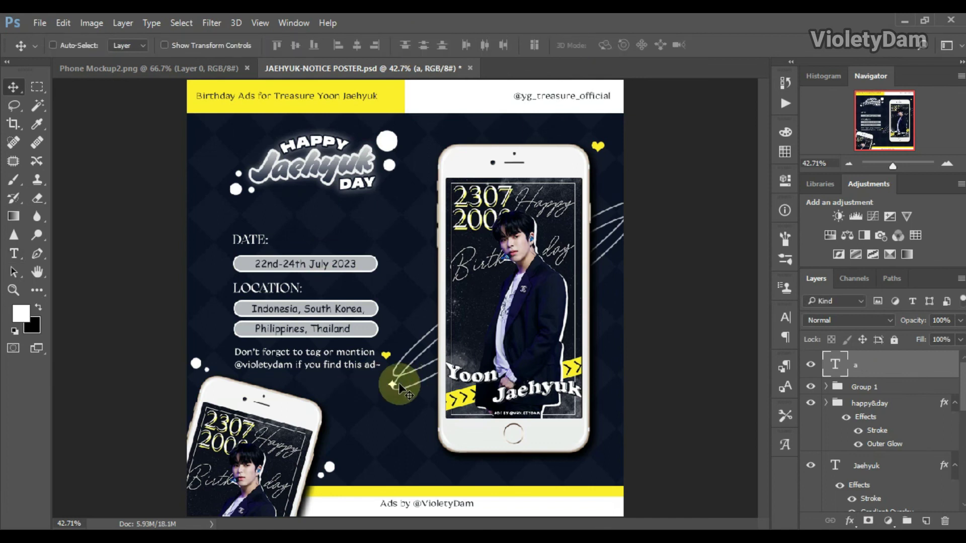
key("ctrl+t")
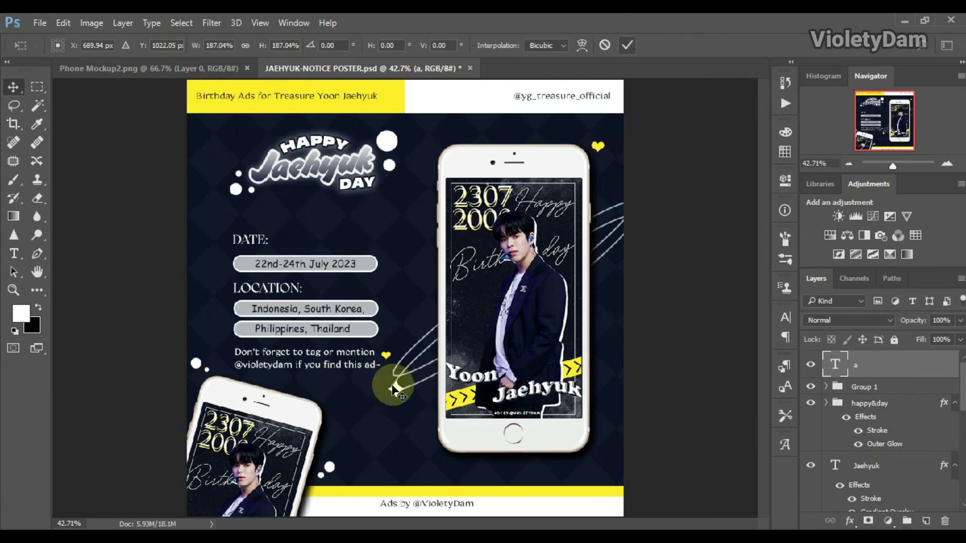
key("Return")
Copy the star near the top of the phone and save the poster.
mouse_move(383, 359)
left_mouse_down()
mouse_move(382, 378)
mouse_move(606, 165)
left_mouse_up()
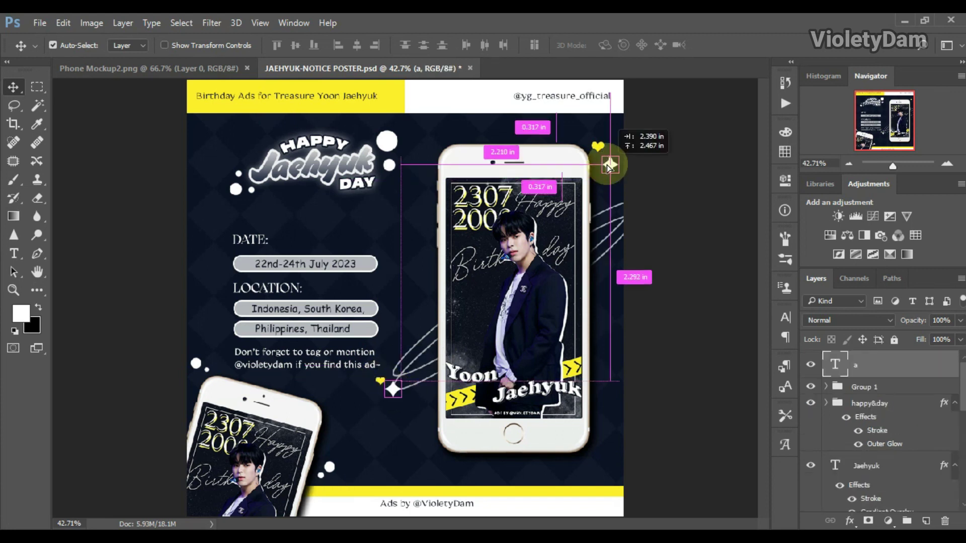
left_click(683, 158)
key("ctrl+s")
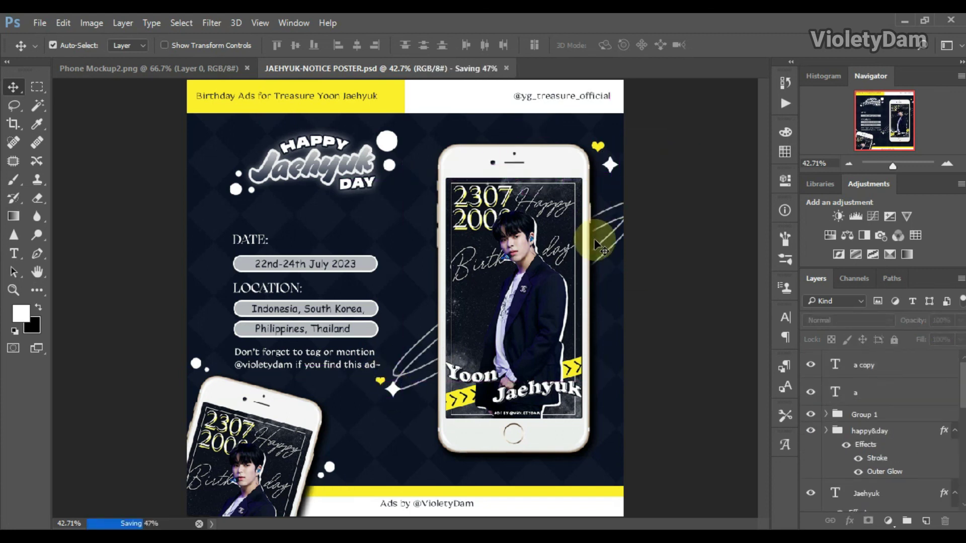